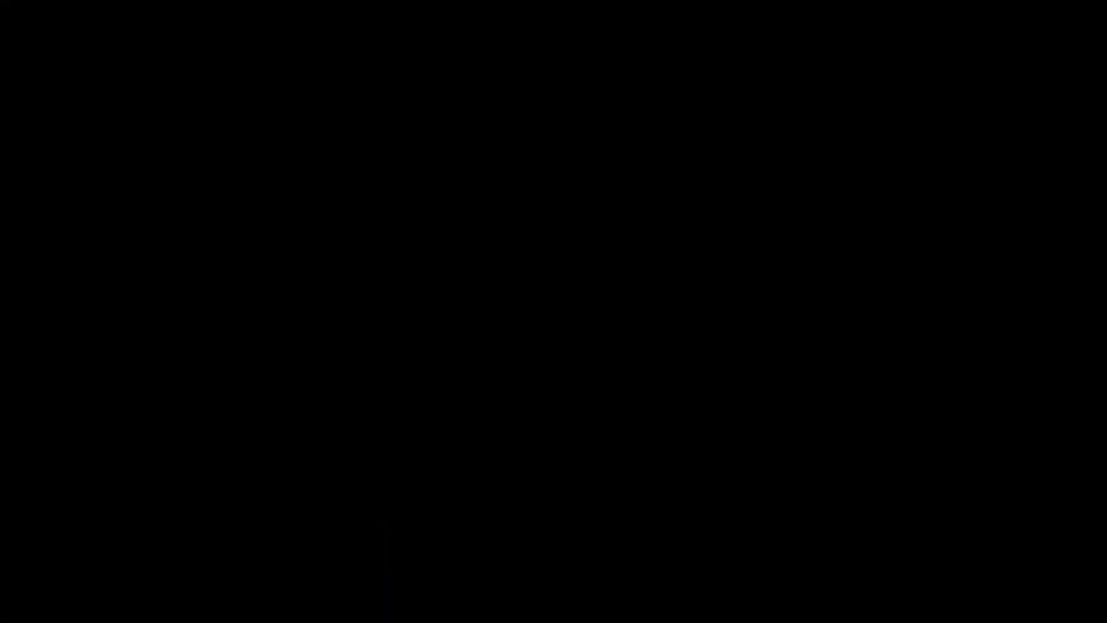
Switch from the Blender download page to the Google Drive v2 folder of Valorant models
scroll(573, 218, "up", 3)
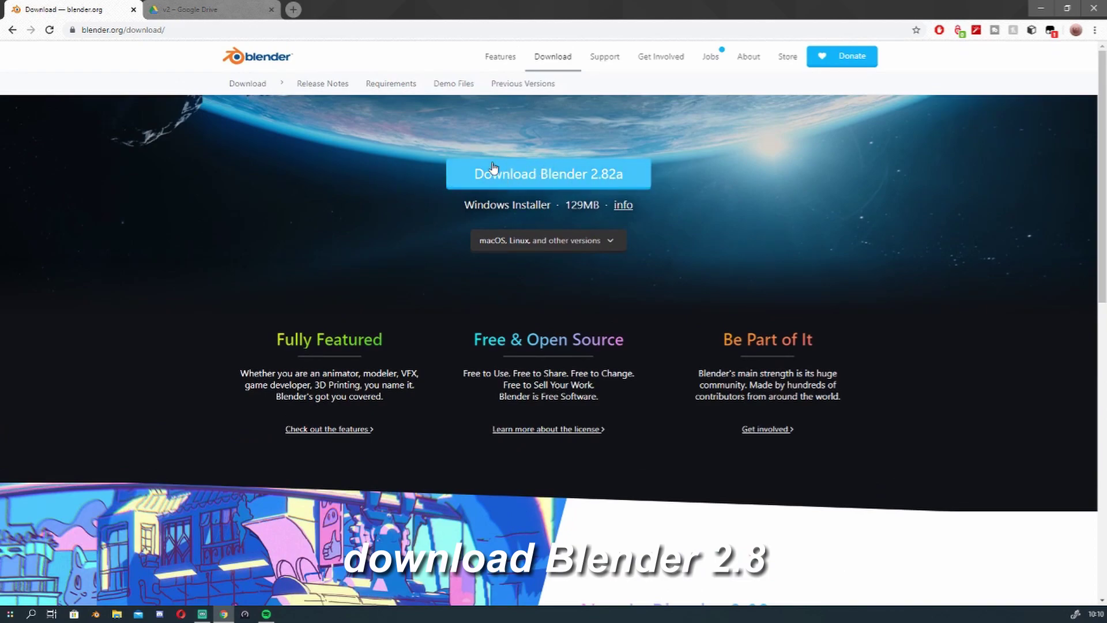
left_click(196, 8)
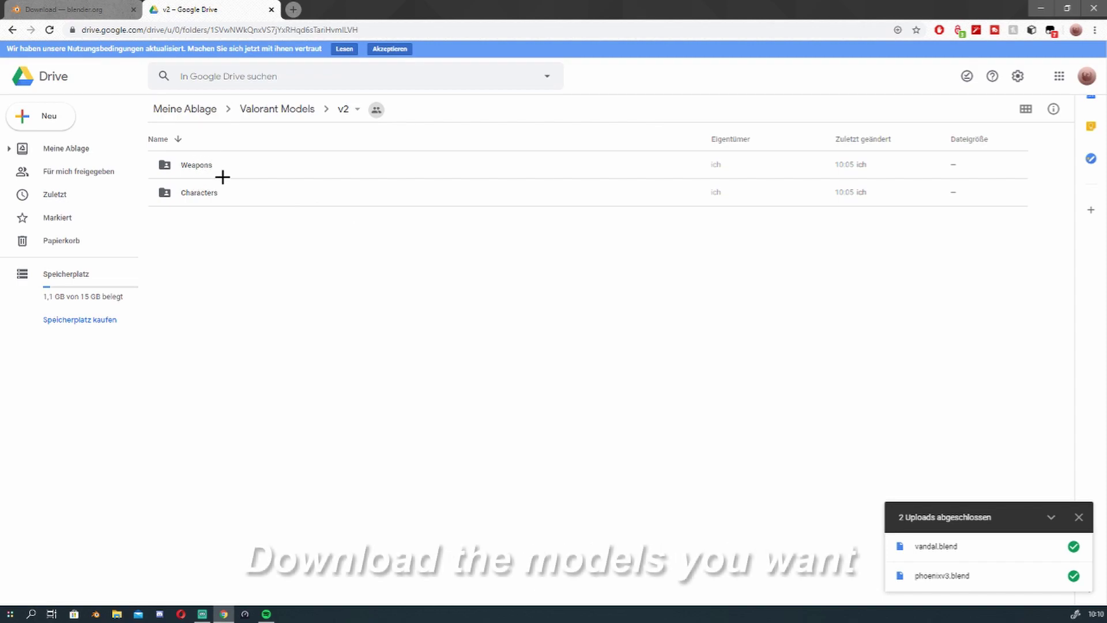
Download phoenixv3.blend from the Characters folder in Google Drive
double_click(222, 193)
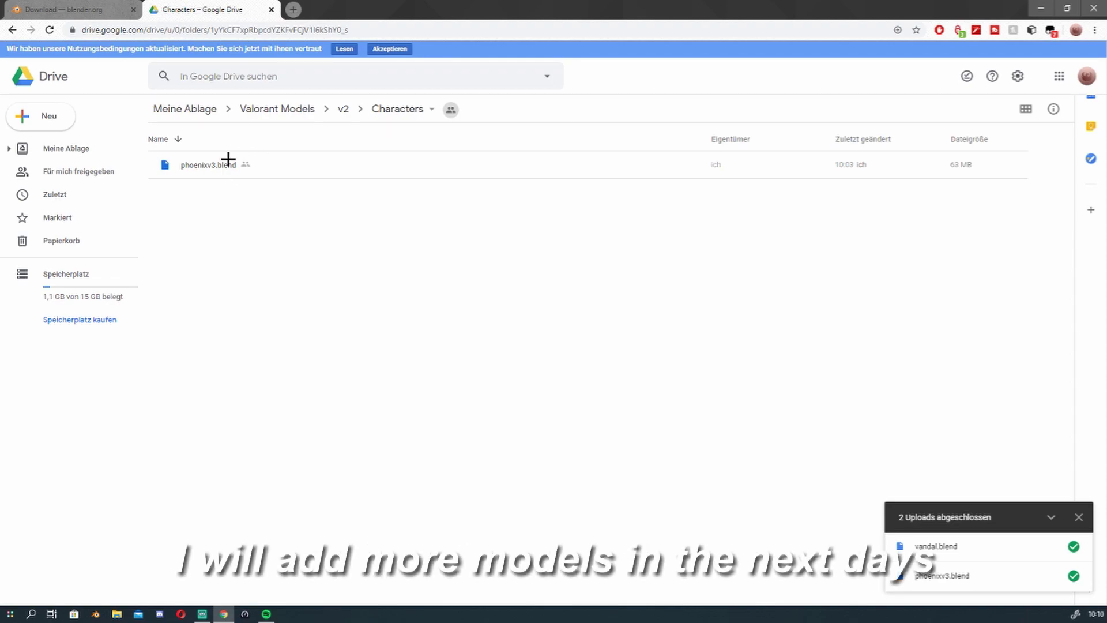
double_click(216, 166)
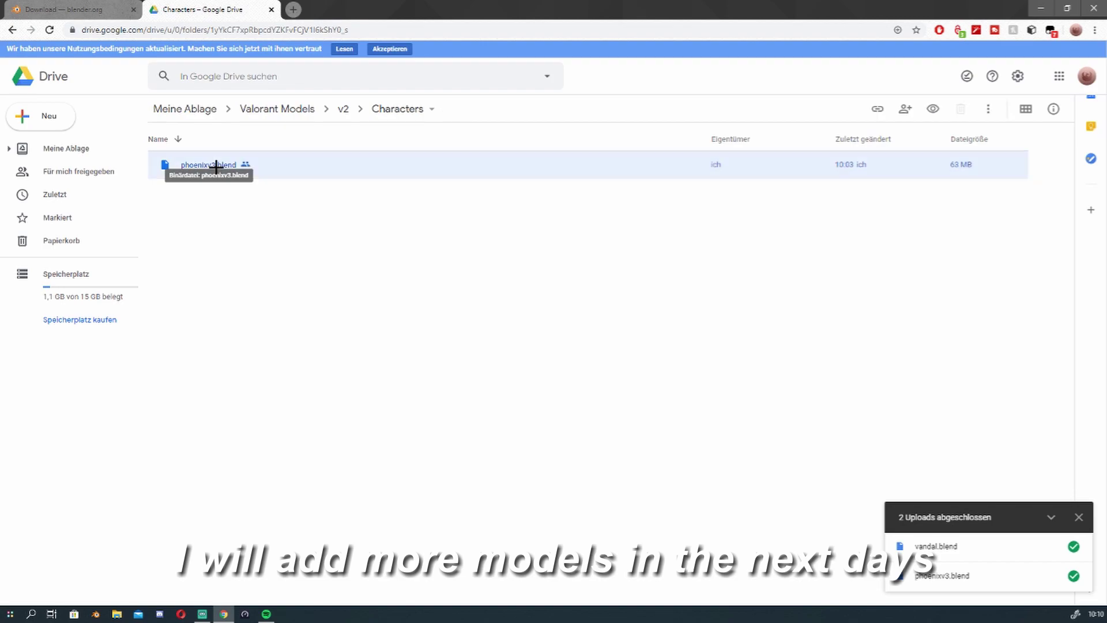
left_click(559, 329)
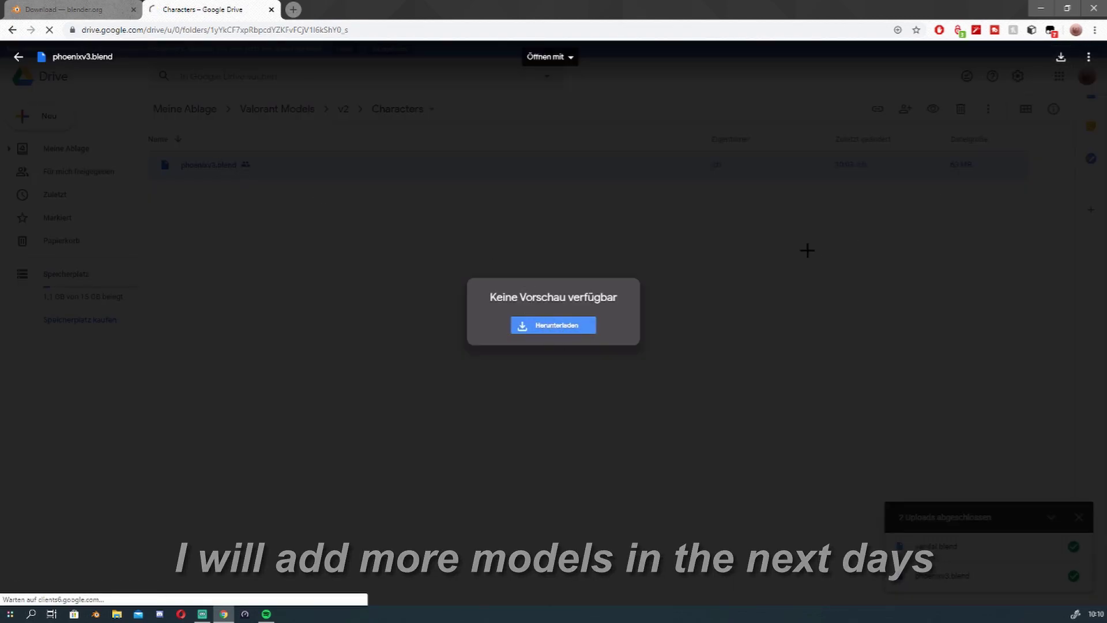
left_click(772, 258)
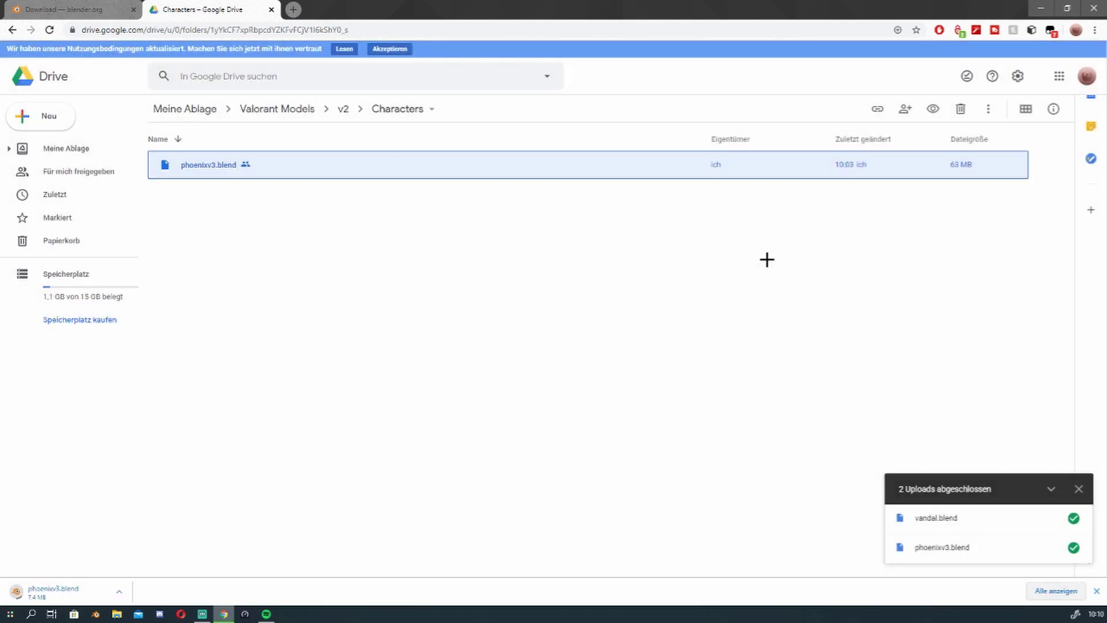
Download vandal.blend from Weapons > Vandal, then open the downloaded phoenixv3.blend
left_click(353, 110)
double_click(194, 163)
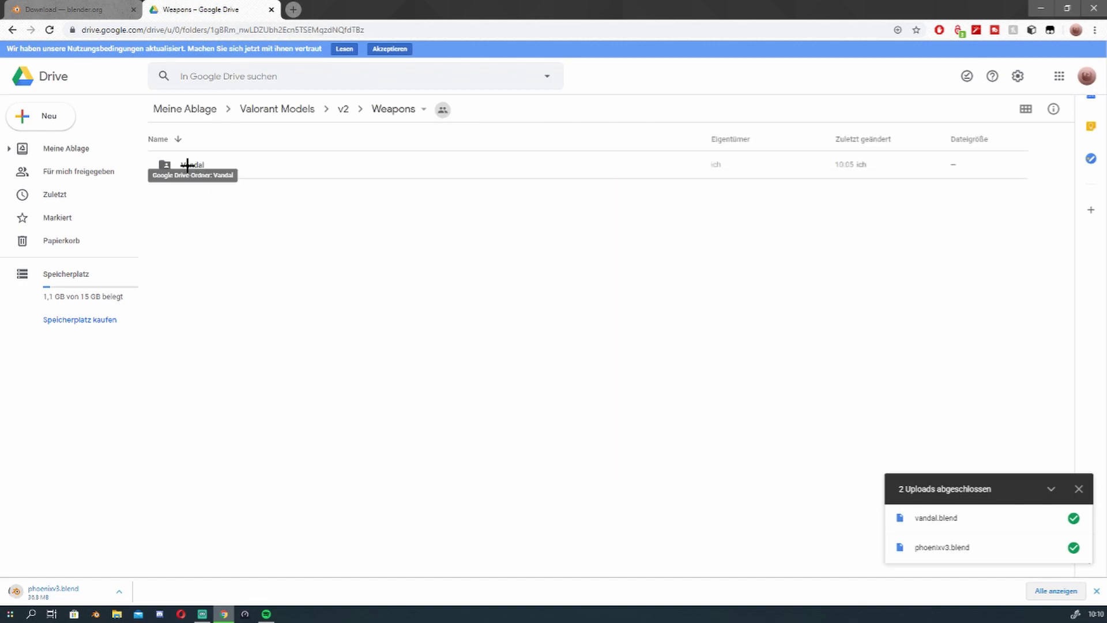
double_click(187, 165)
left_click(196, 166)
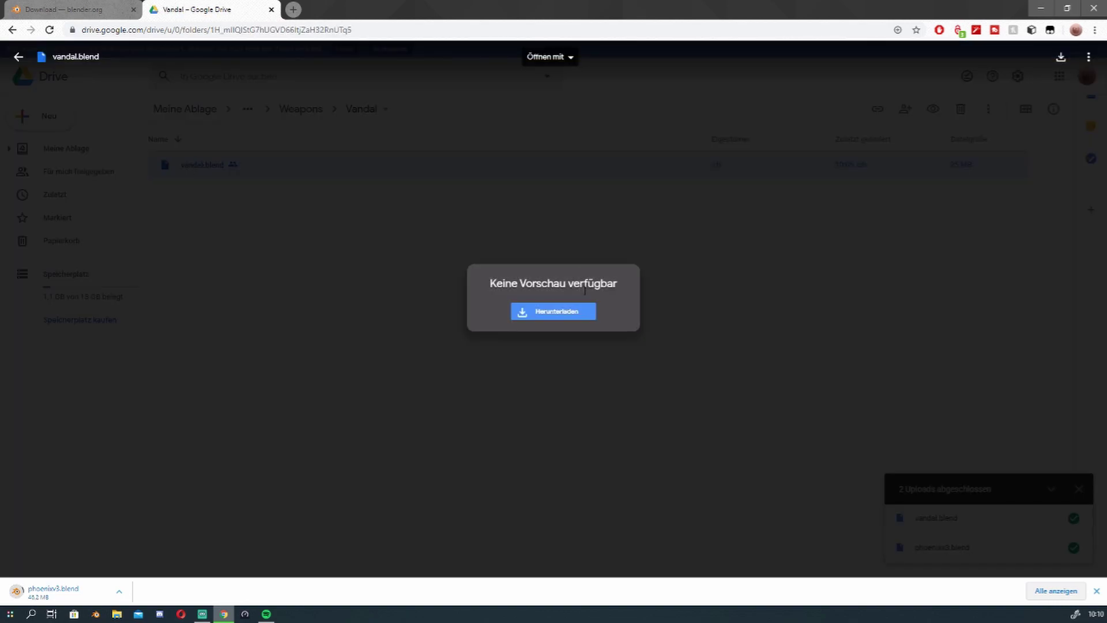
left_click(577, 316)
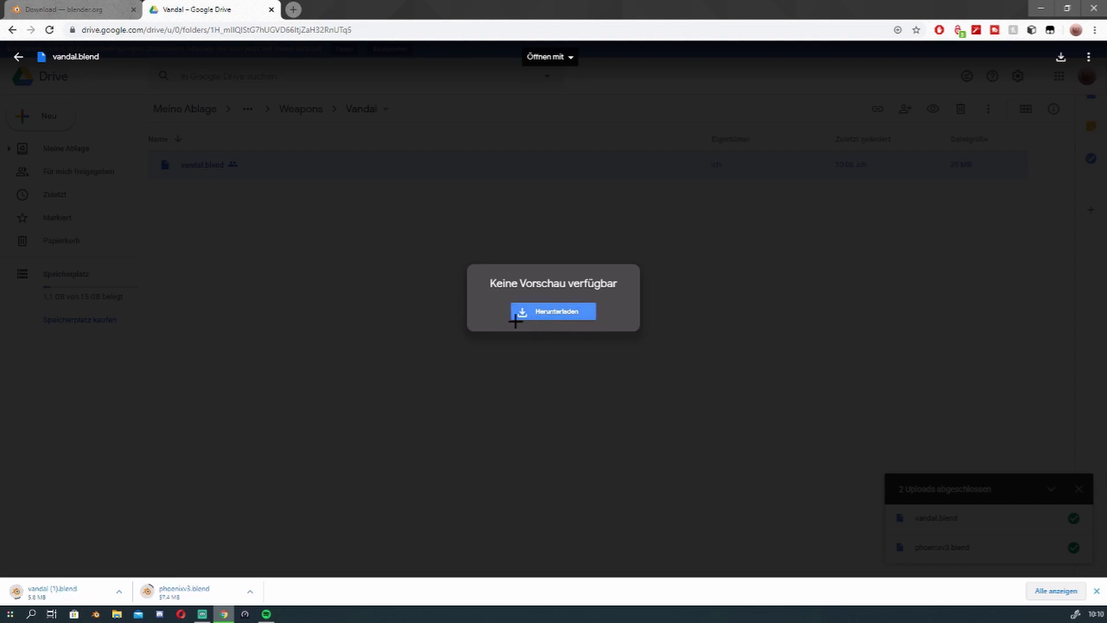
left_click(532, 467)
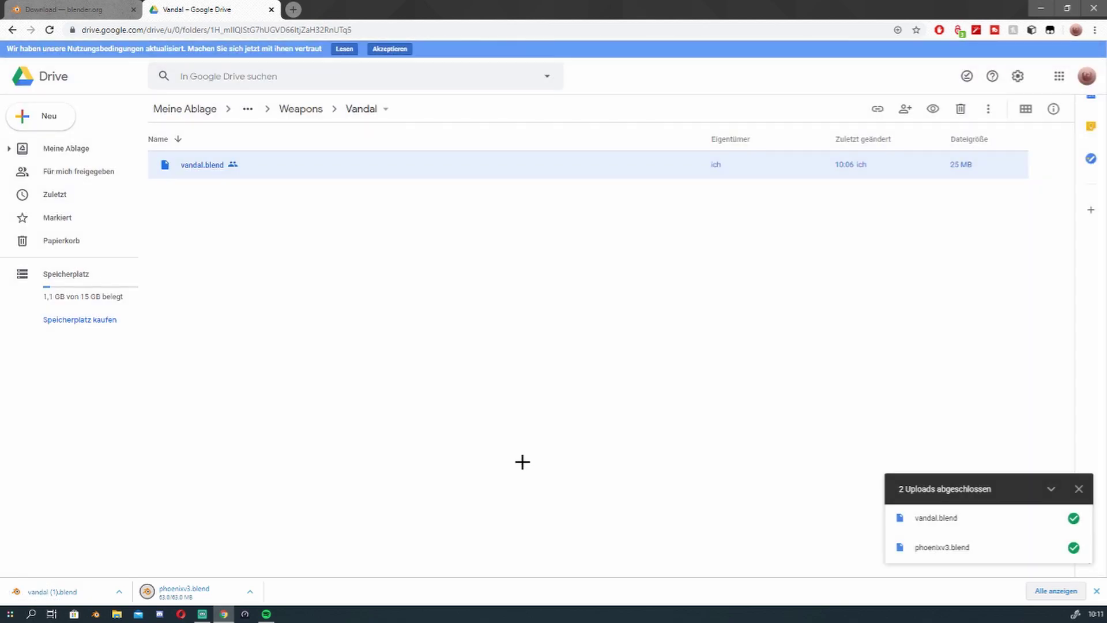
left_click(178, 586)
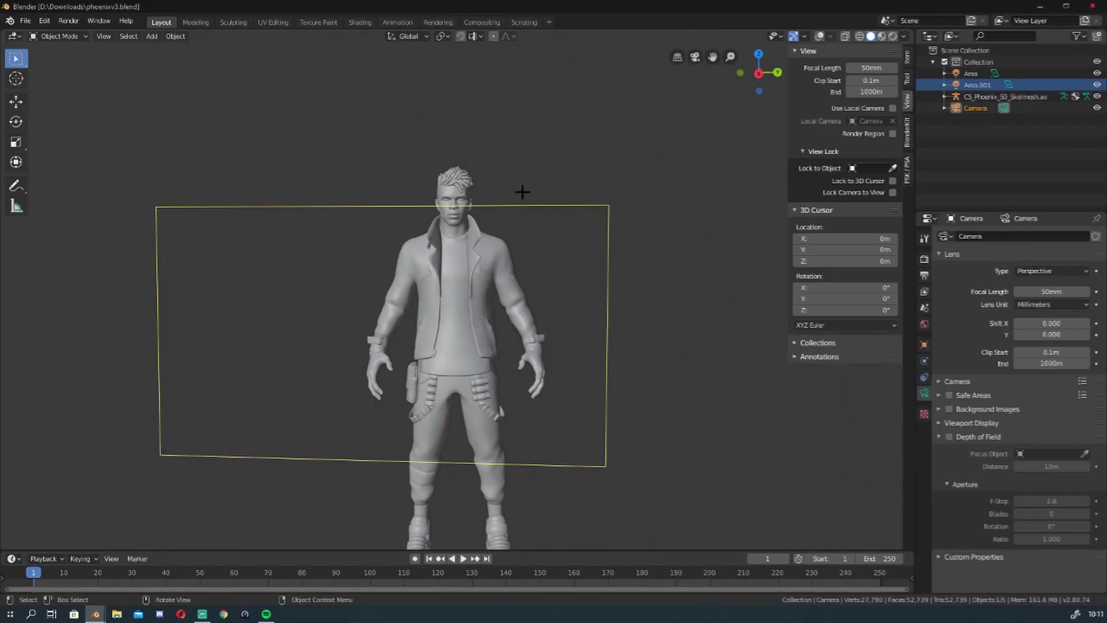
Show the Phoenix model in Material Preview shading from a straight front view
middle_click_drag(544, 223, 559, 215)
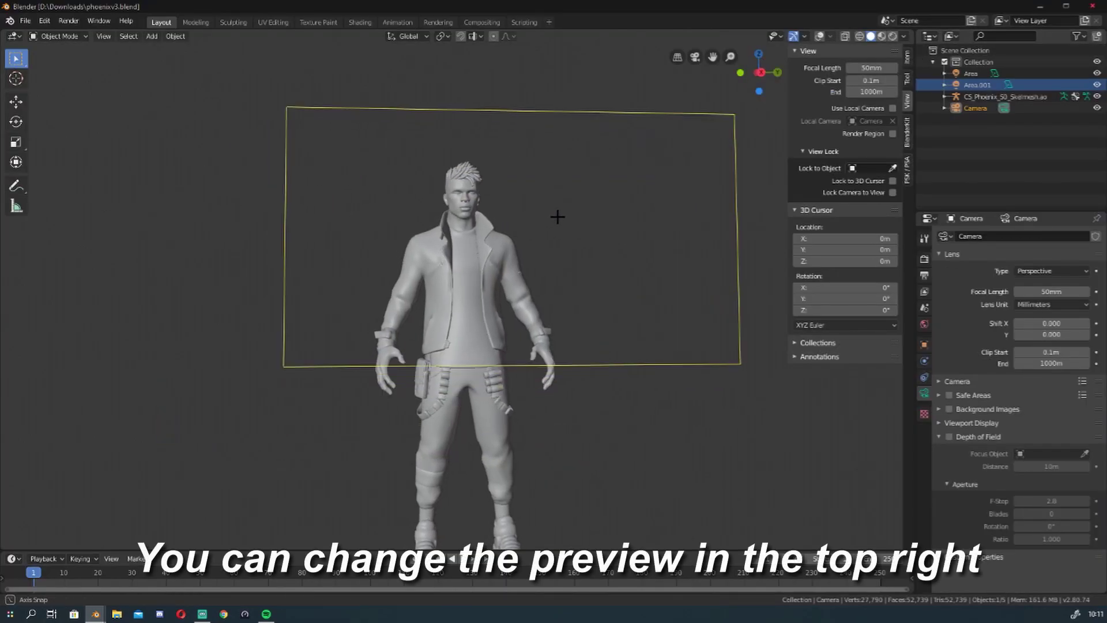
left_click(882, 36)
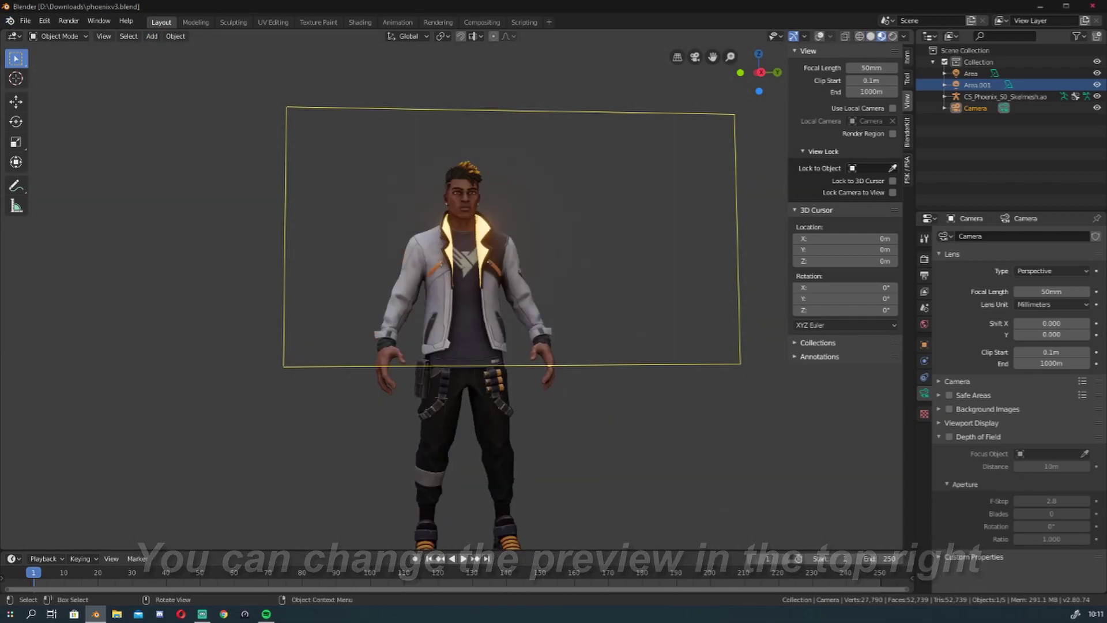
mouse_move(425, 178)
middle_mouse_down()
mouse_move(542, 190)
mouse_move(5, 200)
mouse_move(109, 208)
middle_mouse_up()
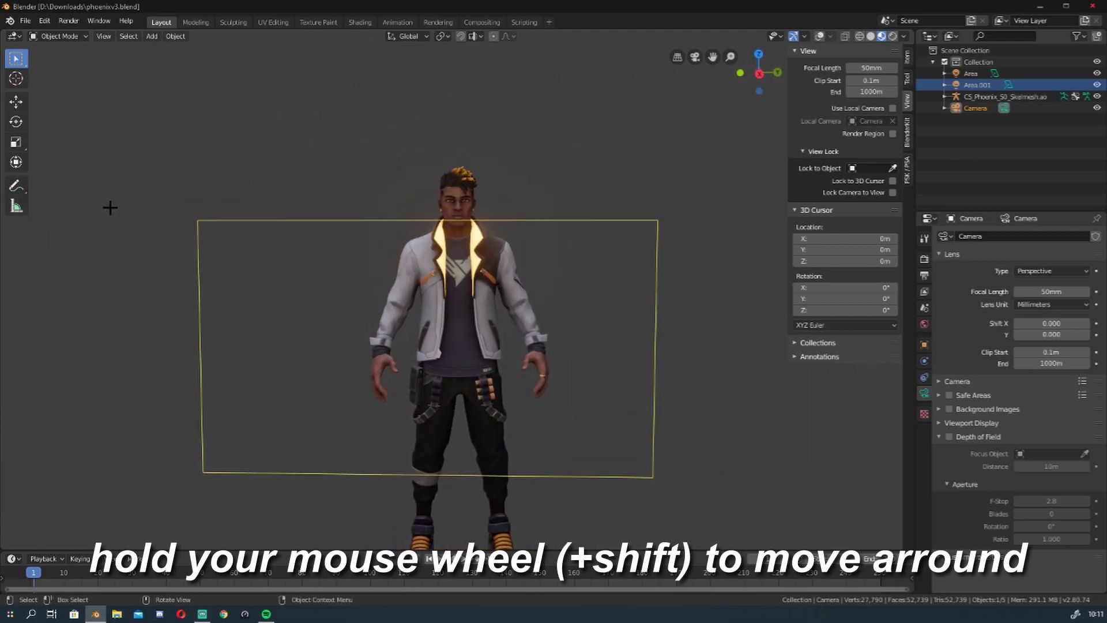
scroll(536, 277, "up", 2)
scroll(536, 277, "up", 2)
scroll(537, 277, "down", 2)
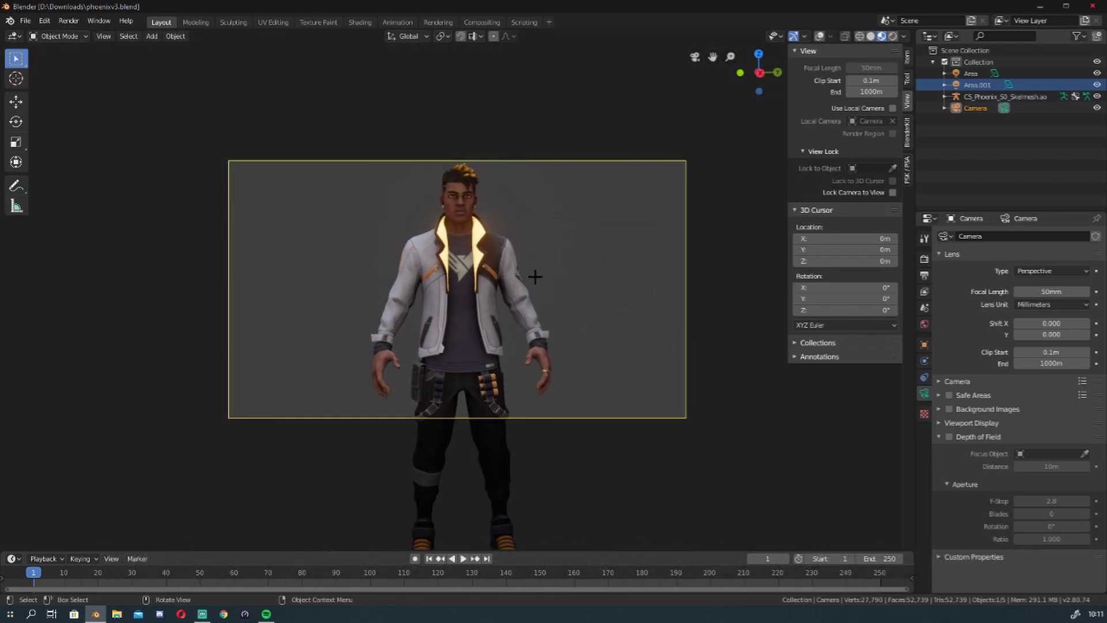
Preview Phoenix through the scene camera in Rendered shading, with the camera deselected
key("KP_0")
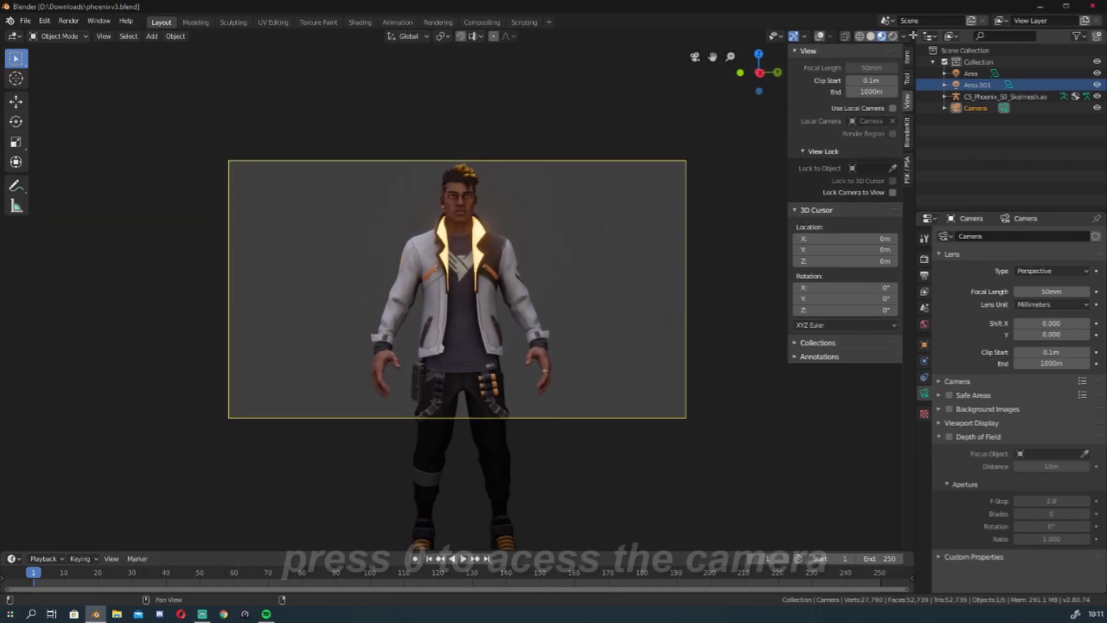
left_click(892, 35)
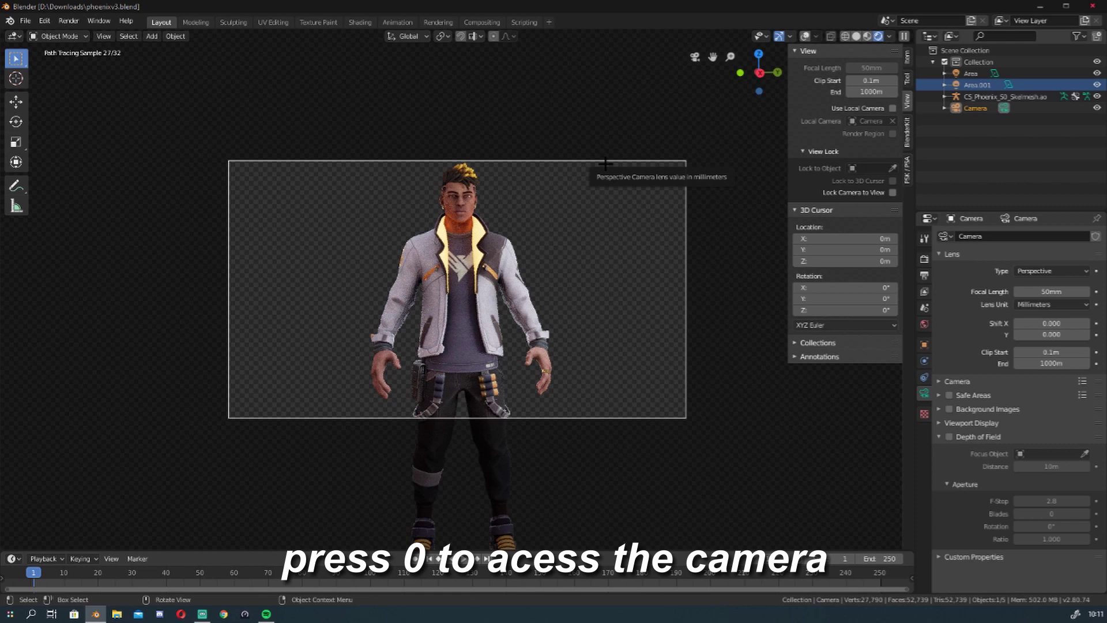
left_click(606, 163)
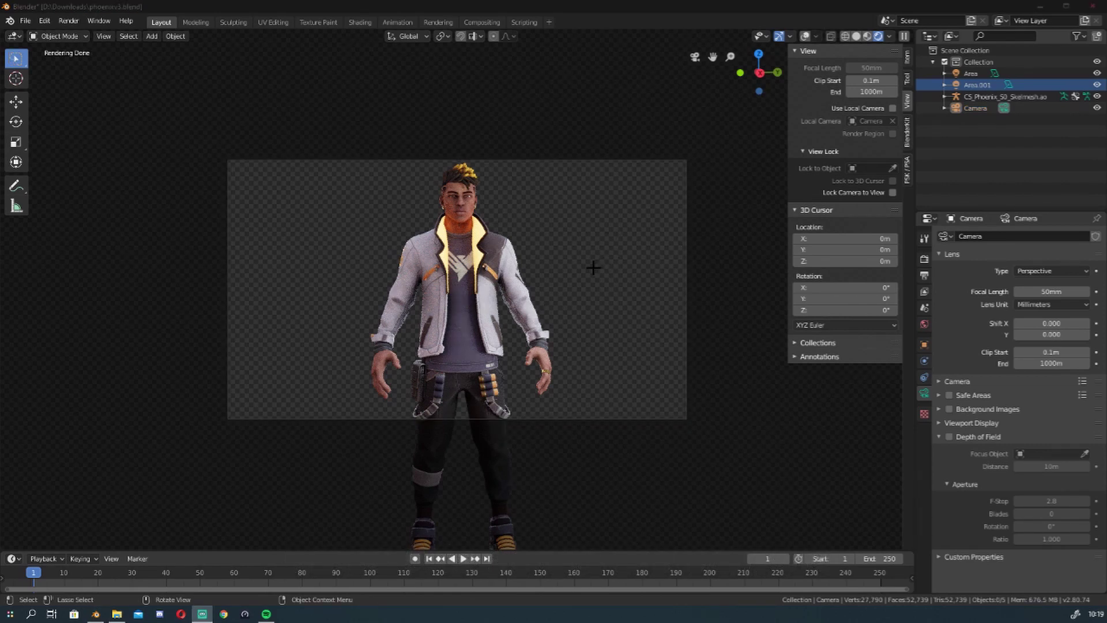
left_click(135, 283)
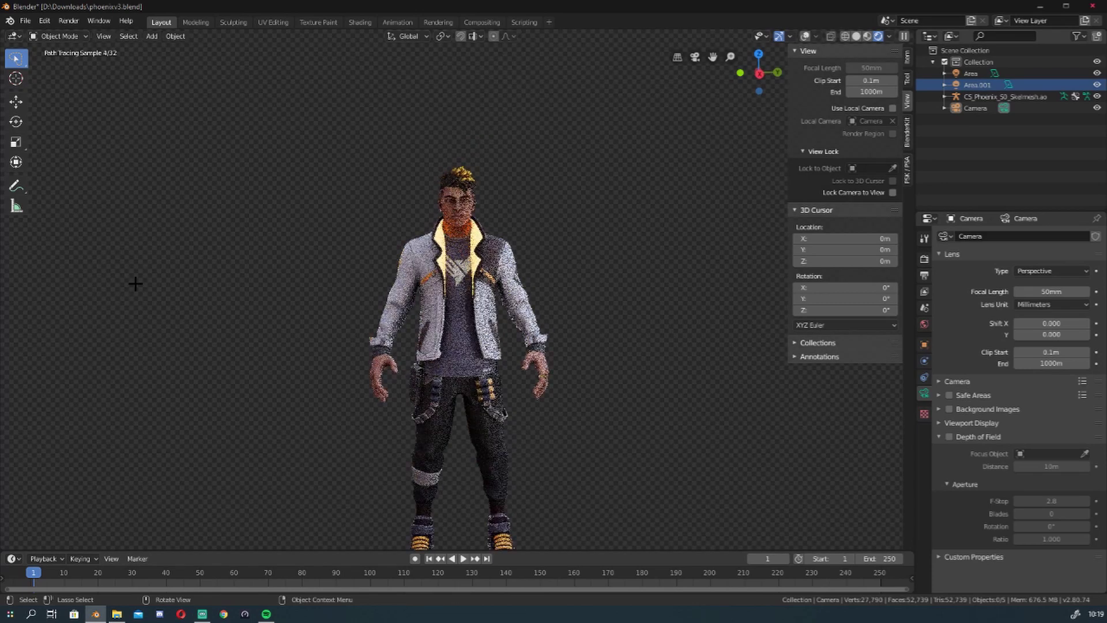
Leave camera view and return to Material Preview shading
key("KP_0")
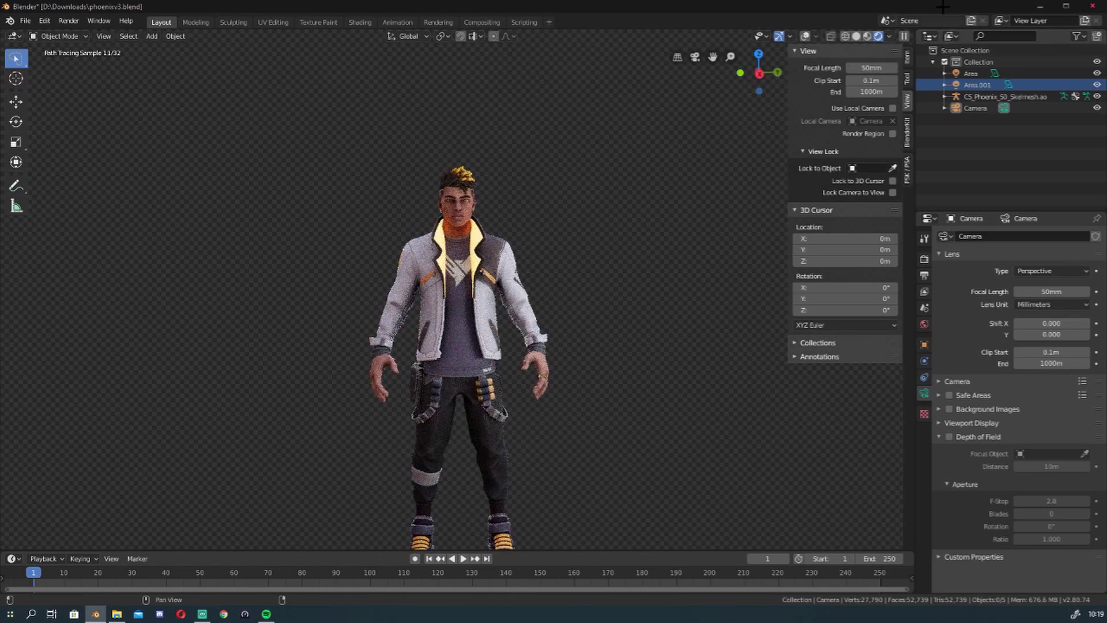
left_click(865, 36)
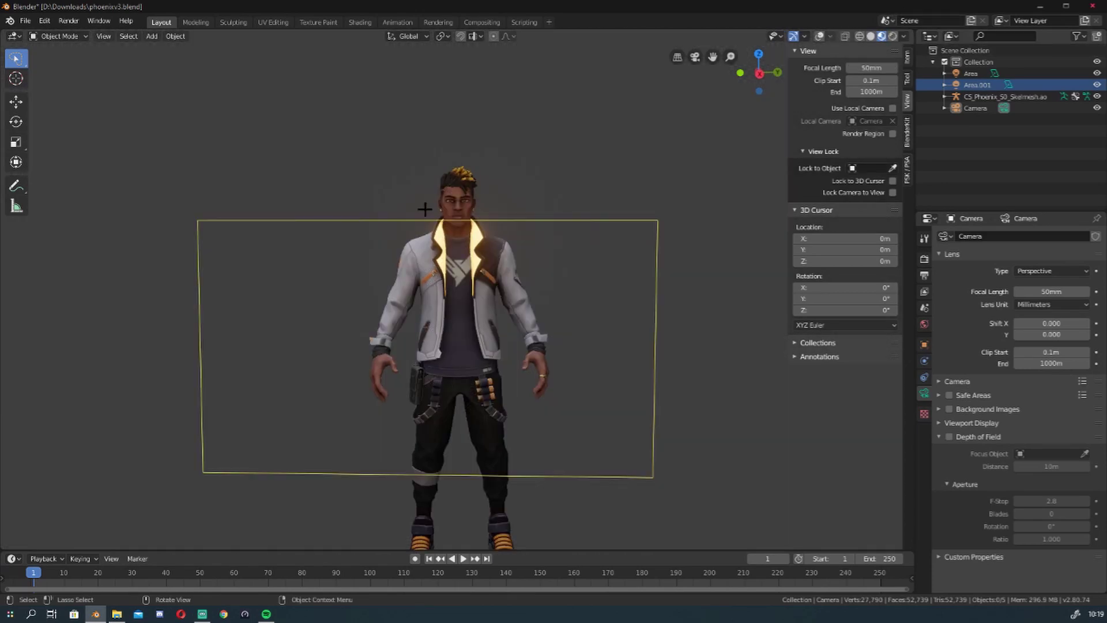
scroll(454, 215, "up", 3)
Show the bones, put the armature into Pose Mode and pick the Rotate tool
left_click(454, 215)
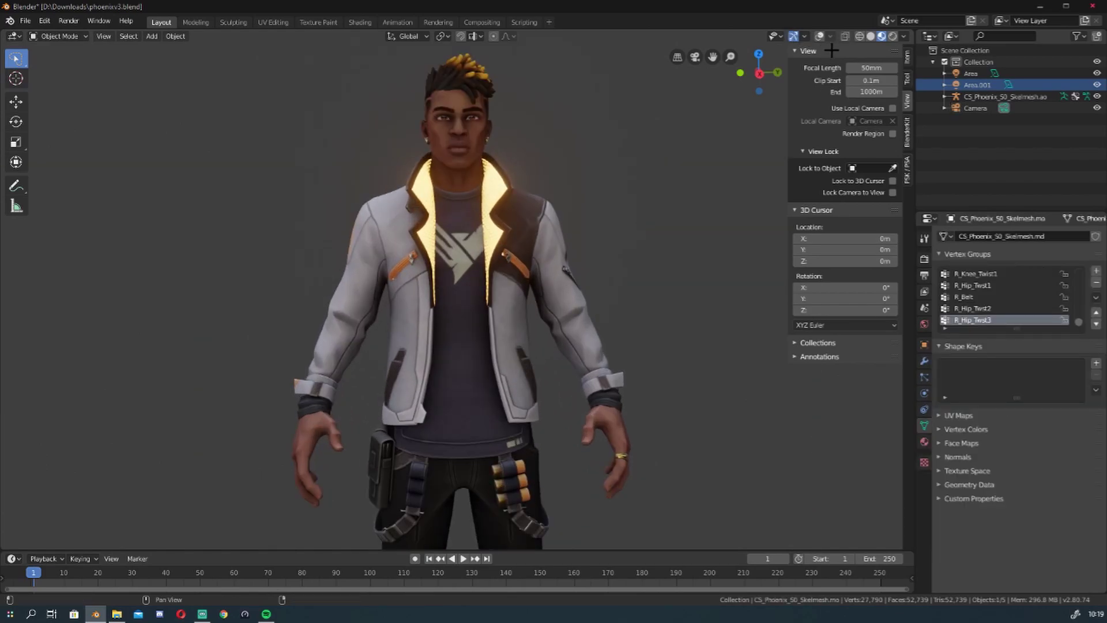
left_click(820, 36)
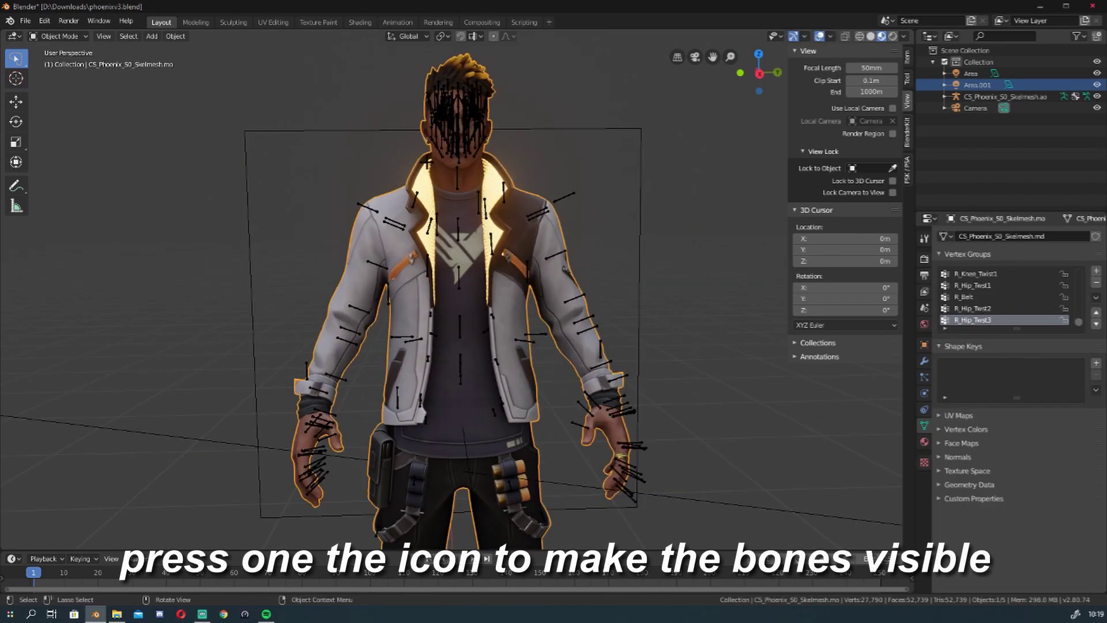
left_click(480, 200)
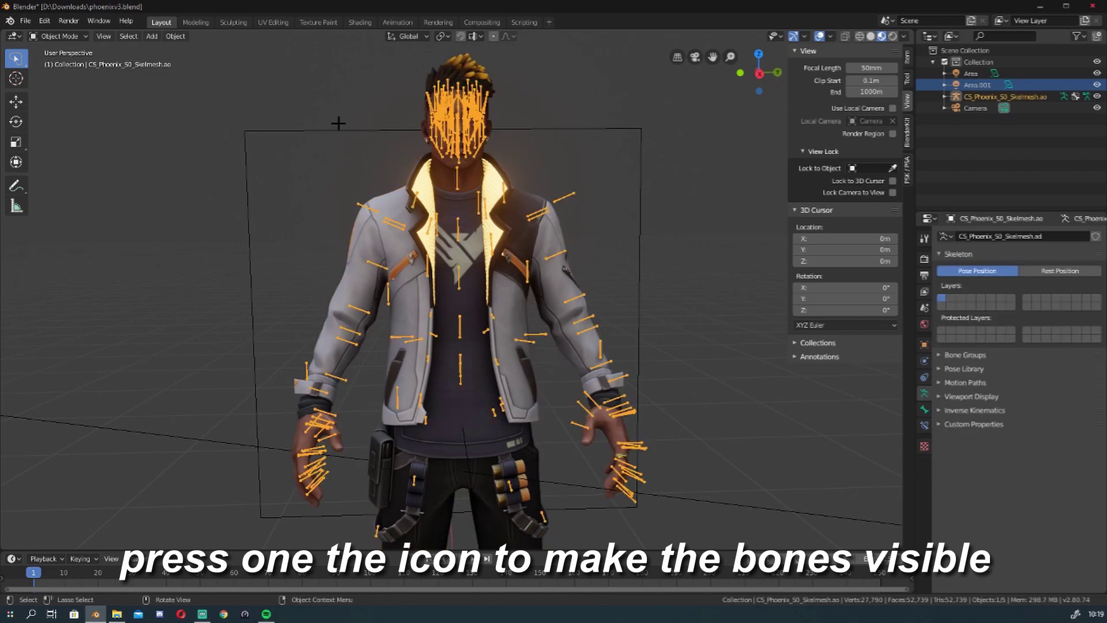
left_click(81, 36)
left_click(64, 71)
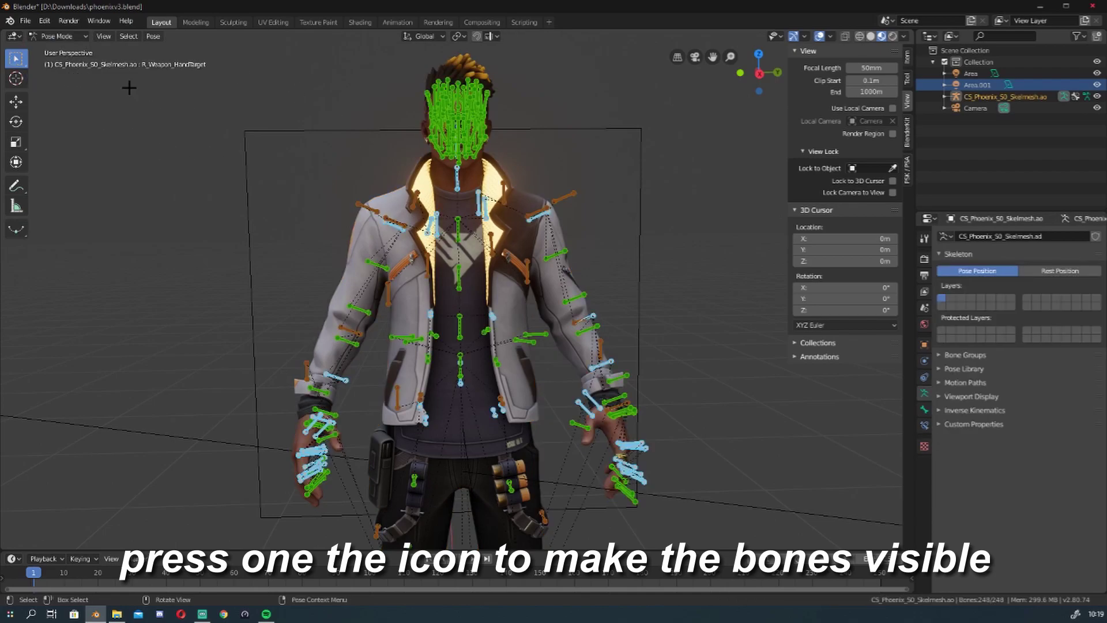
scroll(206, 90, "down", 2)
scroll(285, 173, "down", 1)
scroll(284, 173, "up", 3)
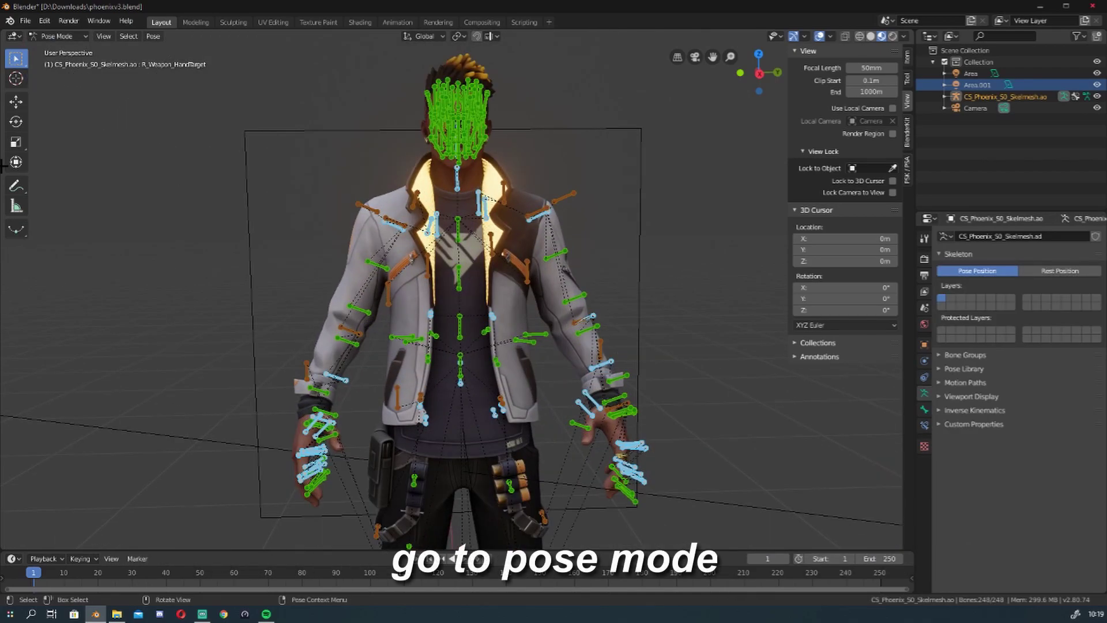
left_click(16, 121)
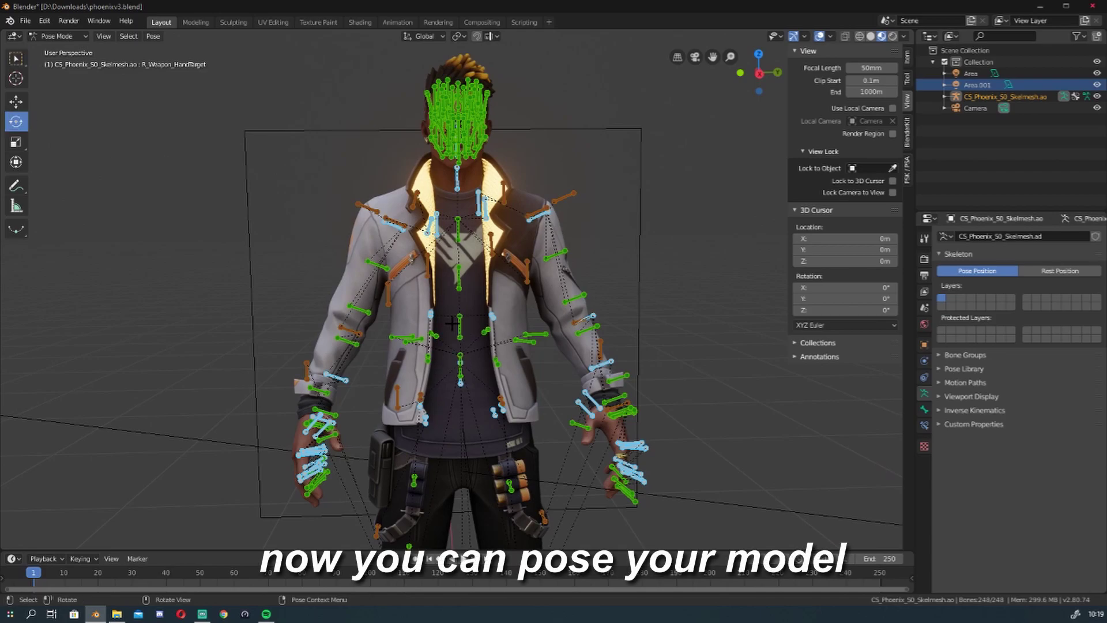
Bend the Spine2 bone to tilt the upper body in Solid shading, undoing a torso twist
left_click(460, 346)
left_click_drag(490, 369, 501, 351)
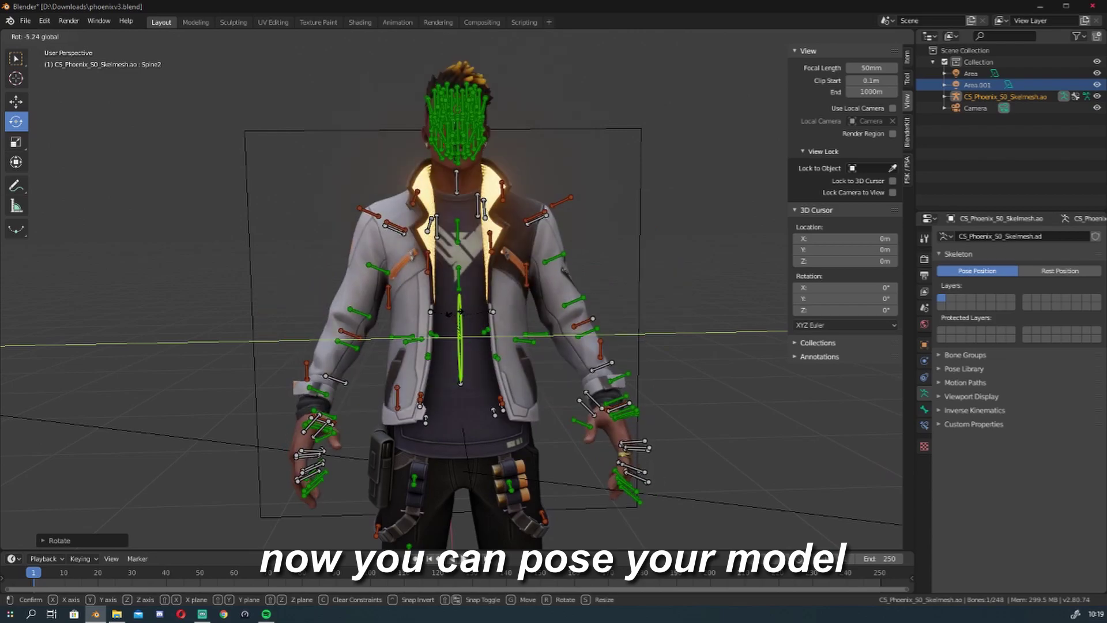
left_click_drag(453, 321, 449, 312)
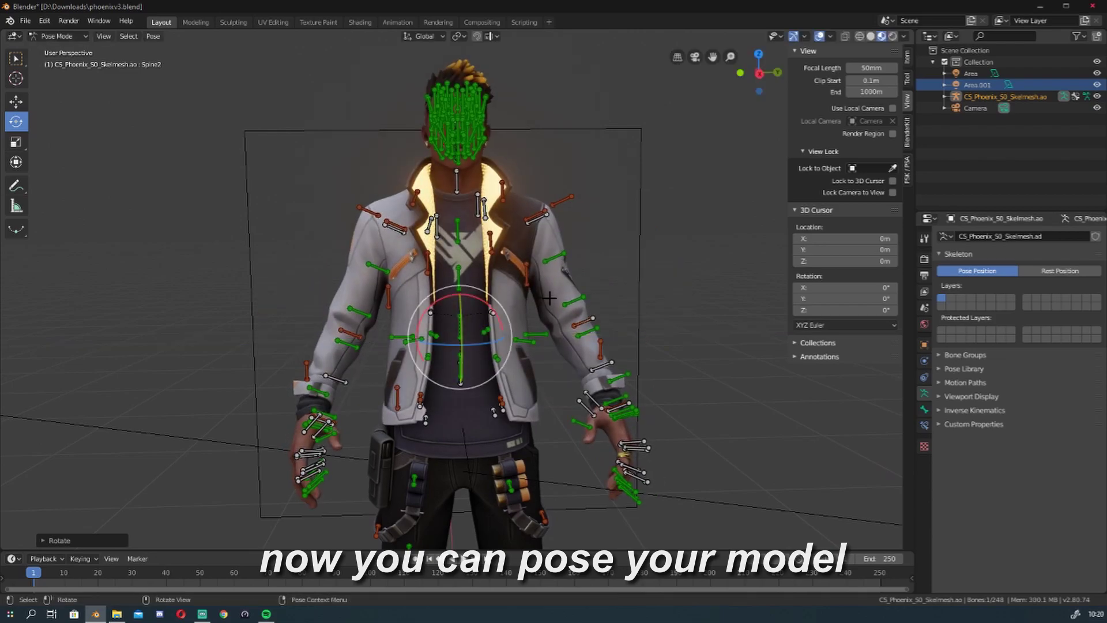
left_click(873, 36)
middle_click_drag(705, 119, 605, 140)
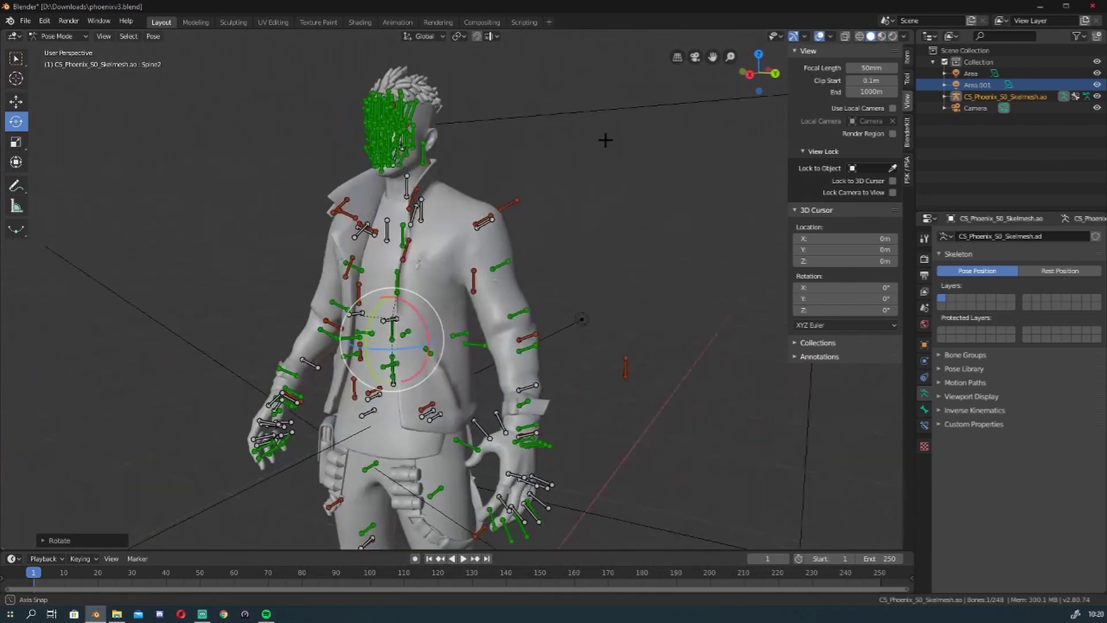
left_click_drag(386, 348, 308, 360)
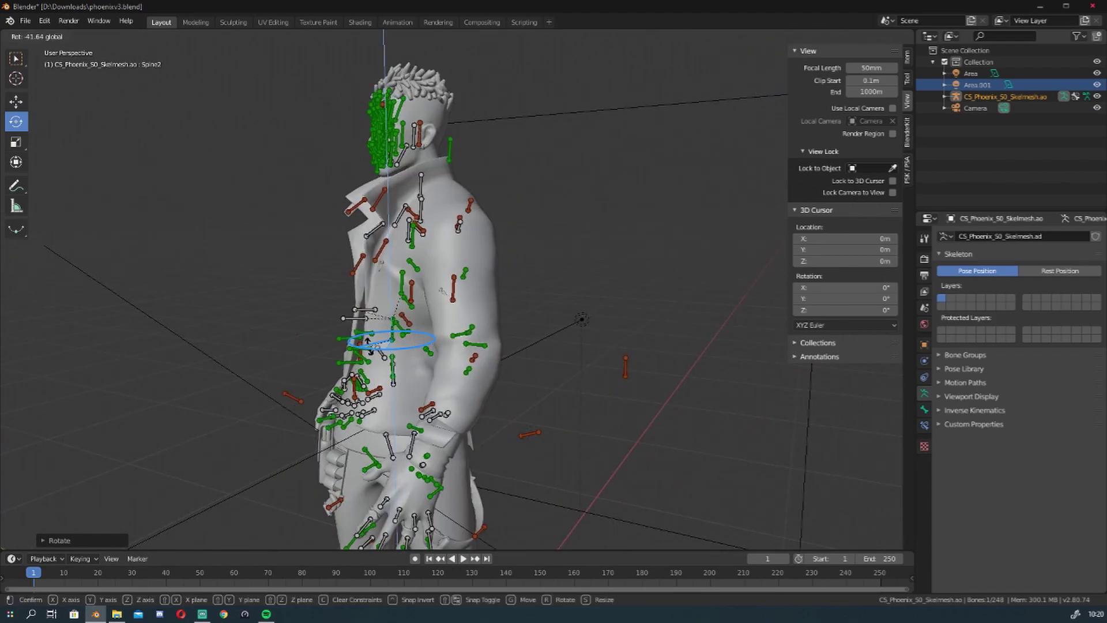
key("ctrl+z")
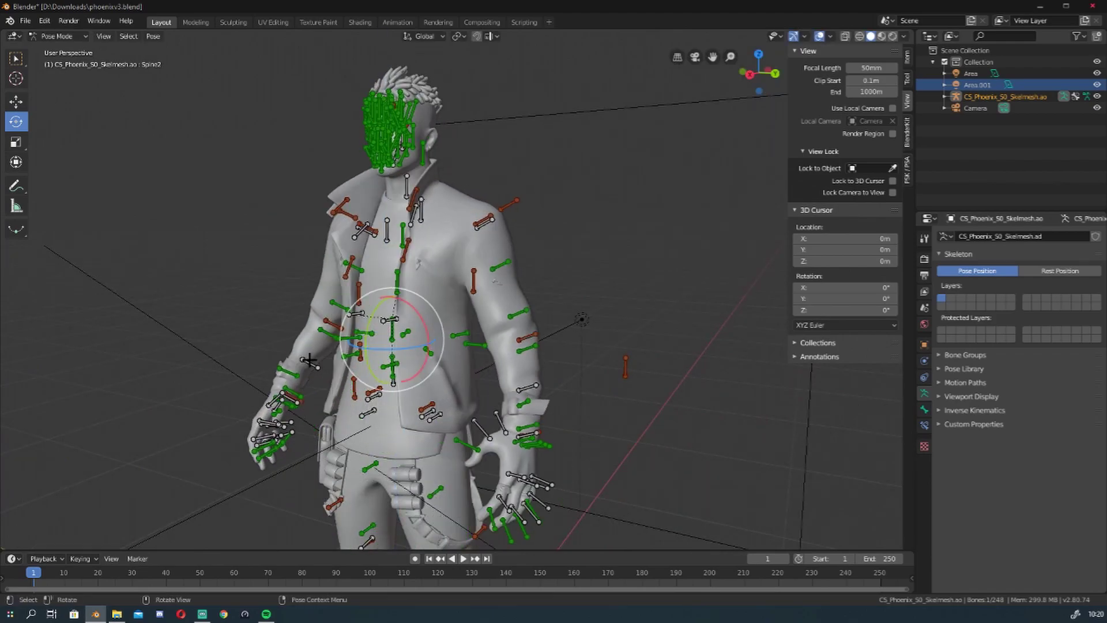
Try raising the left arm via L_Shoulder, then undo it
left_click(489, 212)
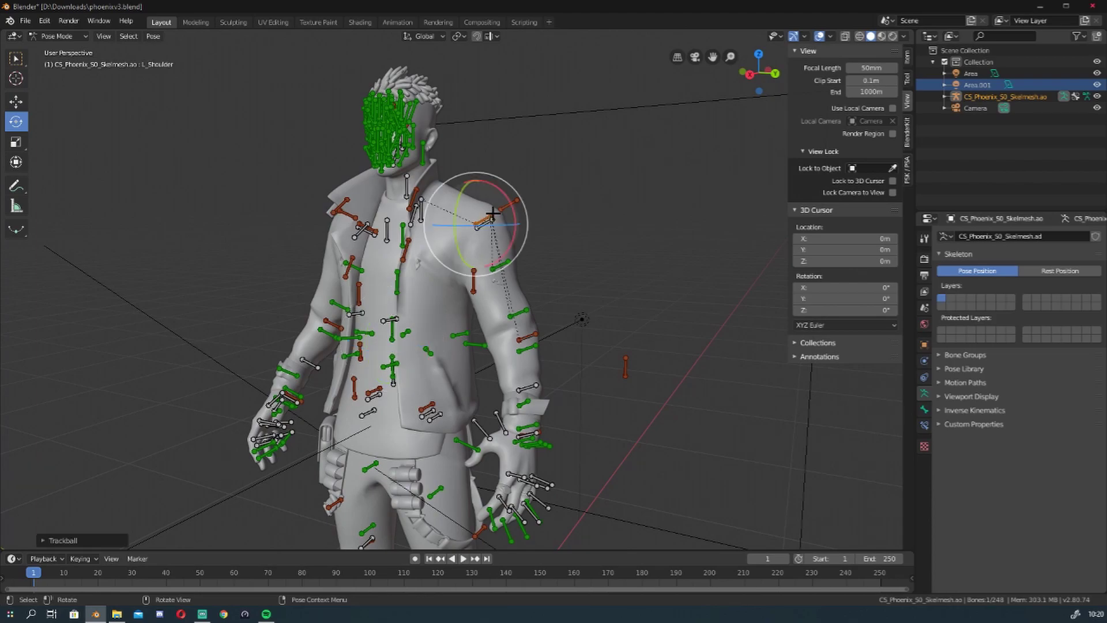
key("r")
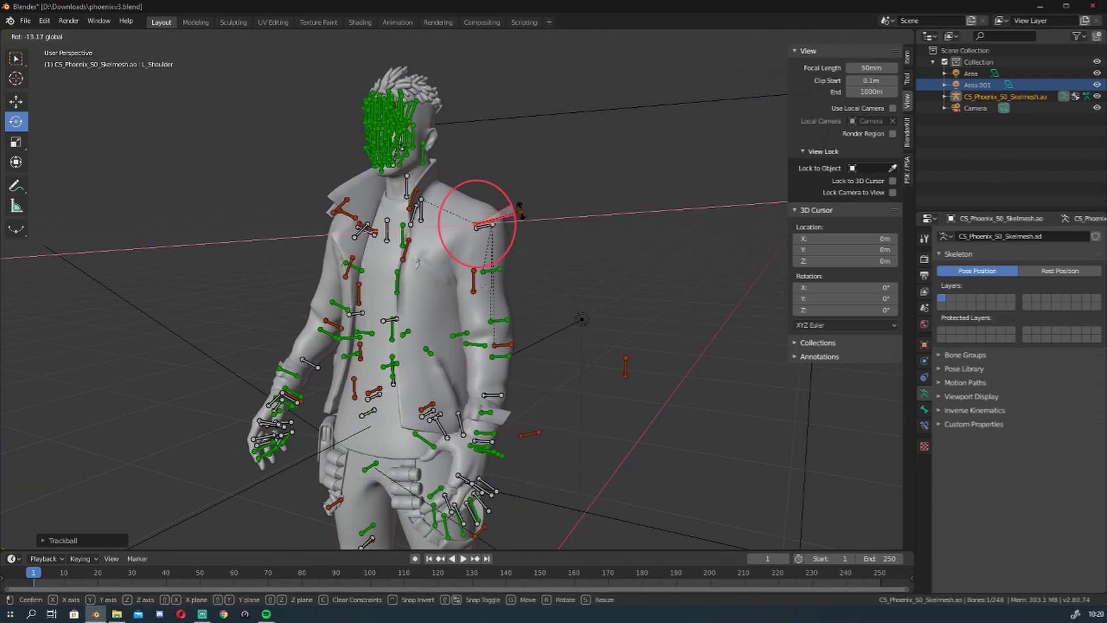
left_click(529, 169)
key("ctrl+z")
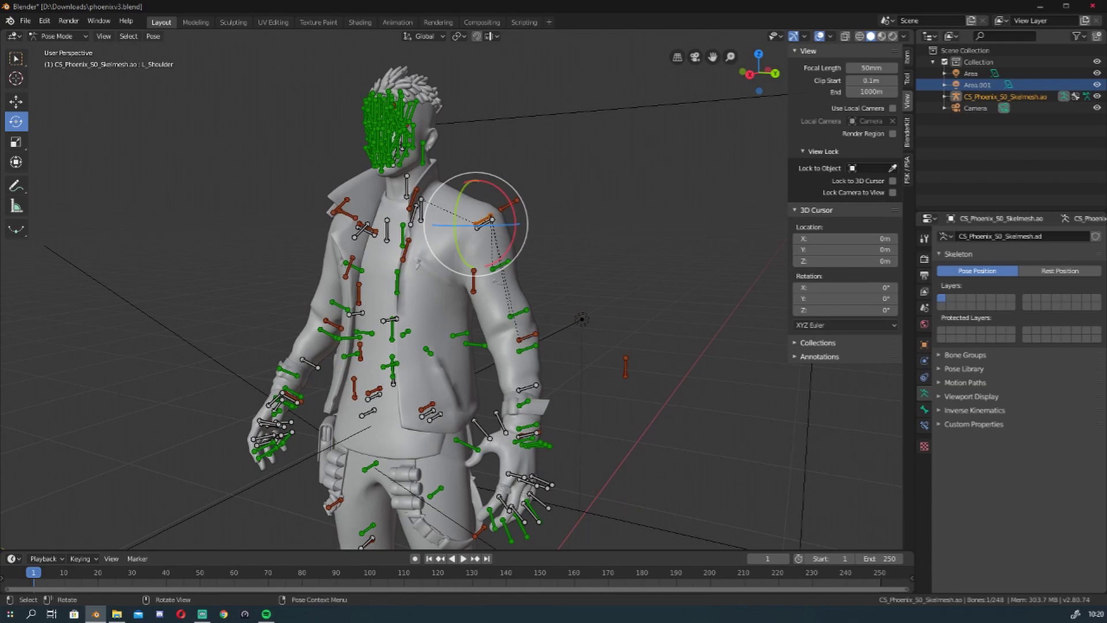
Rotate the Spine1 bone to bend the torso
left_click(384, 365)
middle_click_drag(385, 365, 448, 344)
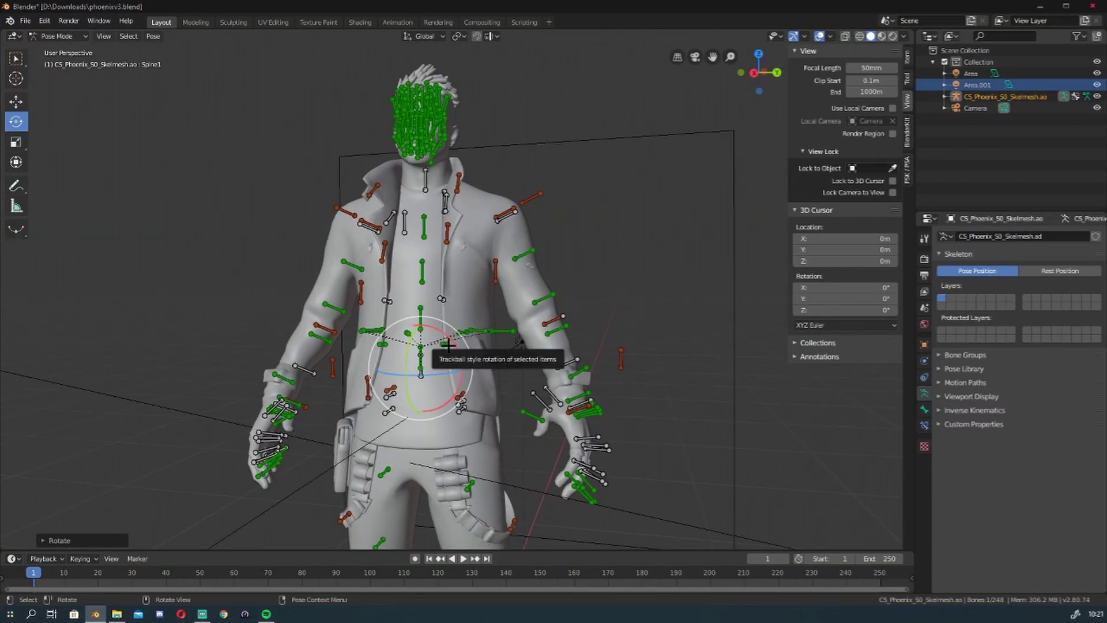
scroll(448, 345, "up", 3)
left_click(350, 284)
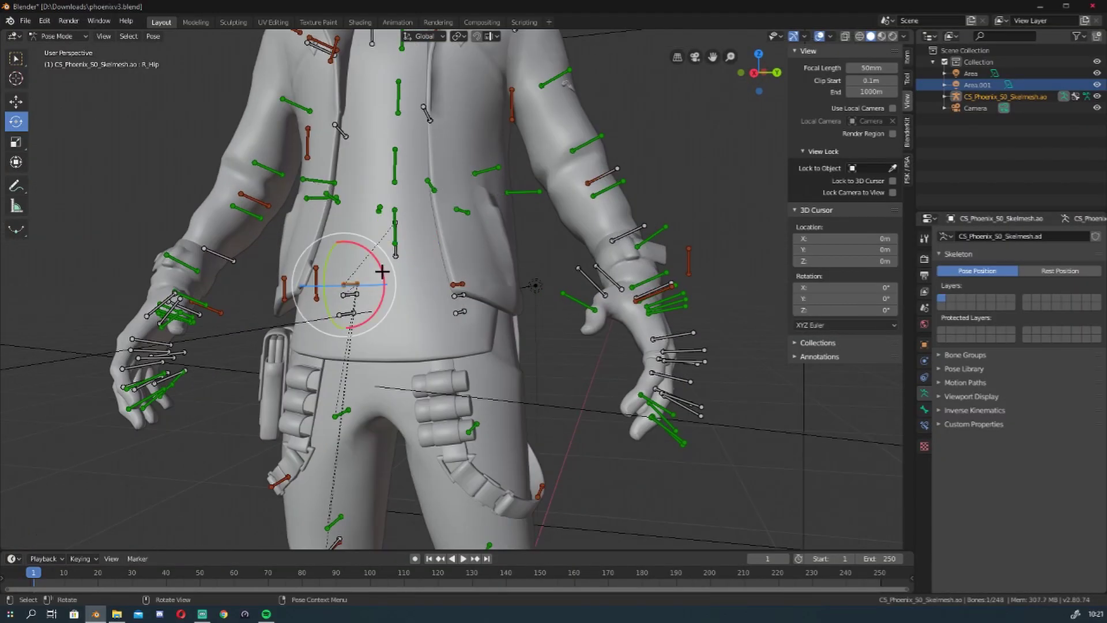
left_click(460, 283)
scroll(496, 255, "down", 3)
left_click(603, 227)
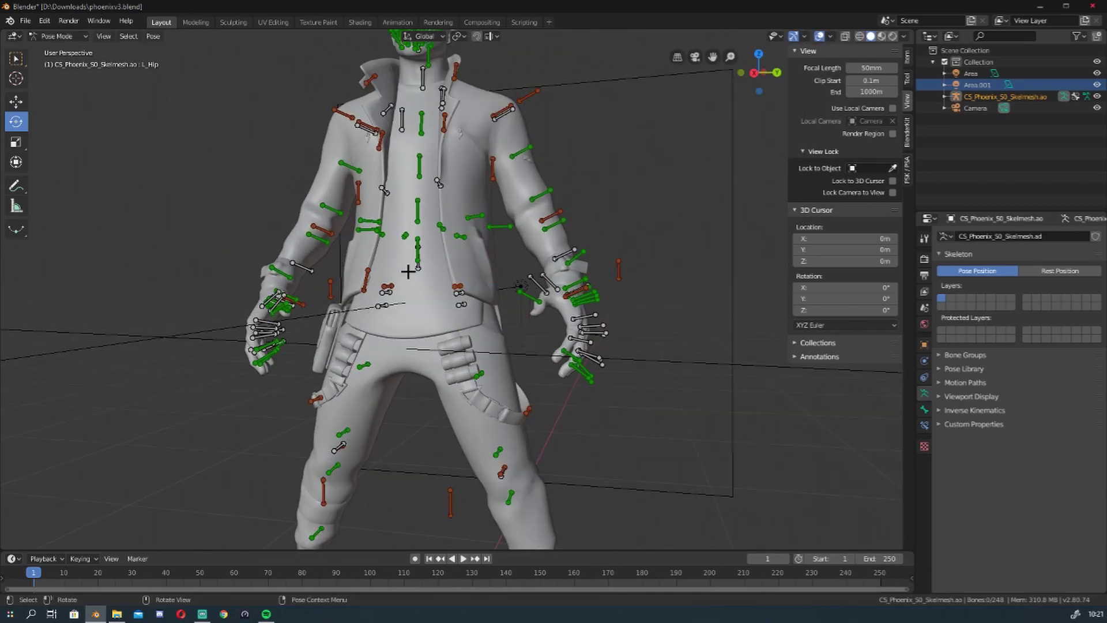
scroll(408, 272, "up", 2)
left_click(371, 322)
middle_click_drag(371, 322, 398, 276)
left_click_drag(398, 276, 364, 282)
Rotate the Spine4 bone to bend the upper torso
middle_click_drag(364, 281, 467, 254)
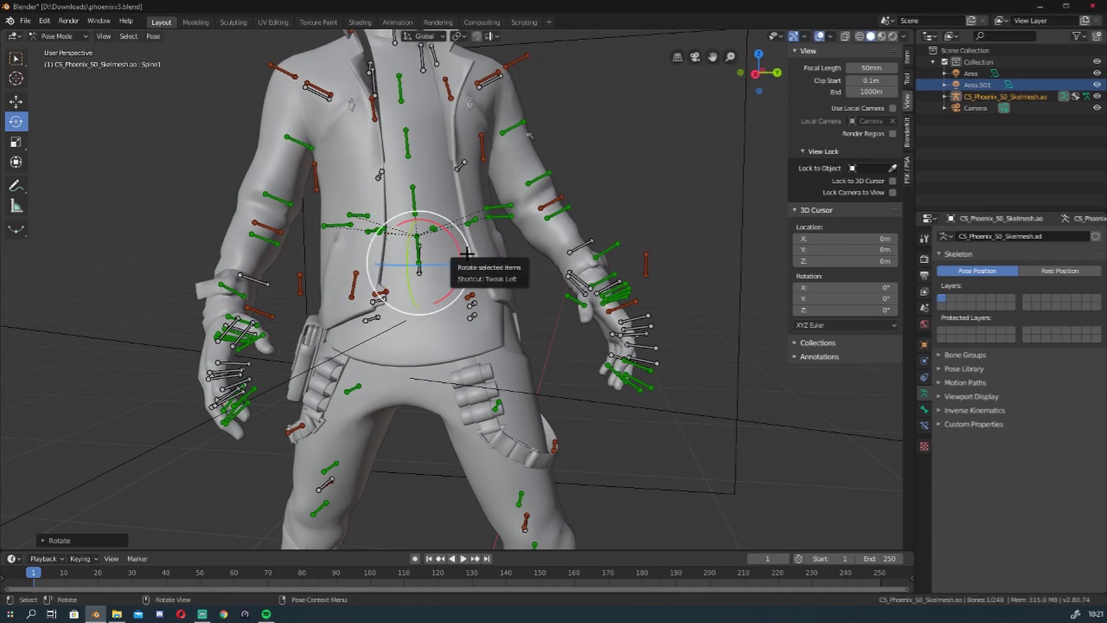
middle_click_drag(461, 253, 594, 364)
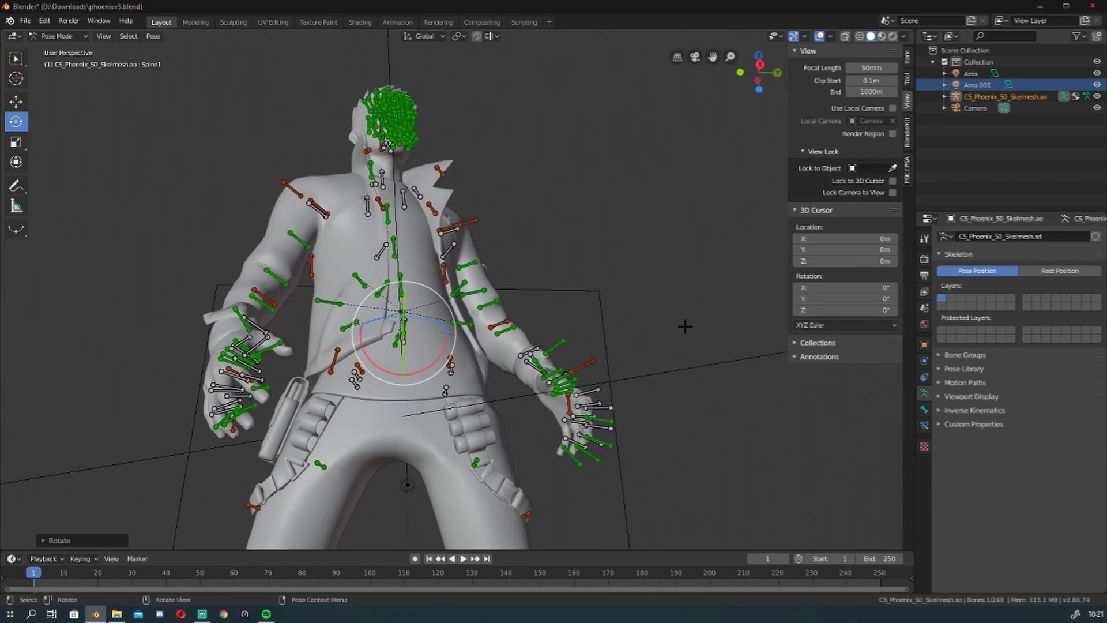
middle_click_drag(685, 326, 507, 440)
left_click(456, 372)
middle_click_drag(456, 372, 539, 425)
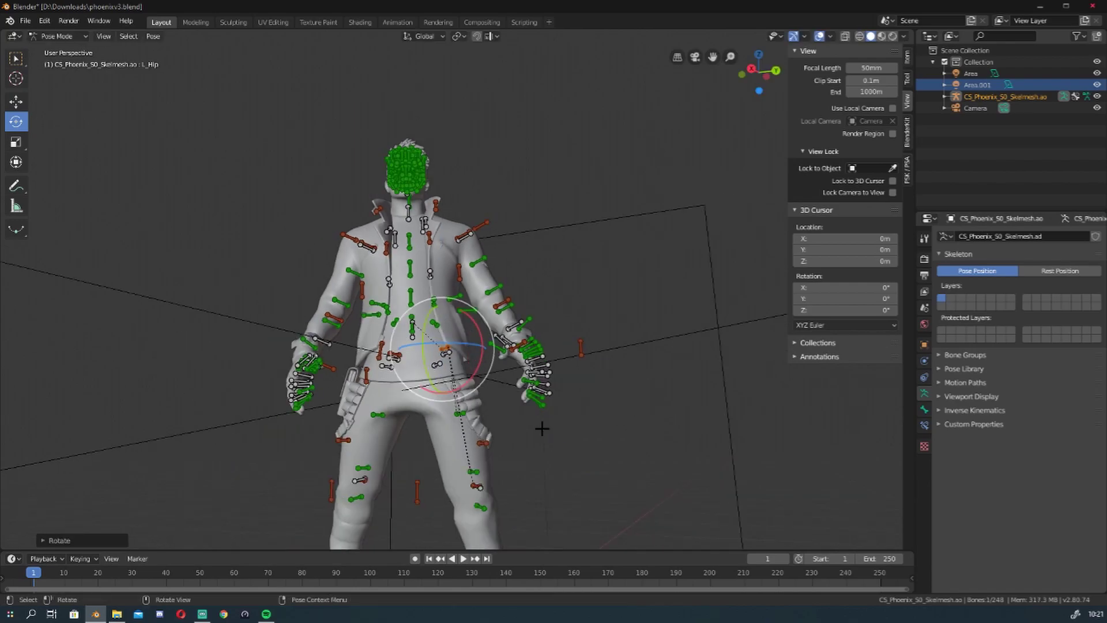
left_click(589, 303)
scroll(594, 303, "up", 5)
left_click(378, 216)
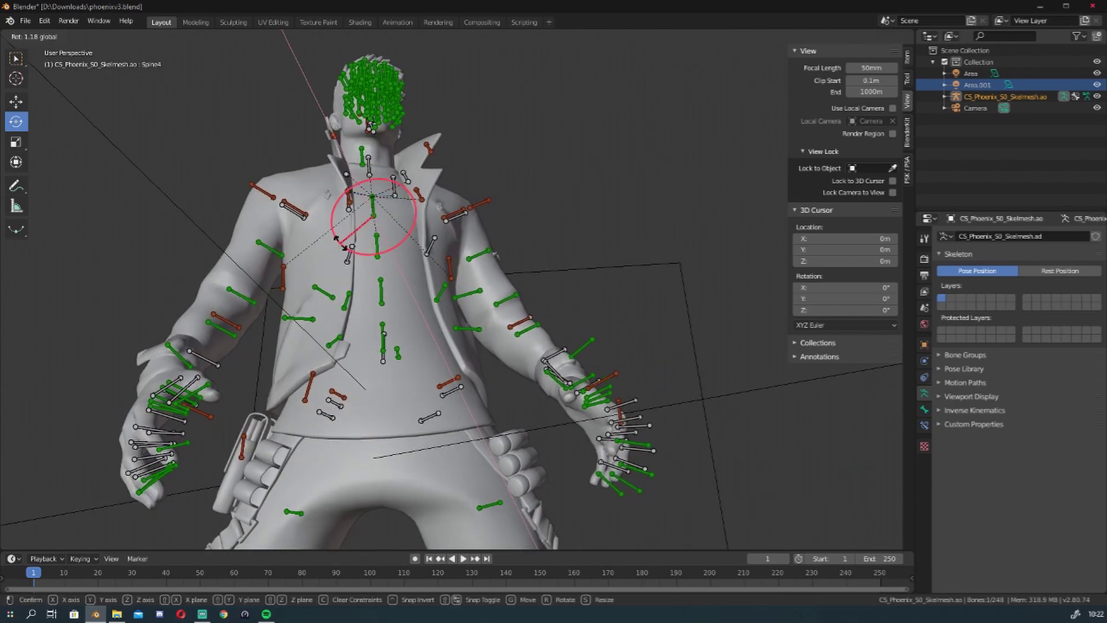
mouse_move(378, 215)
middle_mouse_down()
mouse_move(480, 377)
mouse_move(565, 248)
mouse_move(381, 233)
mouse_move(538, 230)
middle_mouse_up()
scroll(577, 239, "down", 3)
left_click(582, 234)
Rotate the right collarbone and select the left collarbone
left_click(378, 234)
key("r")
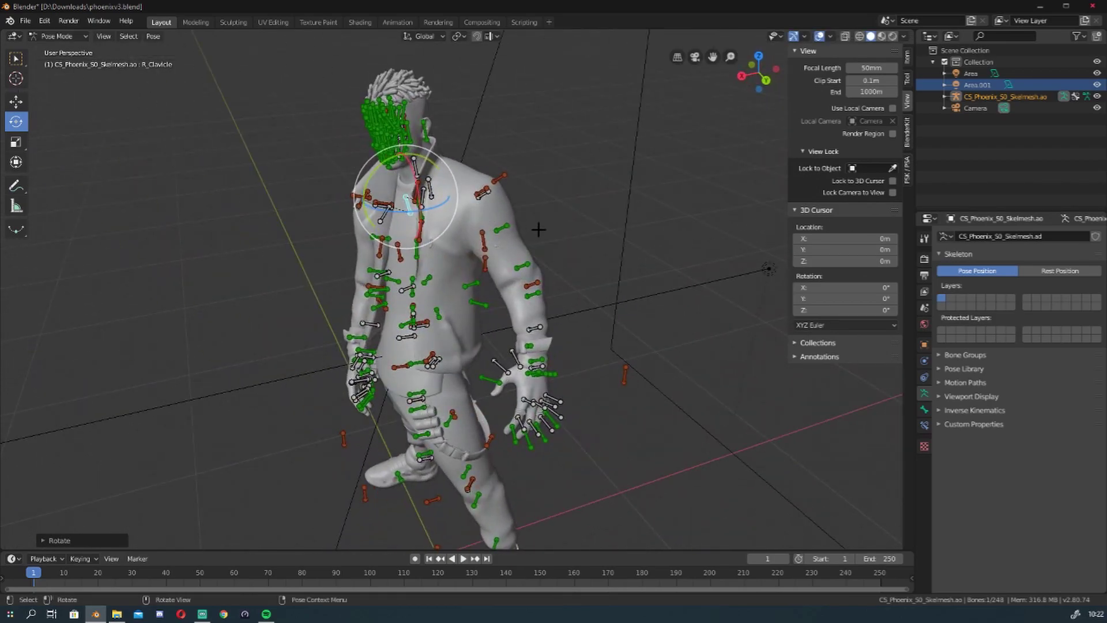
left_click(485, 189)
mouse_move(485, 189)
middle_mouse_down()
mouse_move(528, 229)
mouse_move(519, 229)
middle_mouse_up()
Rotate R_Shoulder to swing the right arm out from the body, then deselect all bones
left_click(324, 233)
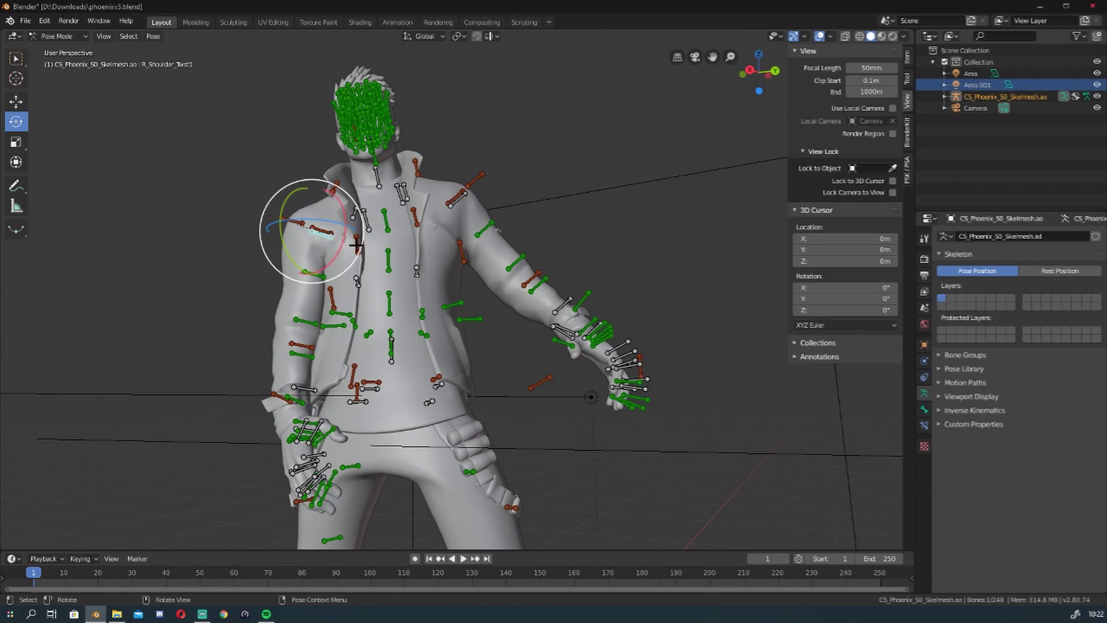
left_click(308, 226)
left_click_drag(349, 263, 327, 279)
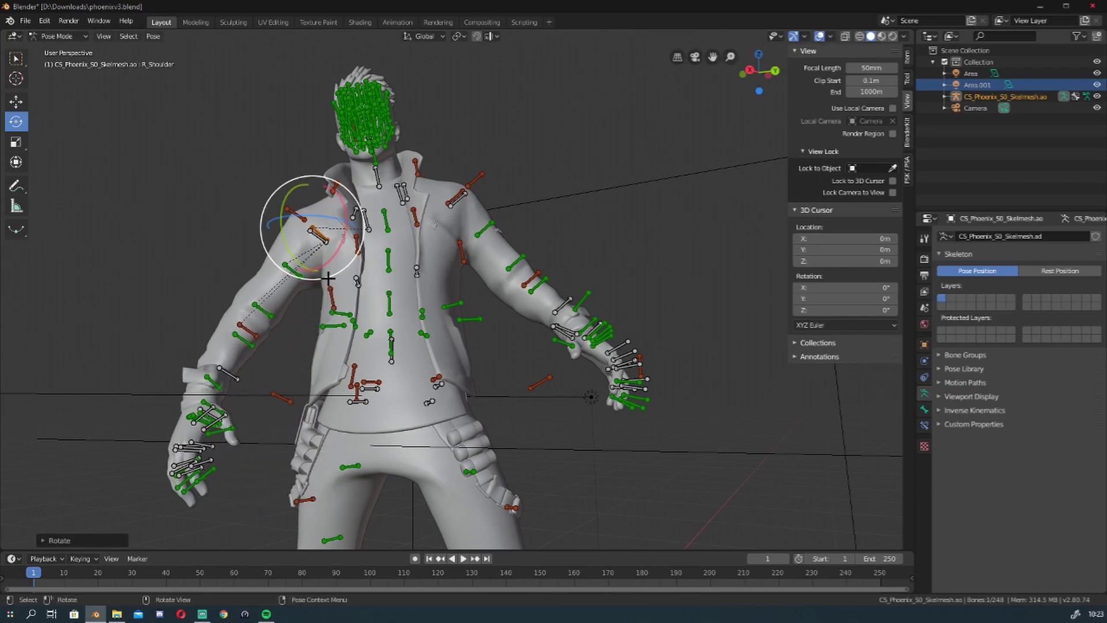
scroll(327, 278, "up", 2)
left_click(198, 321)
key("alt+a")
middle_click_drag(311, 288, 369, 323)
scroll(336, 302, "up", 3)
Curl the right pinky at its base and middle joint
left_click(346, 320)
key("r")
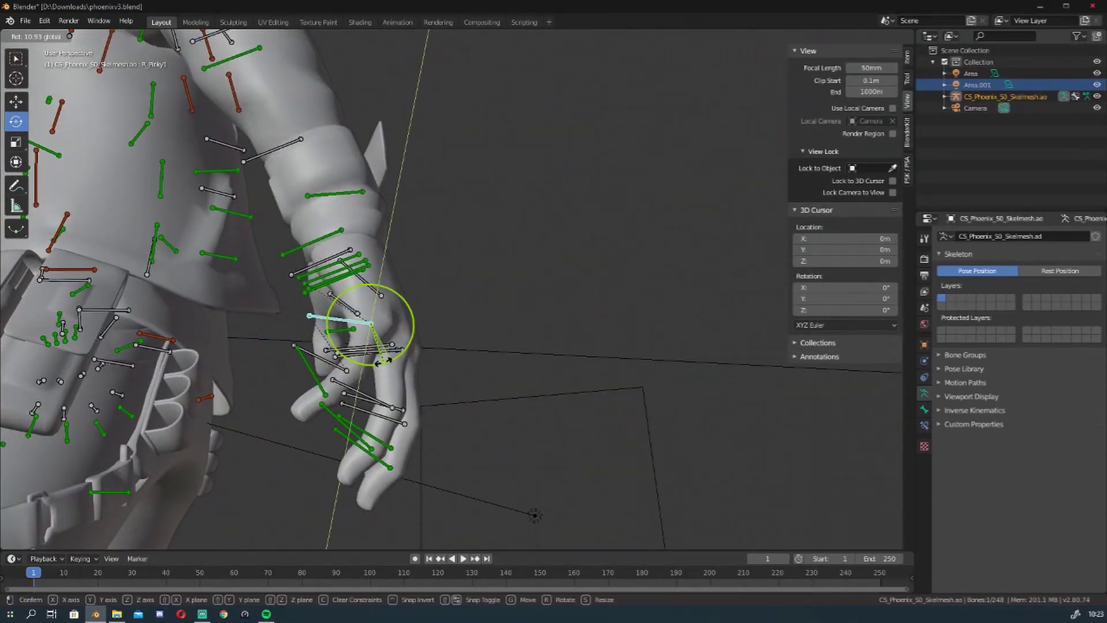
left_click(384, 360)
left_click(359, 297)
key("r")
left_click(323, 323)
mouse_move(323, 323)
middle_mouse_down()
mouse_move(453, 308)
mouse_move(415, 369)
middle_mouse_up()
Curl the right ring finger at its base joint
left_click(375, 402)
key("r")
left_click(611, 306)
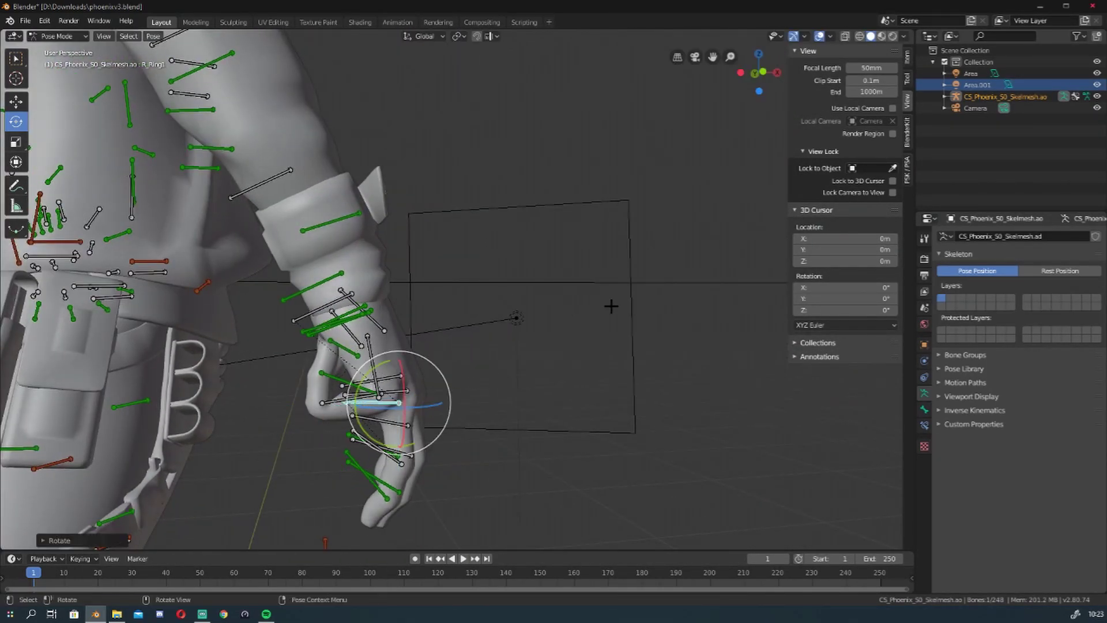
scroll(611, 305, "down", 4)
left_click(297, 382)
scroll(527, 312, "up", 4)
mouse_move(528, 311)
middle_mouse_down()
mouse_move(414, 386)
mouse_move(512, 373)
mouse_move(398, 398)
middle_mouse_up()
Curl the middle joints of the right middle and index fingers
left_click(398, 398)
key("r")
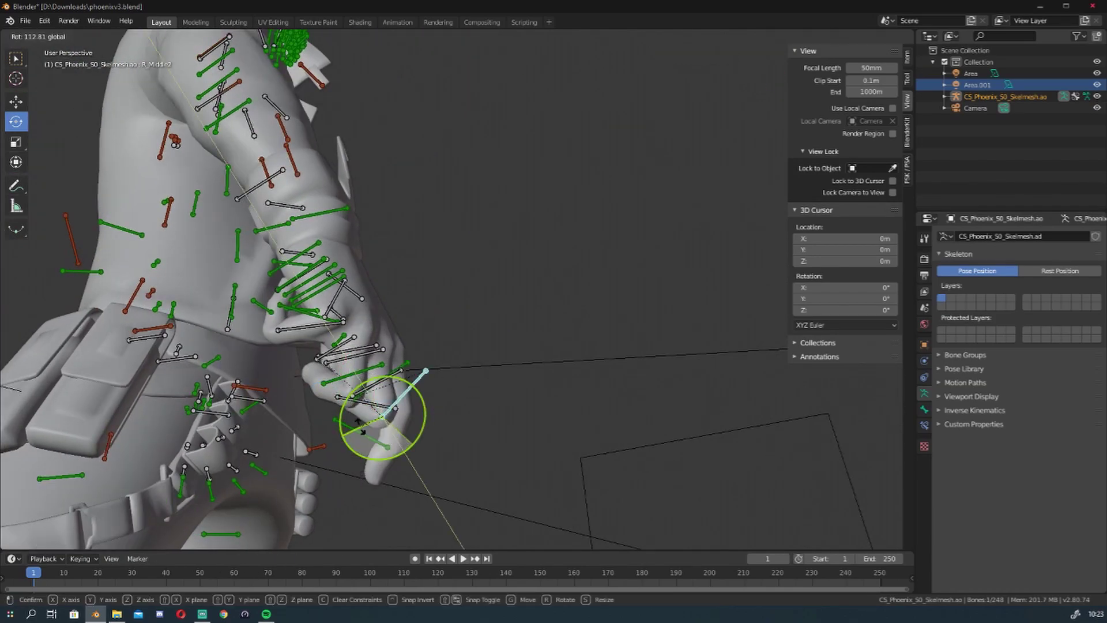
left_click(360, 430)
scroll(398, 415, "down", 4)
key("r")
left_click(375, 404)
scroll(372, 330, "up", 4)
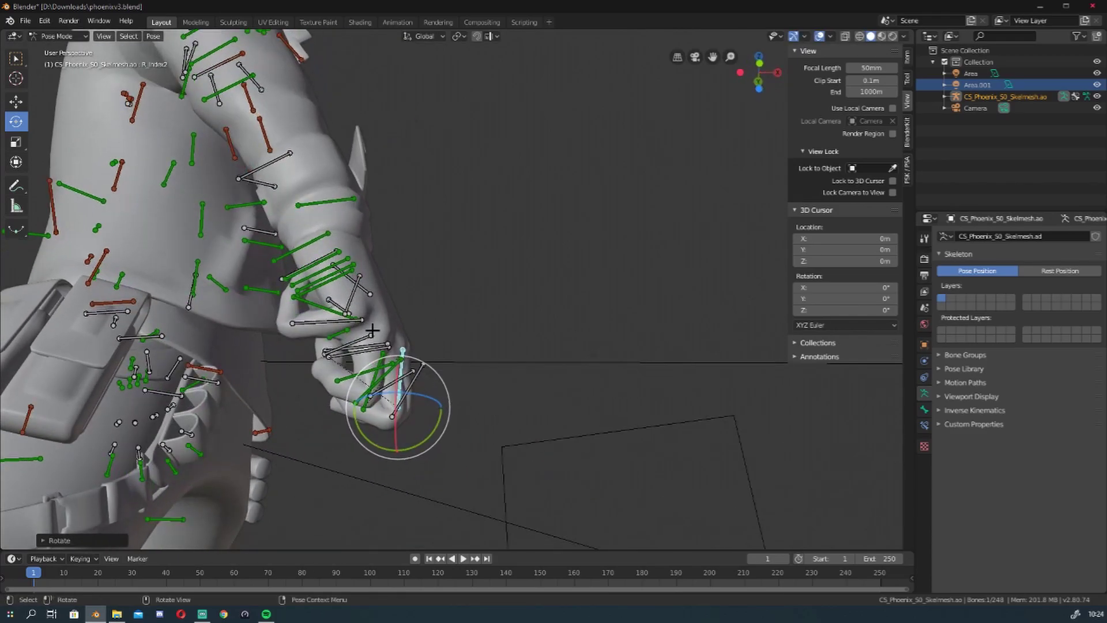
Curl the right middle finger at its base and select the index base bone
left_click(372, 330)
middle_click_drag(372, 330, 455, 396)
left_click(357, 388)
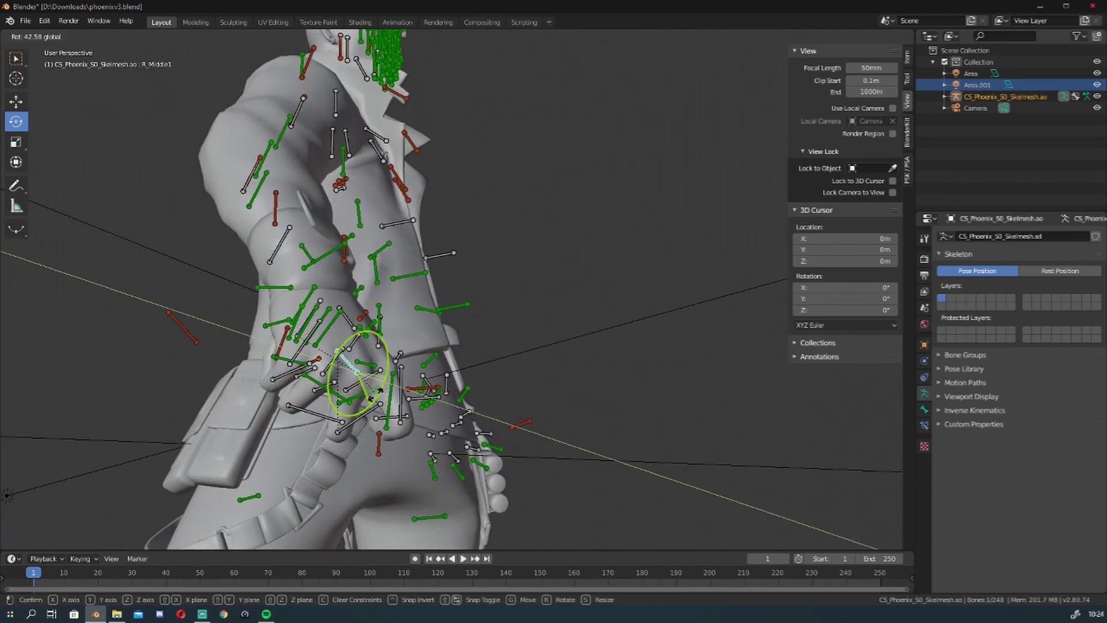
middle_click_drag(356, 388, 540, 386)
left_click(375, 369)
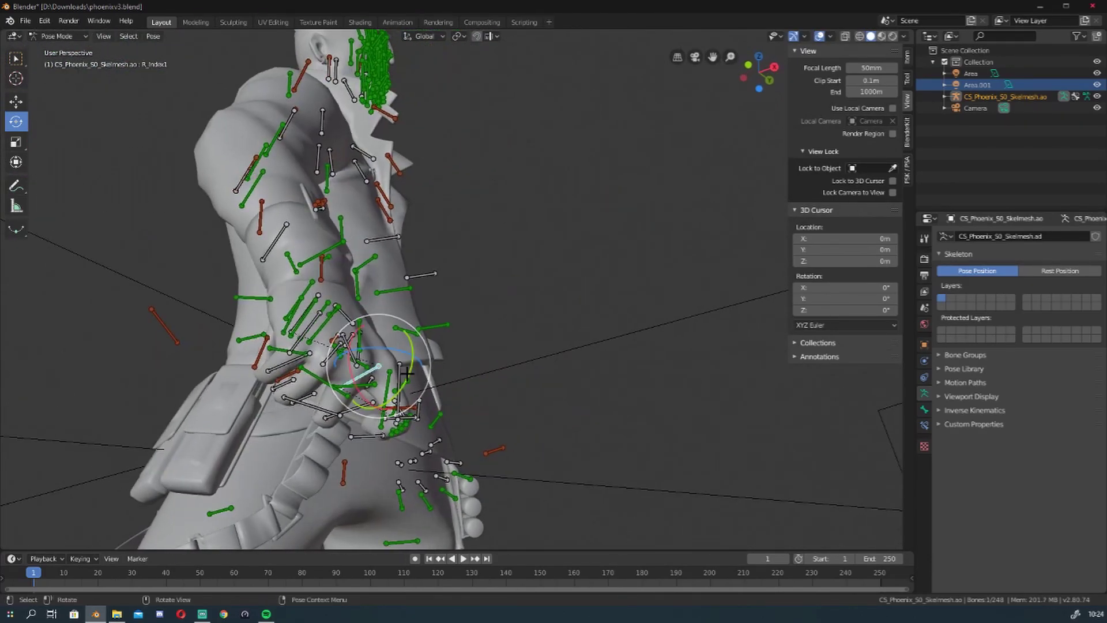
mouse_move(404, 369)
middle_mouse_down()
mouse_move(469, 355)
mouse_move(470, 231)
mouse_move(490, 346)
middle_mouse_up()
scroll(490, 346, "up", 2)
Select the right thumb, switch to Move, deselect all bones and show materials
left_click(525, 388)
scroll(525, 388, "up", 2)
mouse_move(606, 375)
middle_mouse_down()
mouse_move(422, 344)
mouse_move(541, 356)
middle_mouse_up()
key("shift+space")
key("g")
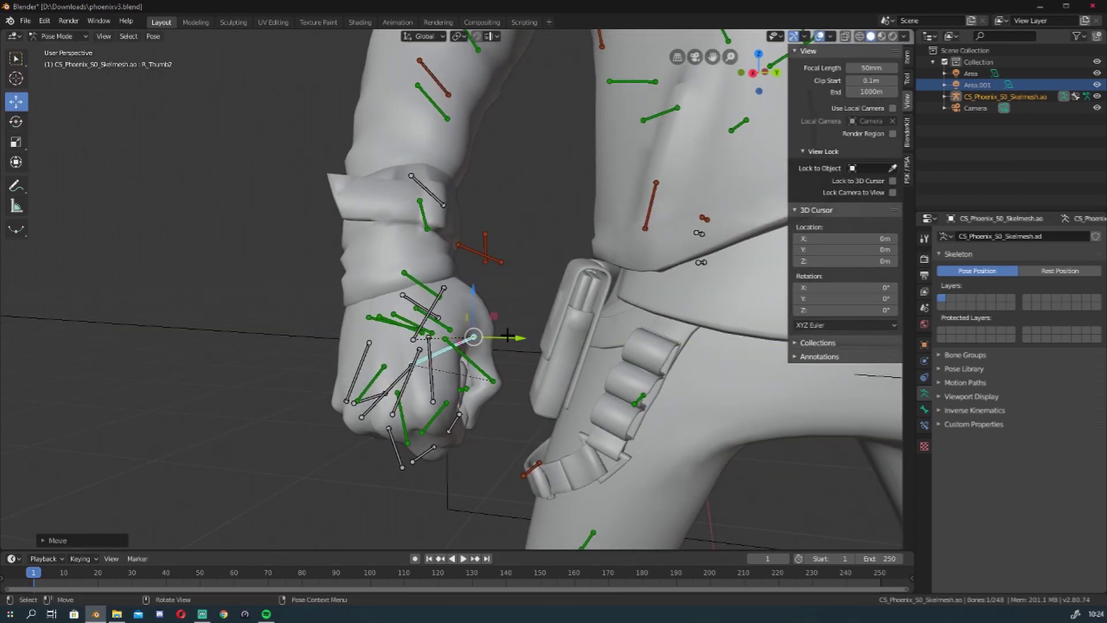
scroll(540, 355, "down", 4)
scroll(543, 340, "down", 3)
key("alt+a")
left_click(881, 36)
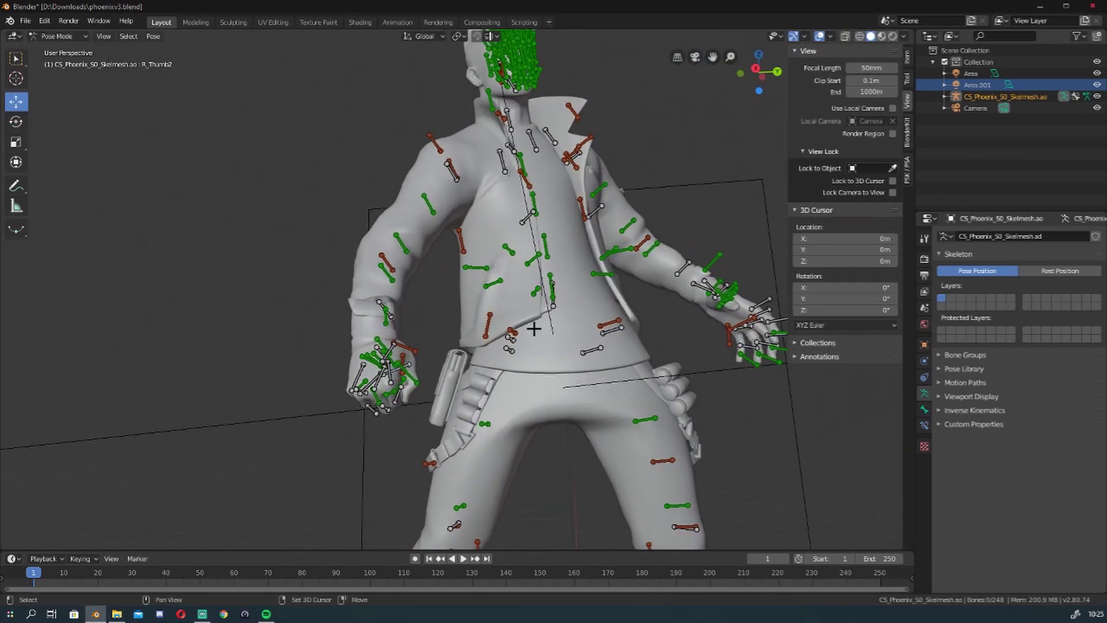
Rotate the L_Shoulder bone to reposition the left arm
left_click(825, 40)
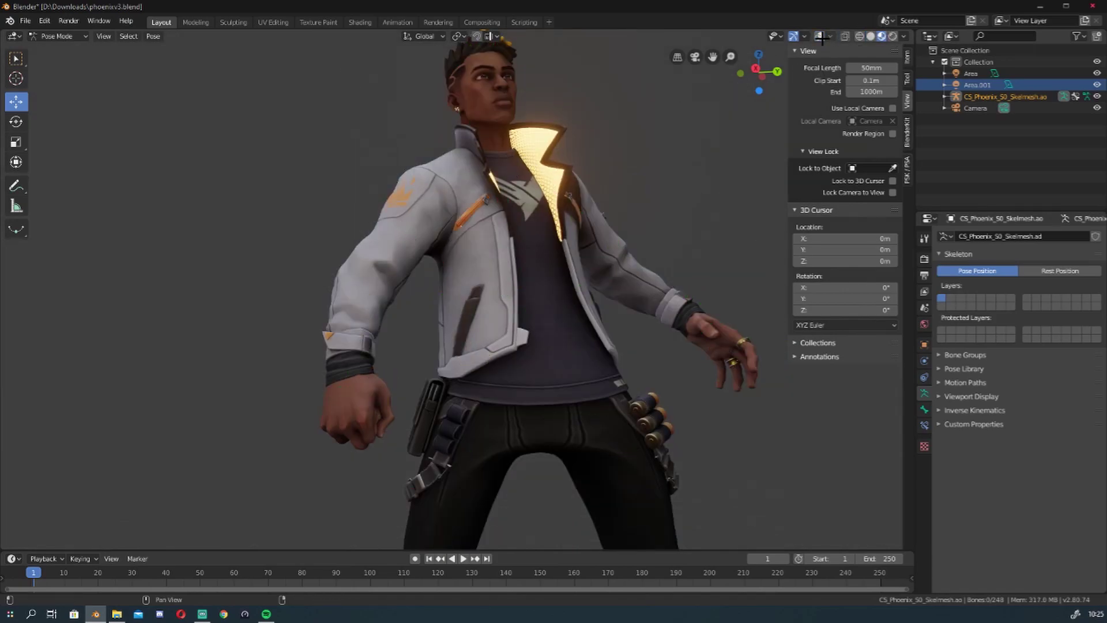
mouse_move(699, 242)
middle_mouse_down()
mouse_move(339, 398)
mouse_move(224, 311)
middle_mouse_up()
scroll(224, 312, "up", 4)
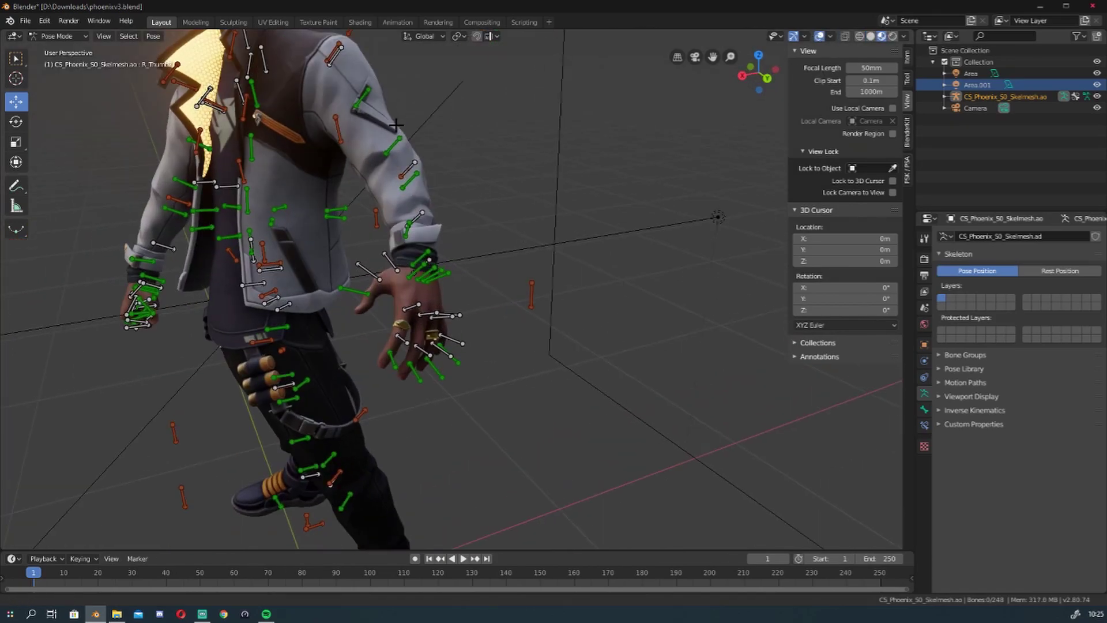
key("shift+space")
key("r")
left_click(321, 92)
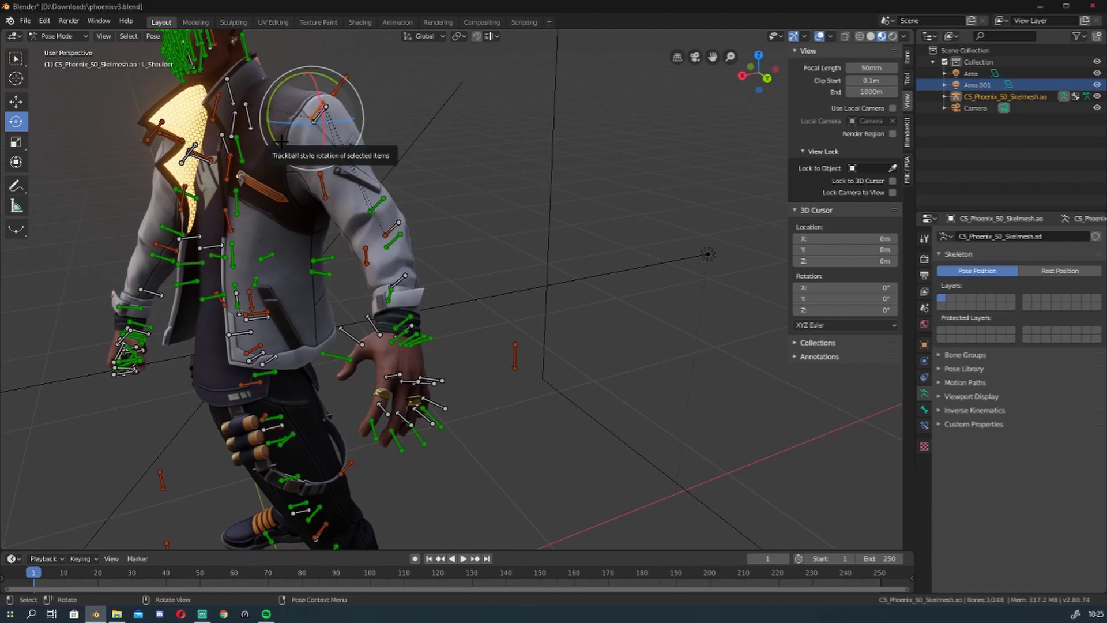
scroll(296, 98, "up", 3)
middle_click_drag(296, 99, 210, 103)
left_click_drag(219, 75, 245, 89)
scroll(245, 90, "down", 5)
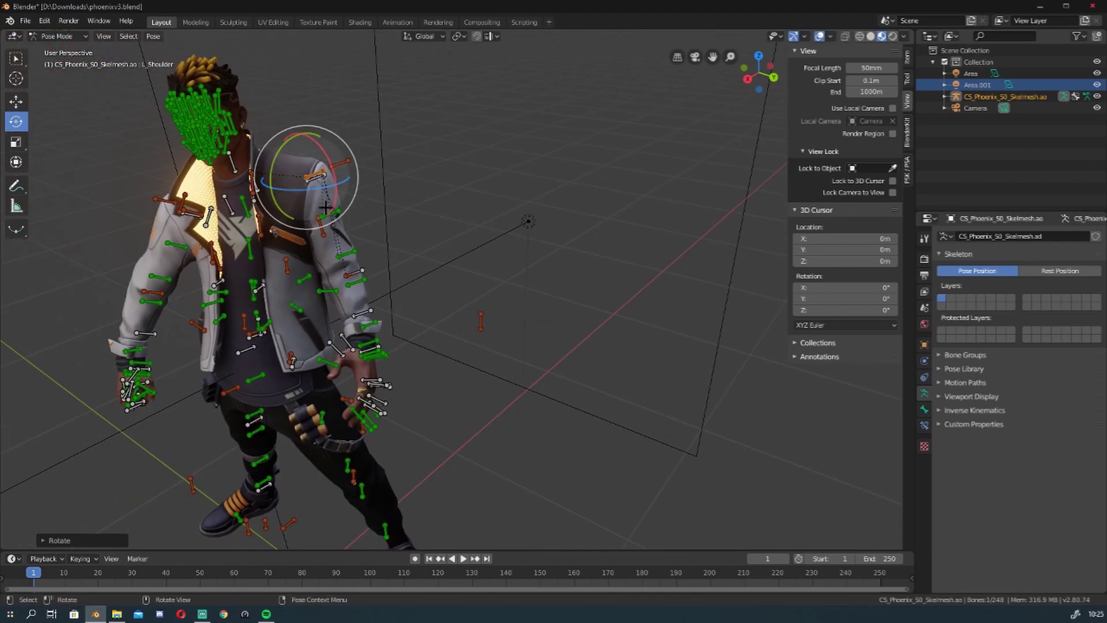
mouse_move(245, 90)
middle_mouse_down()
mouse_move(461, 243)
mouse_move(404, 259)
mouse_move(311, 337)
mouse_move(300, 323)
middle_mouse_up()
scroll(465, 246, "up", 5)
scroll(358, 259, "down", 2)
Bend the L_Elbow bone into a new pose
left_click(352, 268)
scroll(346, 277, "up", 3)
scroll(312, 337, "down", 4)
left_click_drag(300, 323, 312, 341)
middle_click_drag(311, 340, 475, 321)
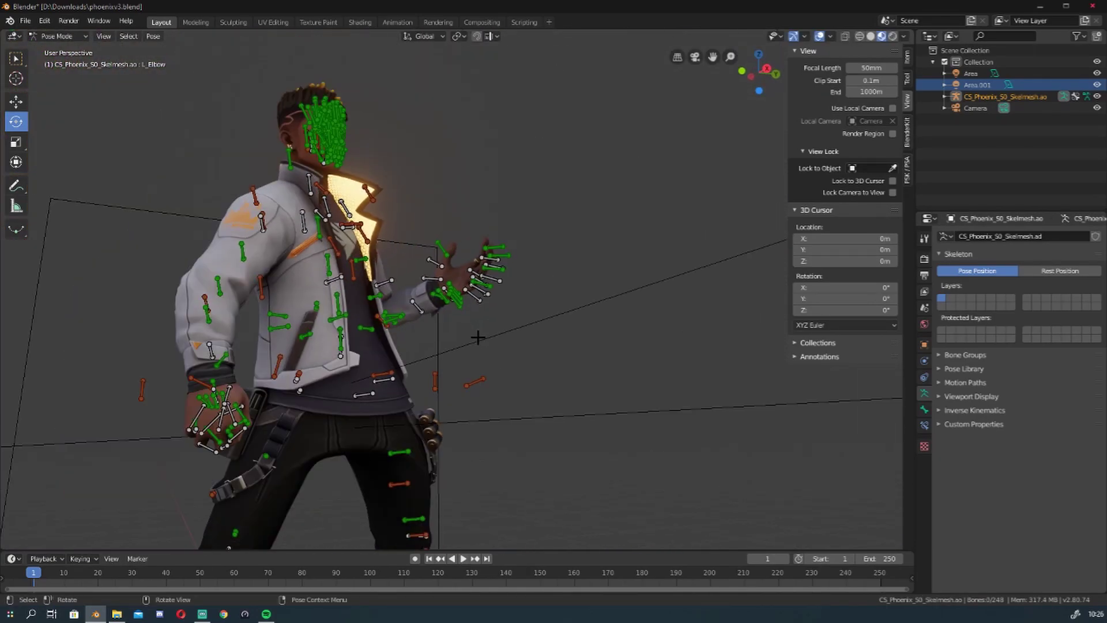
Hide the bones to check the pose, then show them and view through the scene camera
key("shift+alt+z")
scroll(566, 230, "up", 3)
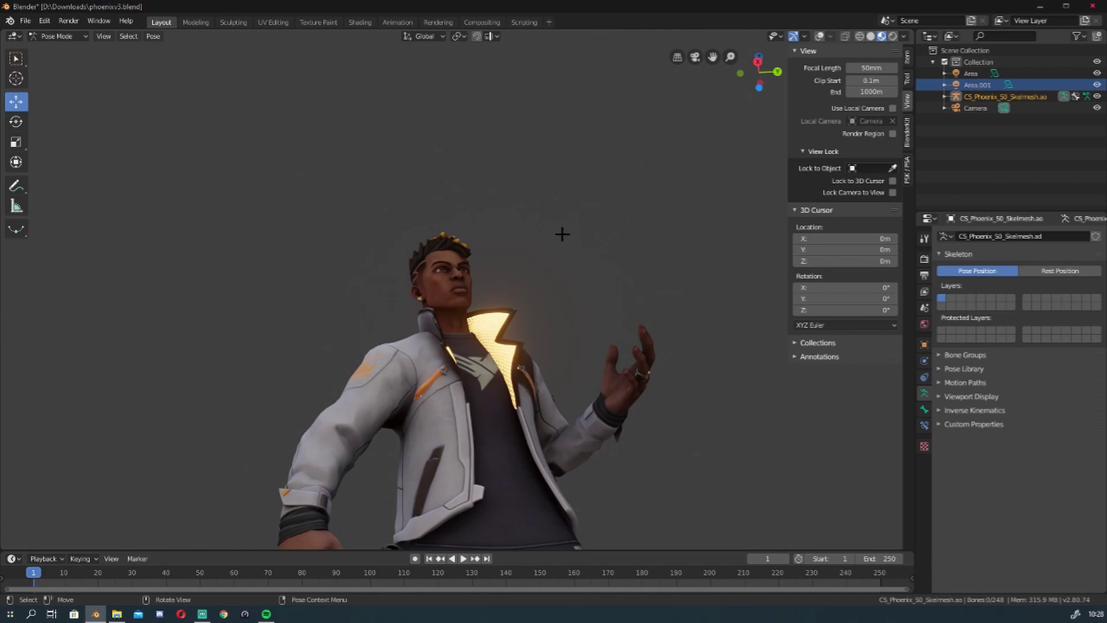
mouse_move(567, 242)
middle_mouse_down()
mouse_move(555, 256)
mouse_move(546, 248)
mouse_move(564, 173)
middle_mouse_up()
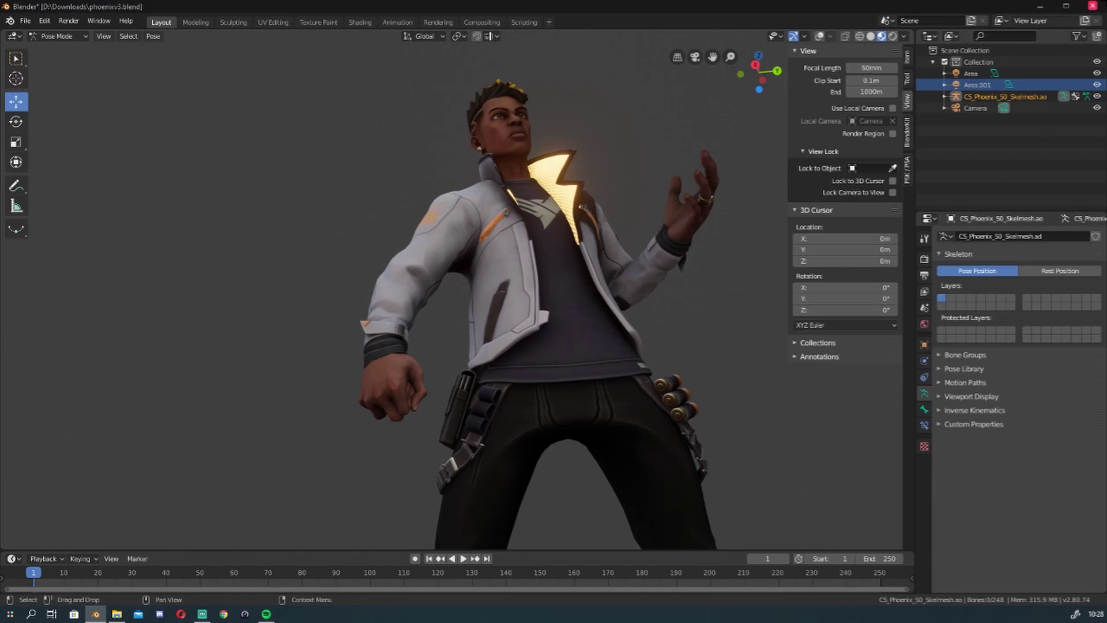
left_click(818, 35)
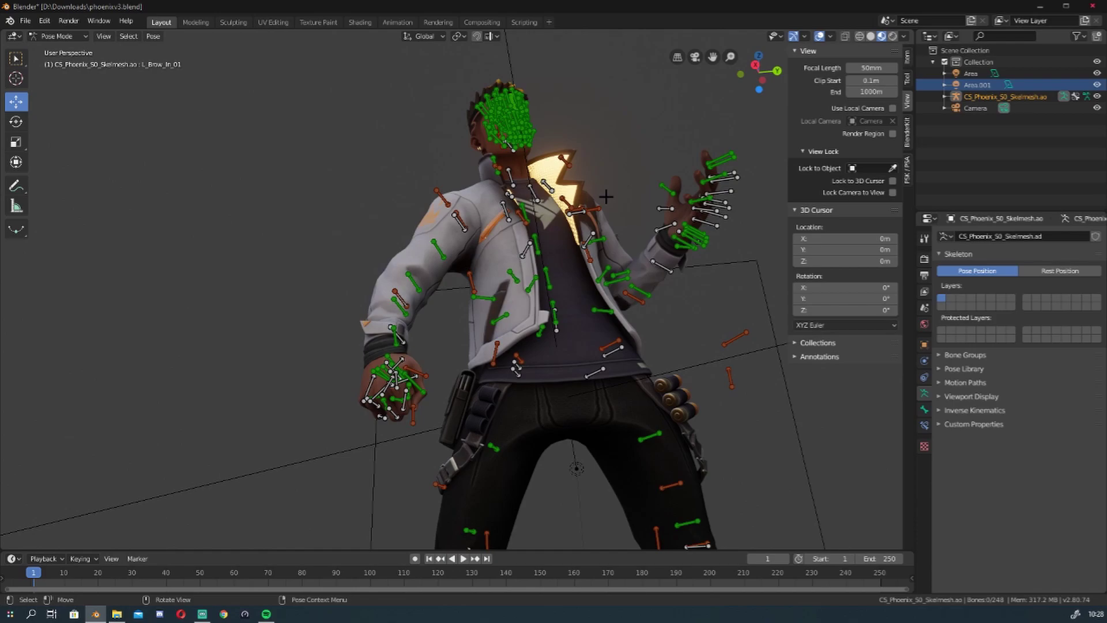
key("KP_0")
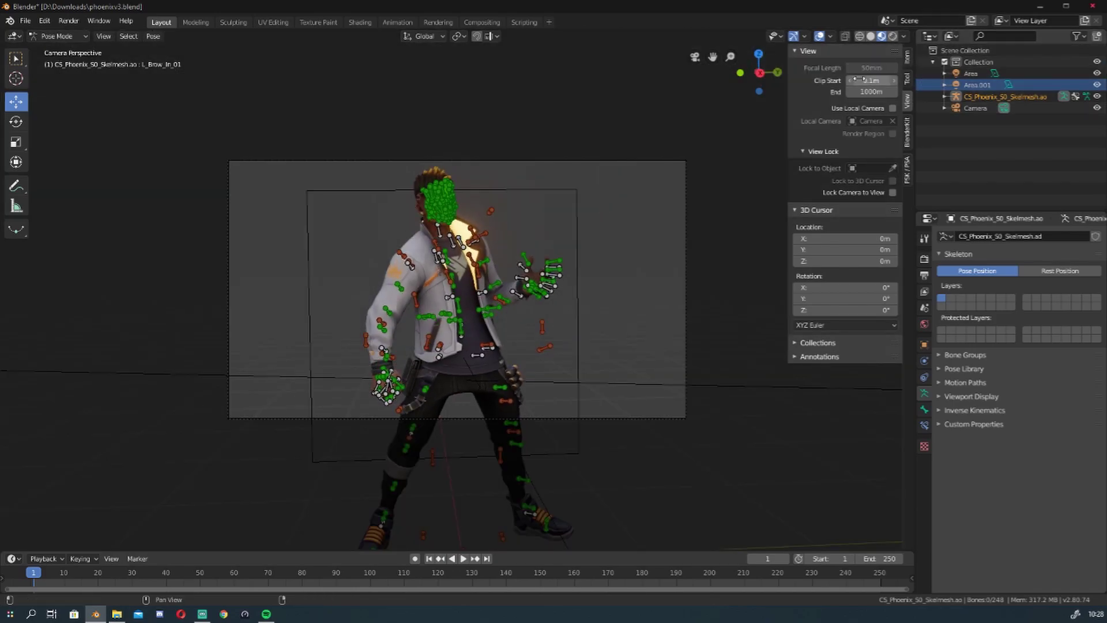
Expand the sidebar's View panel and tick Lock Camera to View
left_click(795, 51)
left_click(796, 64)
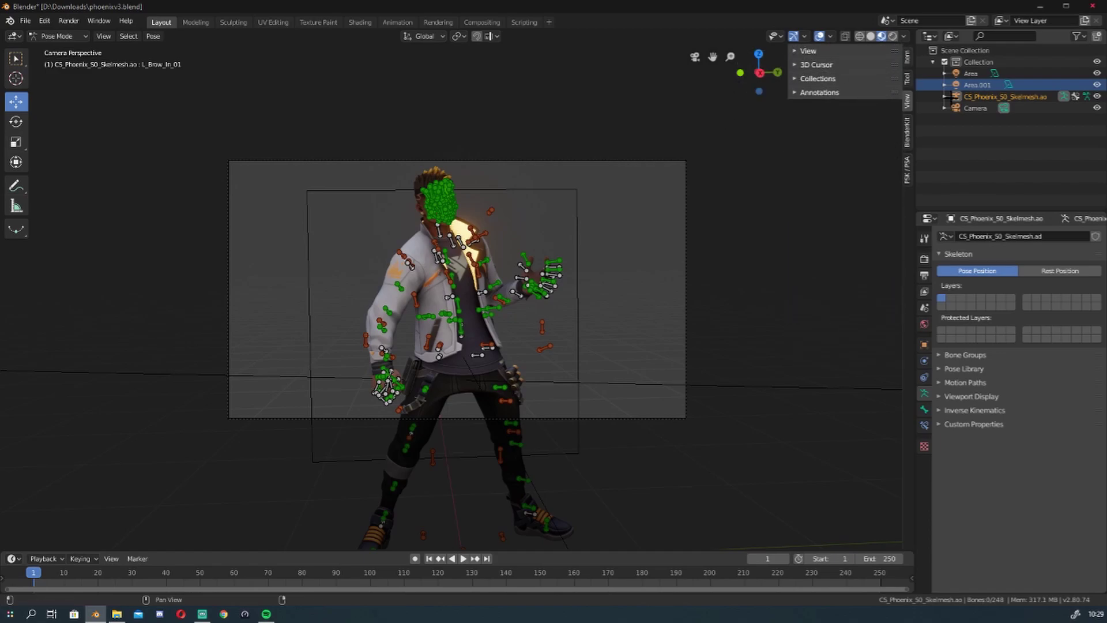
left_click(909, 157)
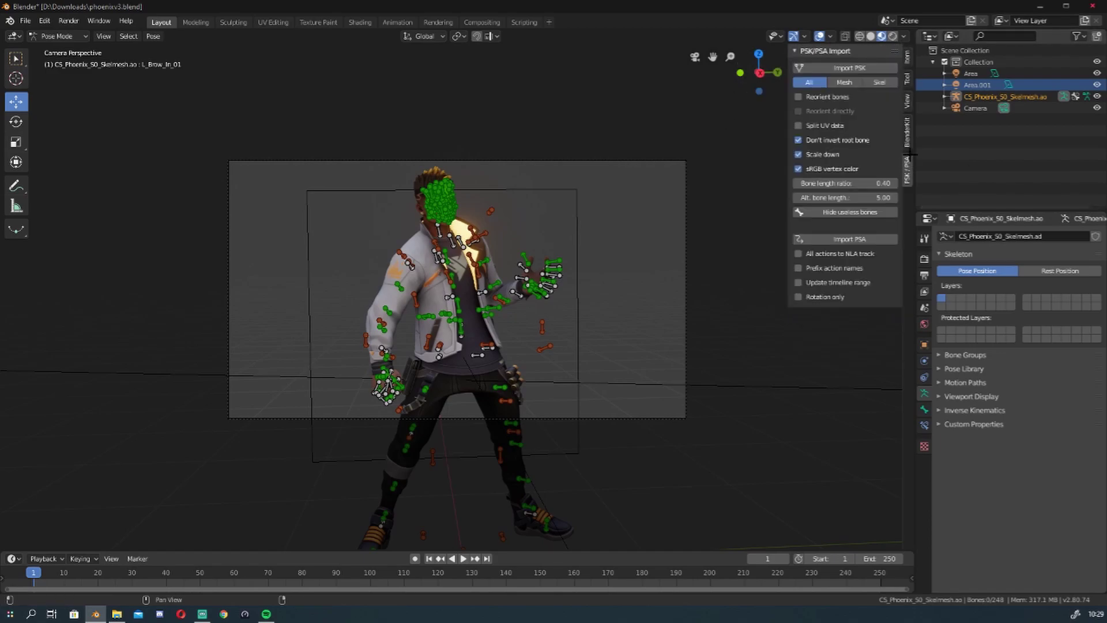
left_click(907, 103)
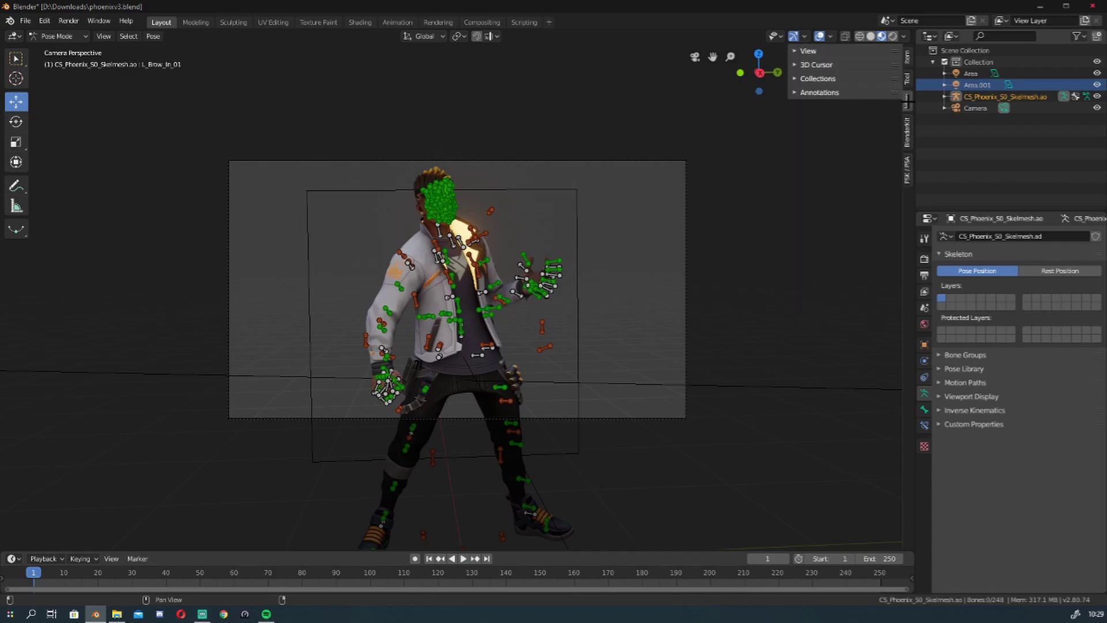
left_click(797, 52)
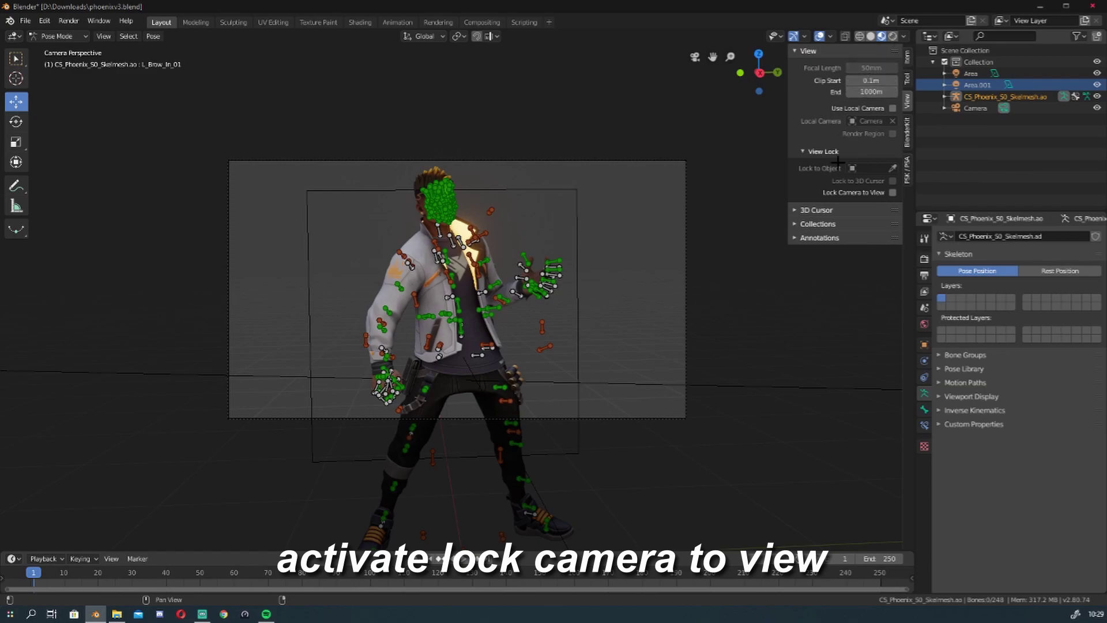
left_click(803, 210)
left_click(803, 210)
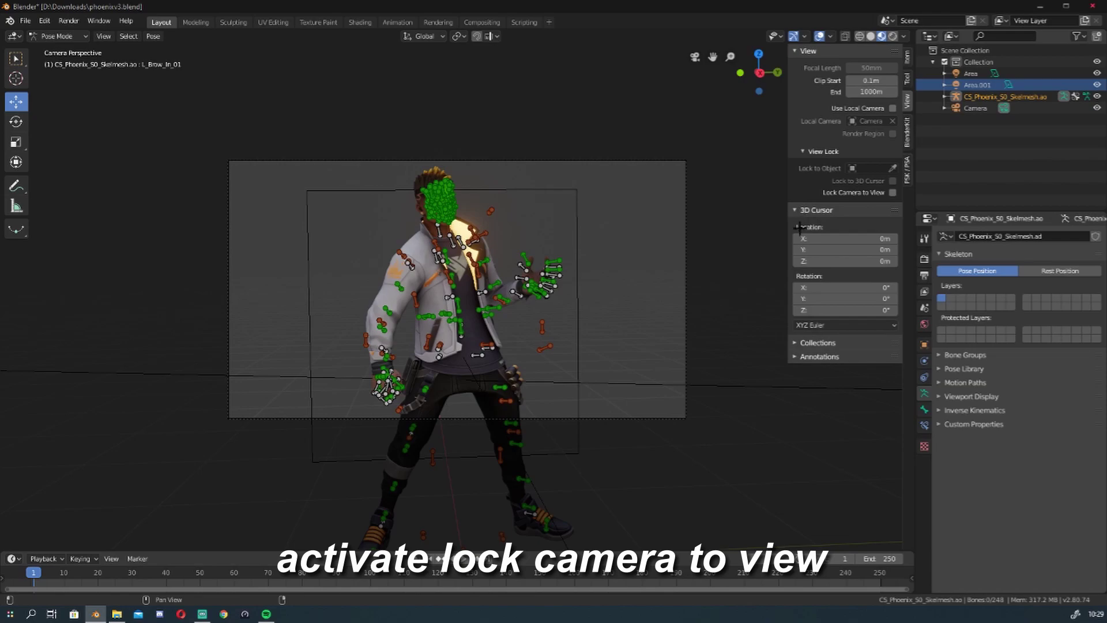
left_click(823, 341)
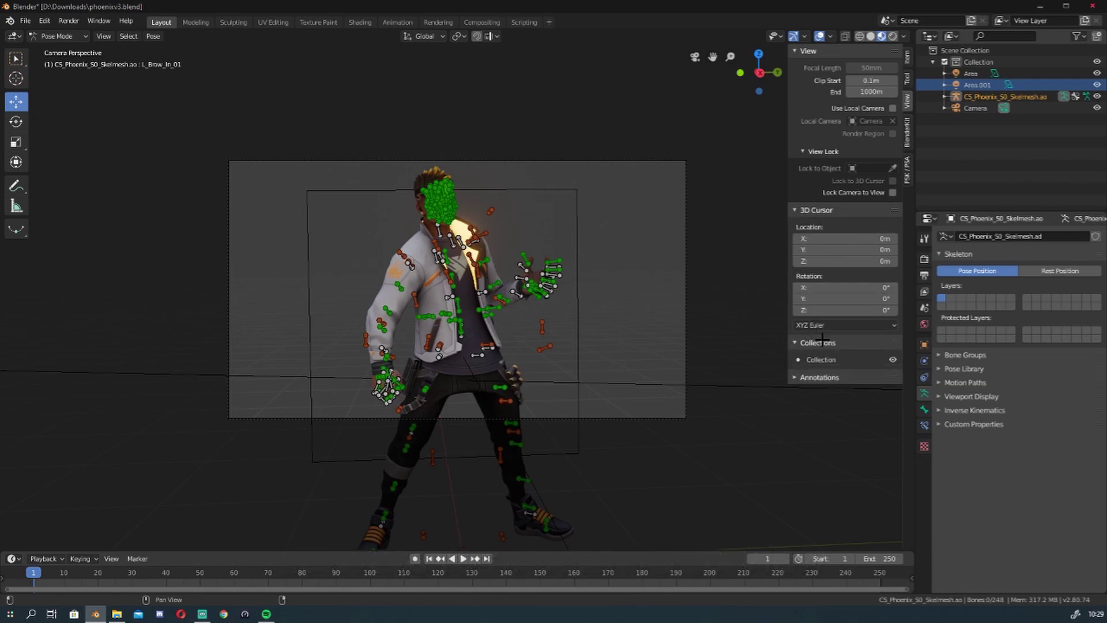
left_click(816, 375)
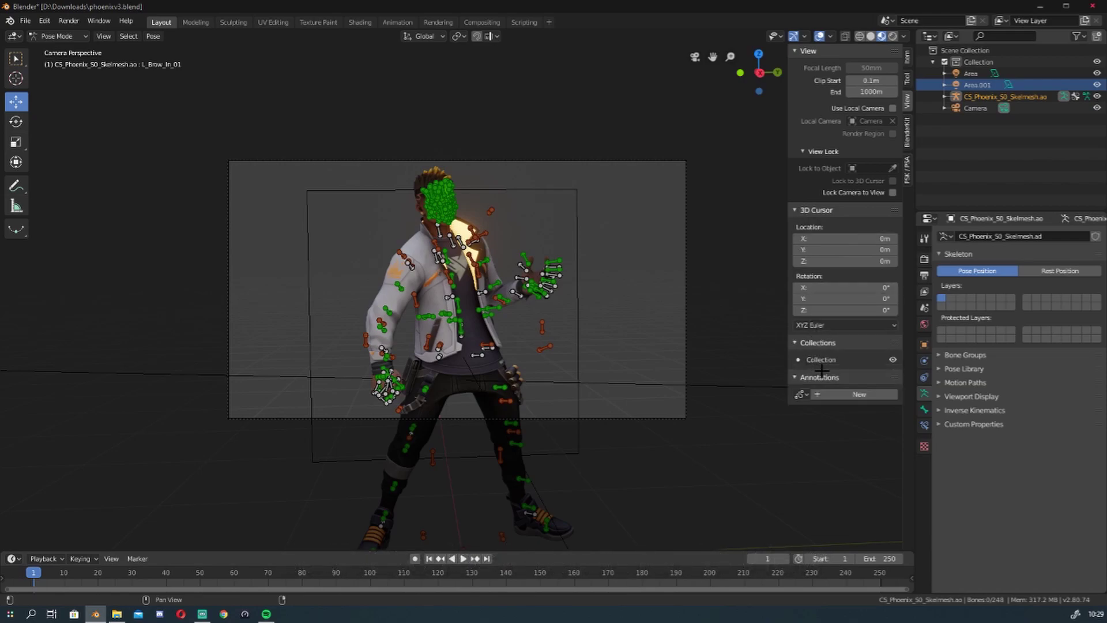
left_click(892, 193)
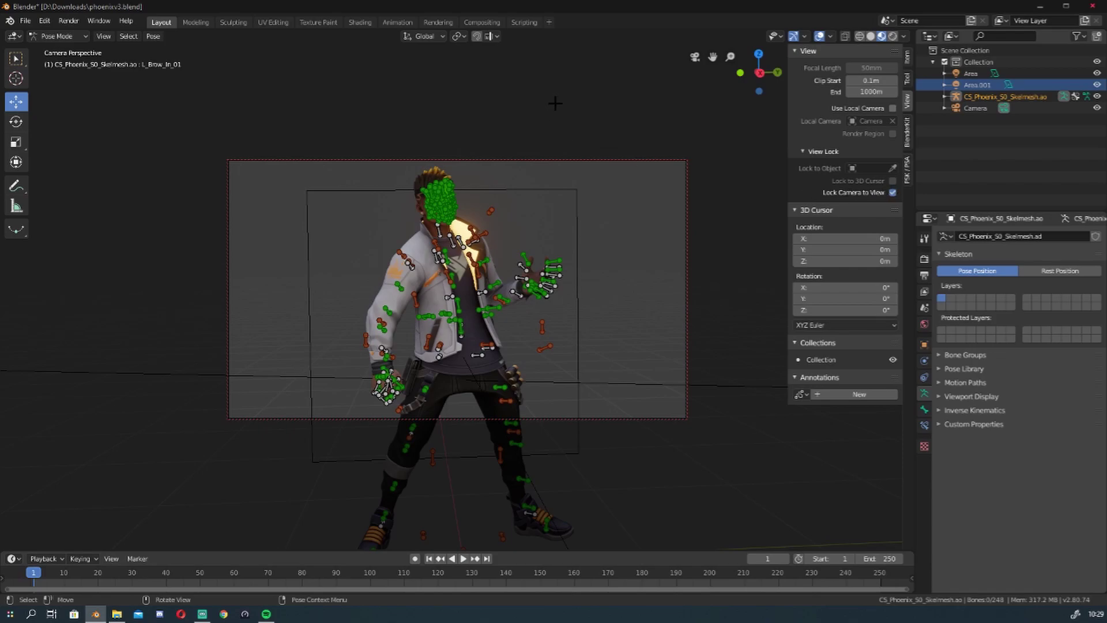
Orbit the locked camera to reframe the character, hiding overlays to check the framing
mouse_move(506, 197)
middle_mouse_down()
mouse_move(481, 267)
mouse_move(916, 11)
middle_mouse_up()
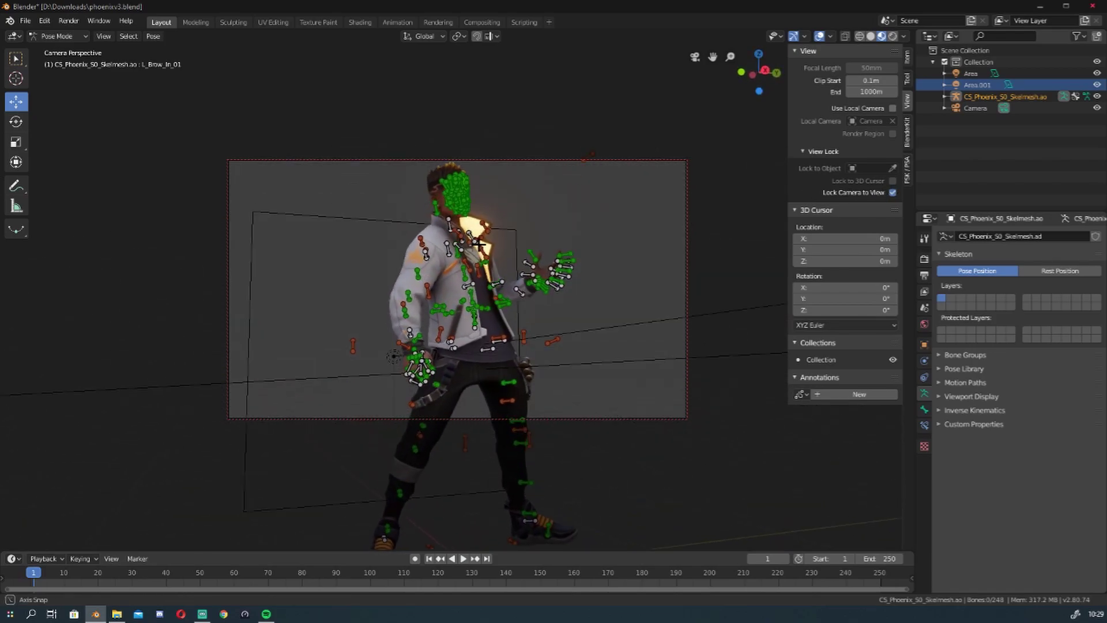
left_click(822, 36)
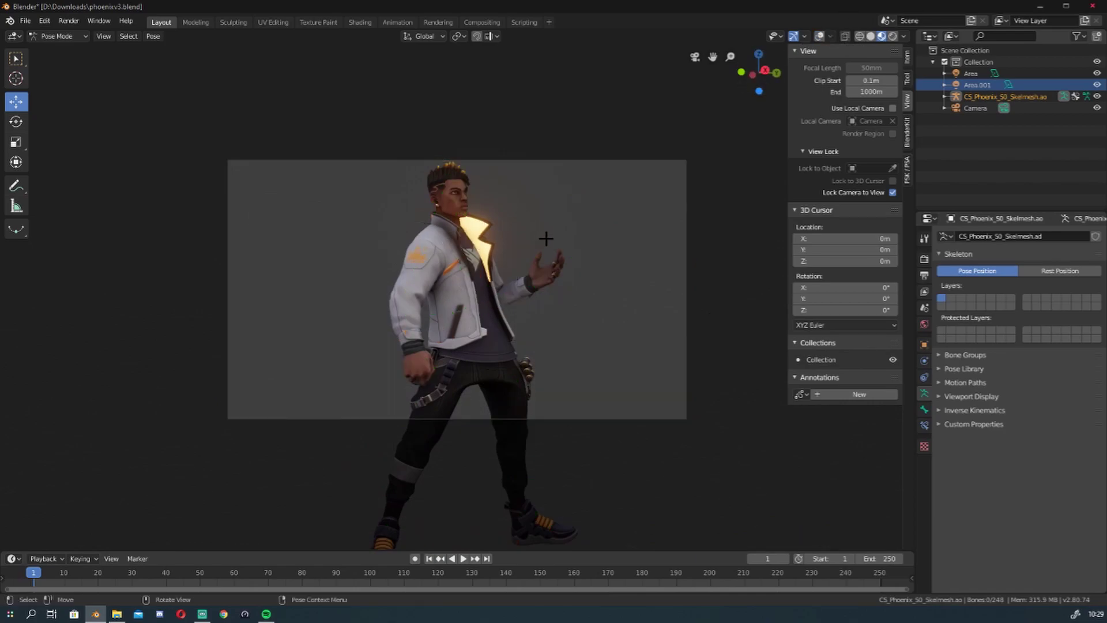
mouse_move(546, 238)
middle_mouse_down()
mouse_move(516, 232)
mouse_move(508, 257)
middle_mouse_up()
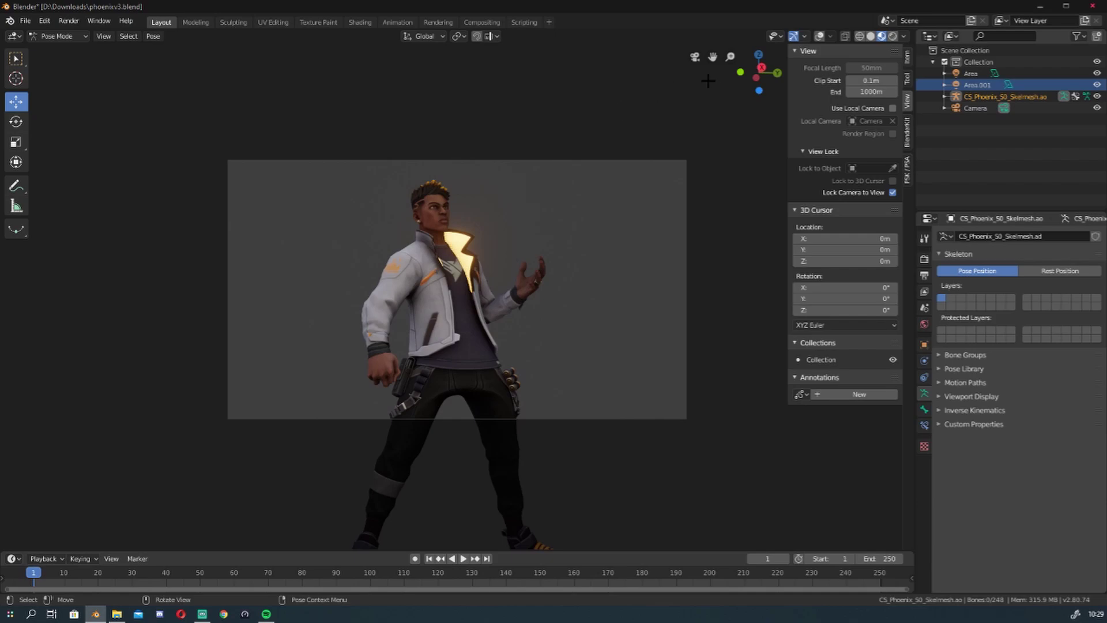
left_click(819, 35)
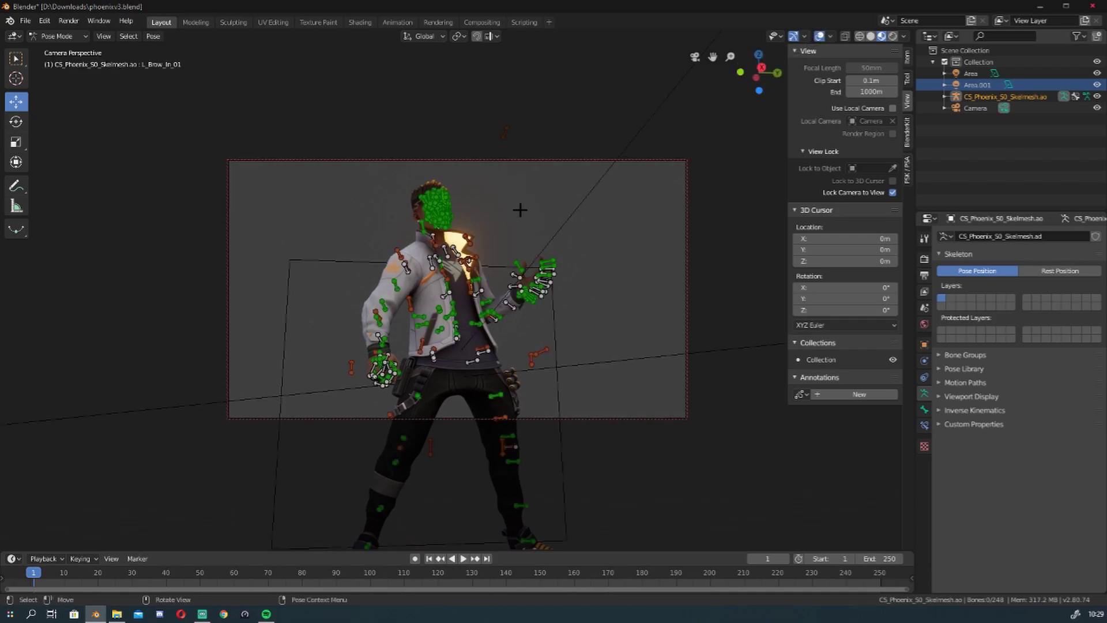
scroll(514, 214, "up", 2)
scroll(513, 214, "down", 2)
scroll(512, 212, "down", 1)
Leave camera view and zoom in around the character's face
key("KP_0")
scroll(510, 211, "up", 2)
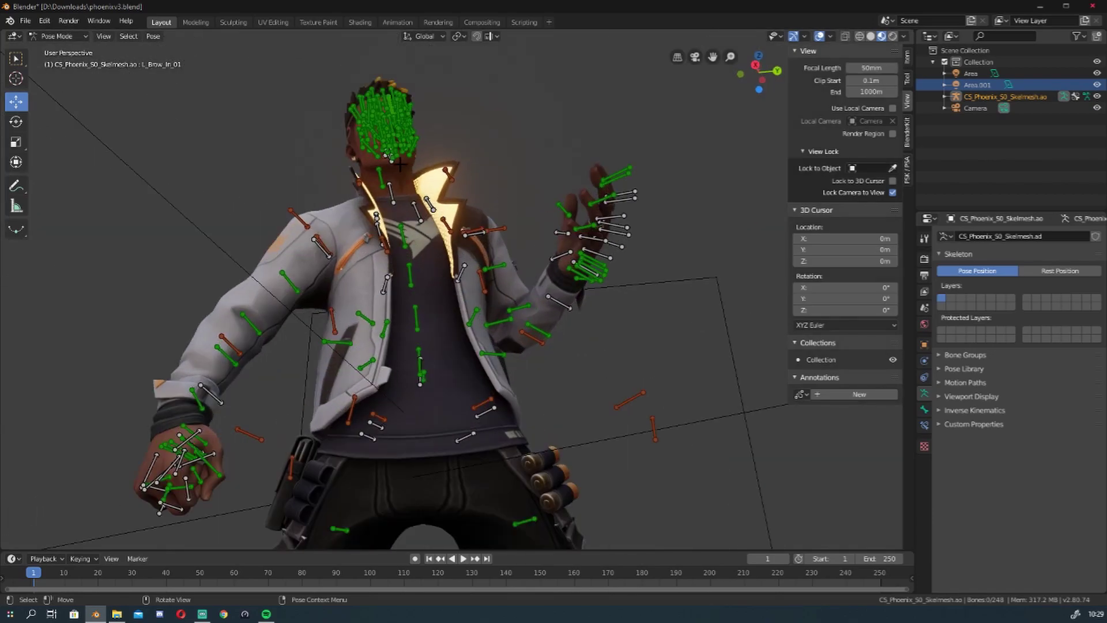
scroll(461, 236, "up", 2)
scroll(414, 265, "up", 2)
scroll(414, 265, "down", 3)
scroll(358, 311, "up", 2)
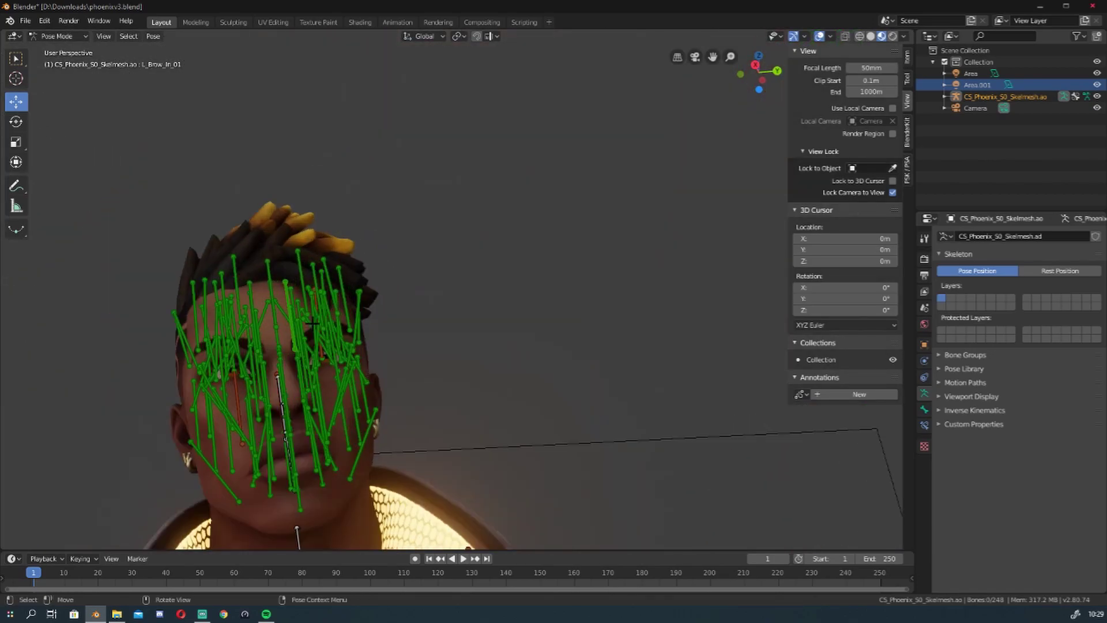
scroll(311, 359, "up", 2)
scroll(487, 160, "up", 2)
middle_click_drag(488, 159, 427, 221)
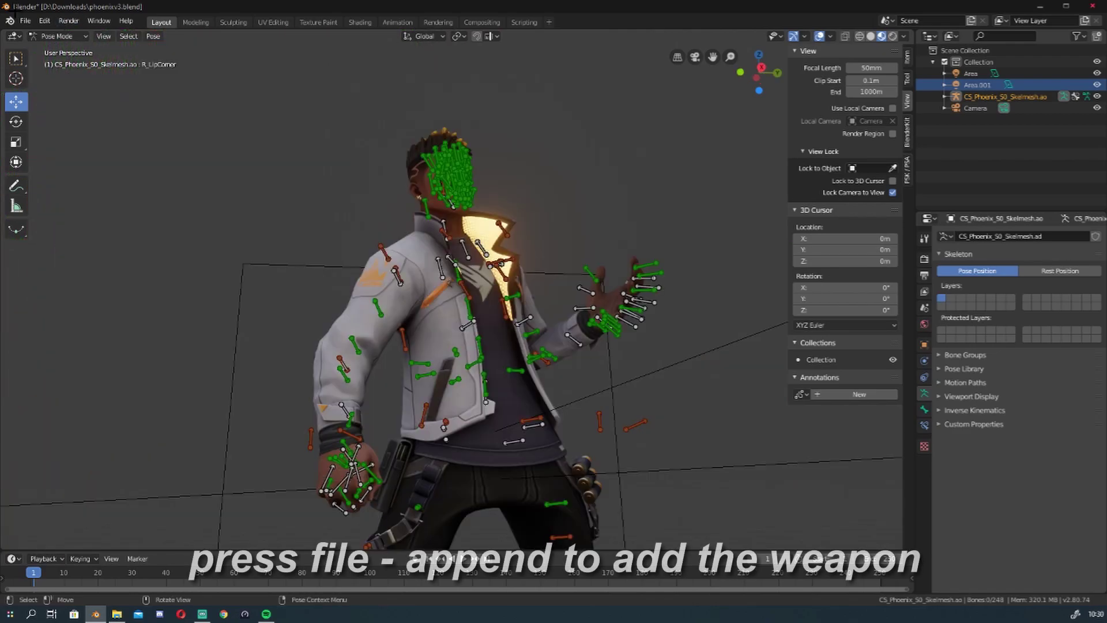
Append from Desktop vandal.blend/Object, selecting the AK magazine, mesh and skeleton objects
left_click(44, 20)
mouse_move(25, 21)
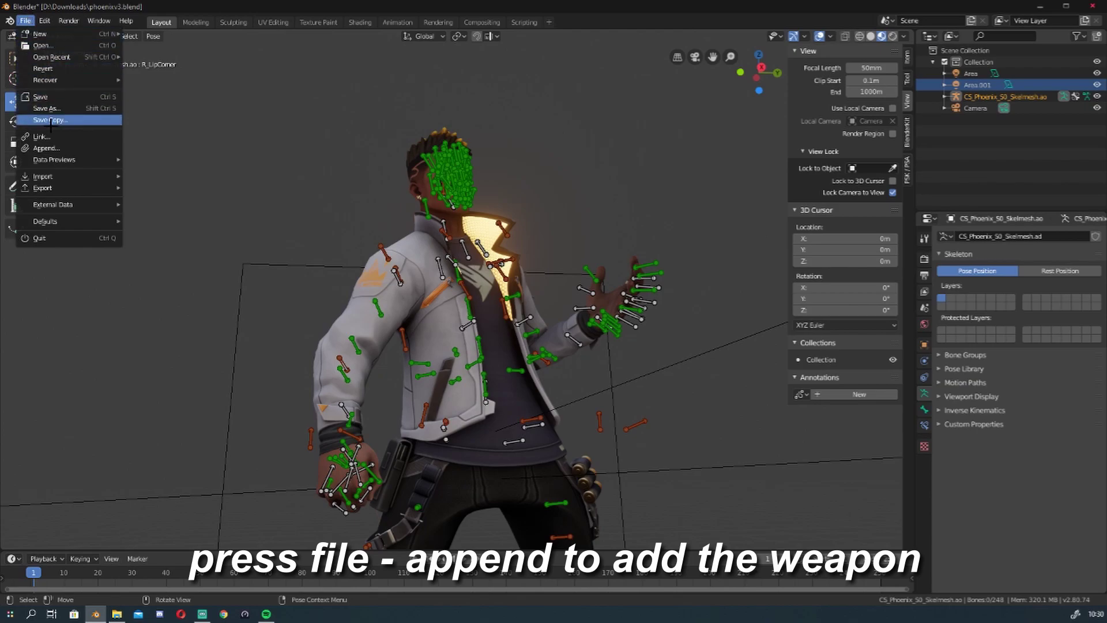
left_click(69, 145)
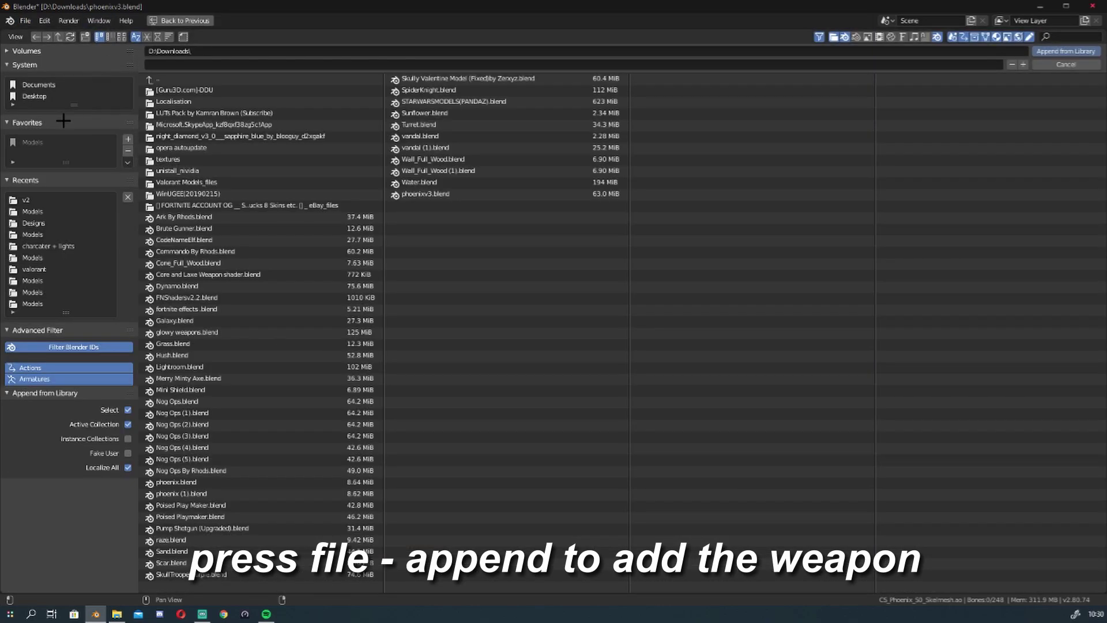
left_click(45, 94)
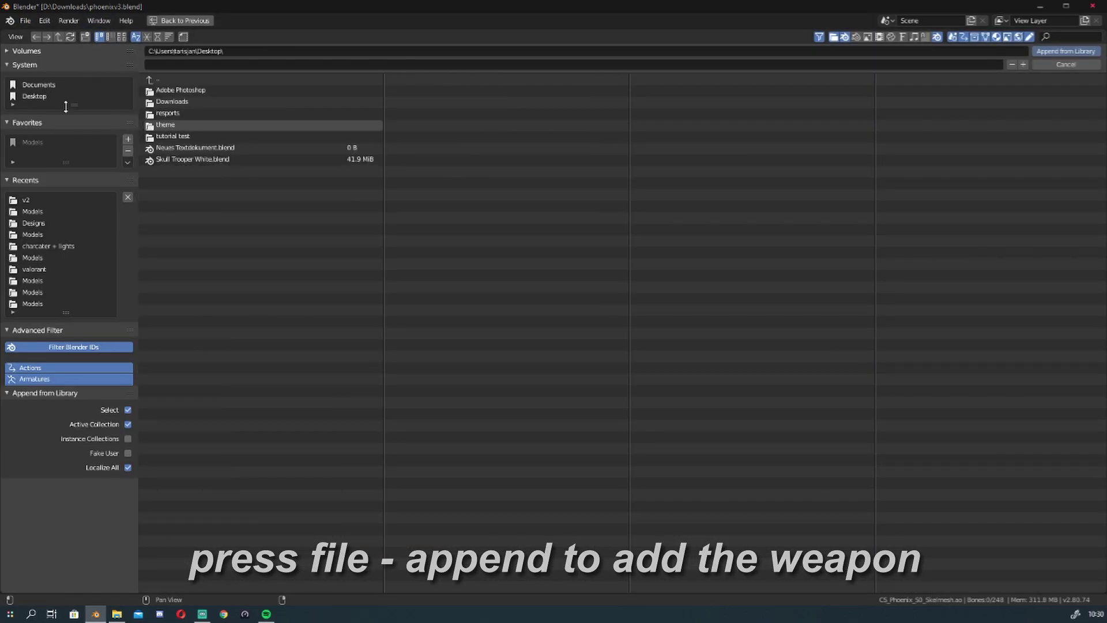
left_click(152, 101)
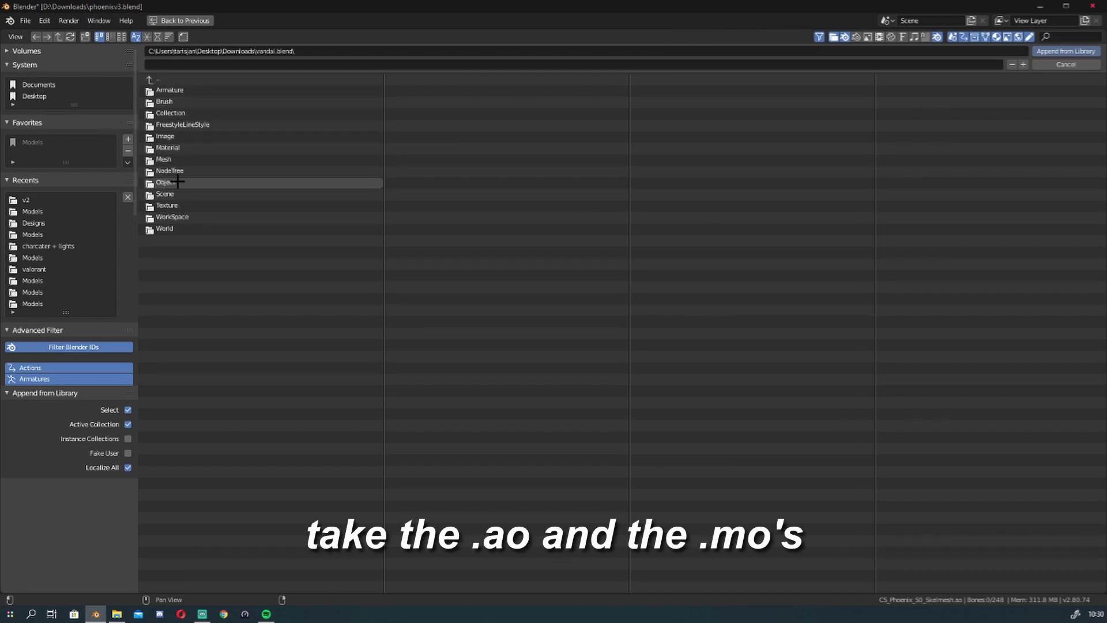
left_click(166, 182)
left_click(195, 102)
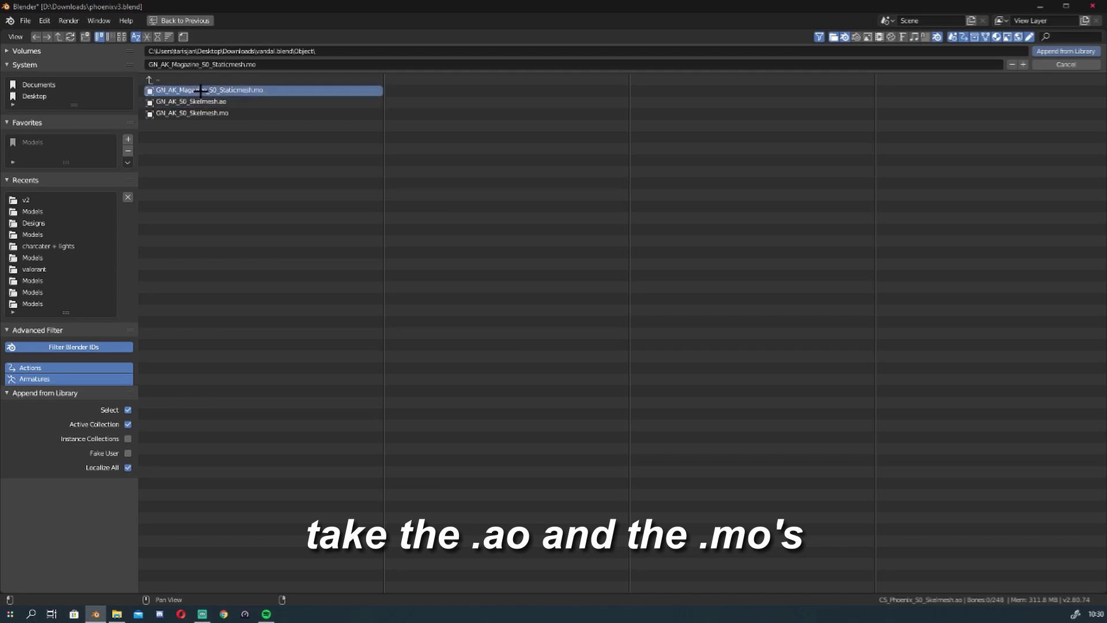
left_click(190, 114, "ctrl")
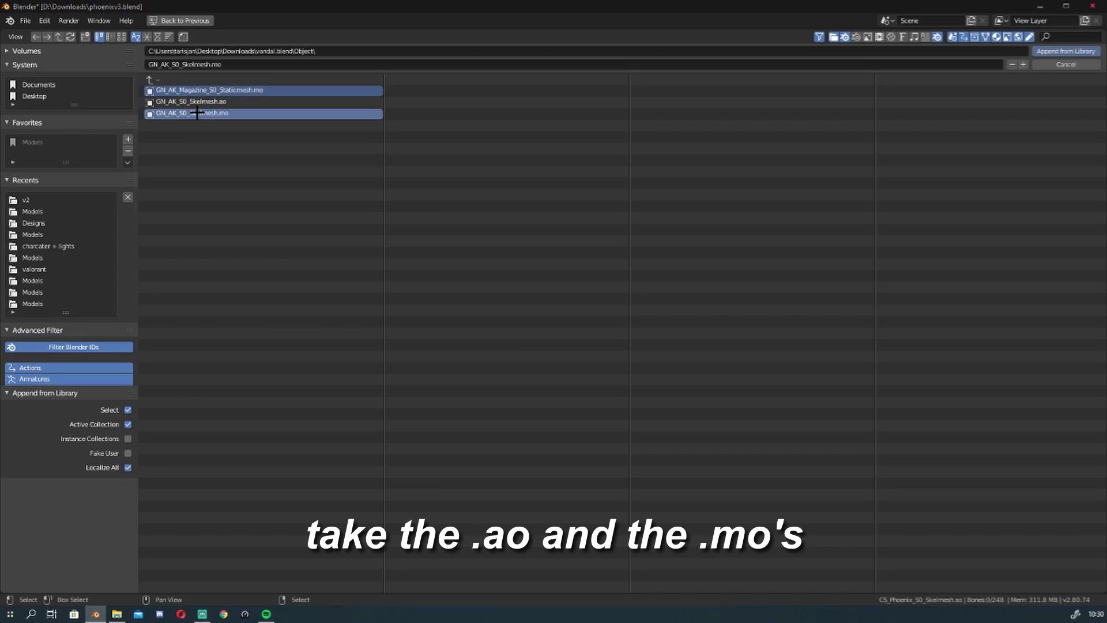
left_click(190, 101, "ctrl")
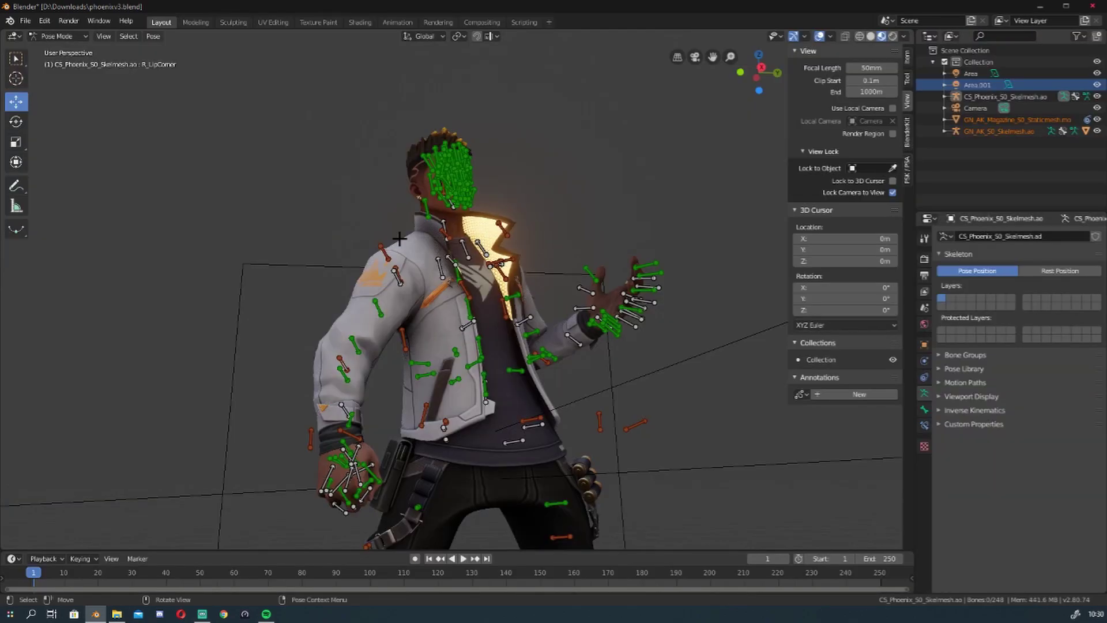
Switch to Object Mode, select the AK rifle armature at the feet, and activate Move
scroll(552, 257, "down", 5)
middle_click_drag(563, 285, 491, 312)
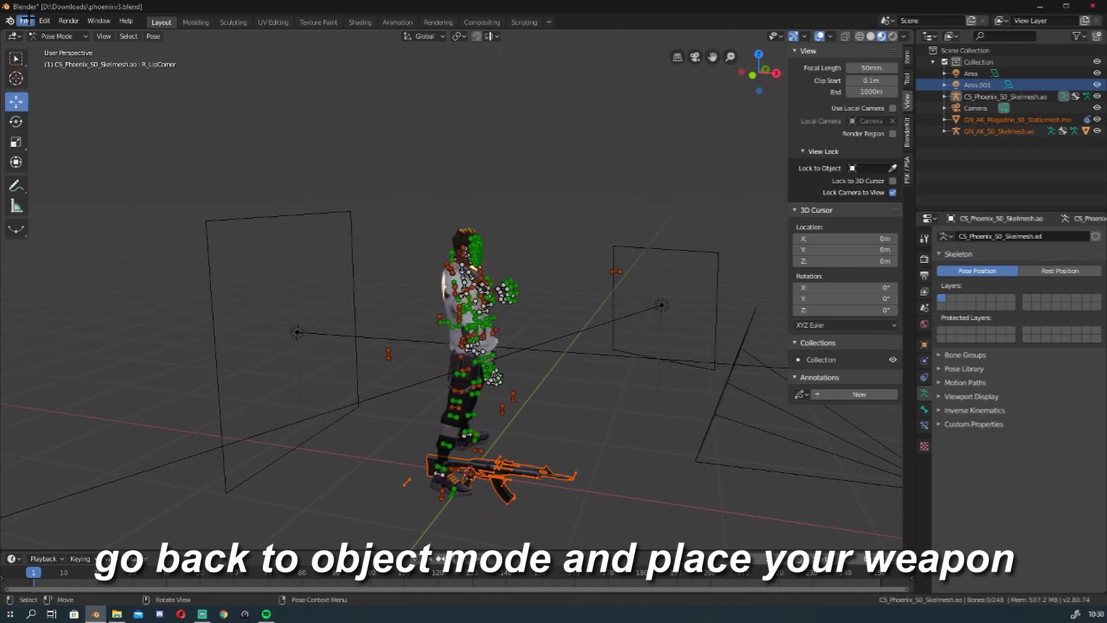
left_click(57, 35)
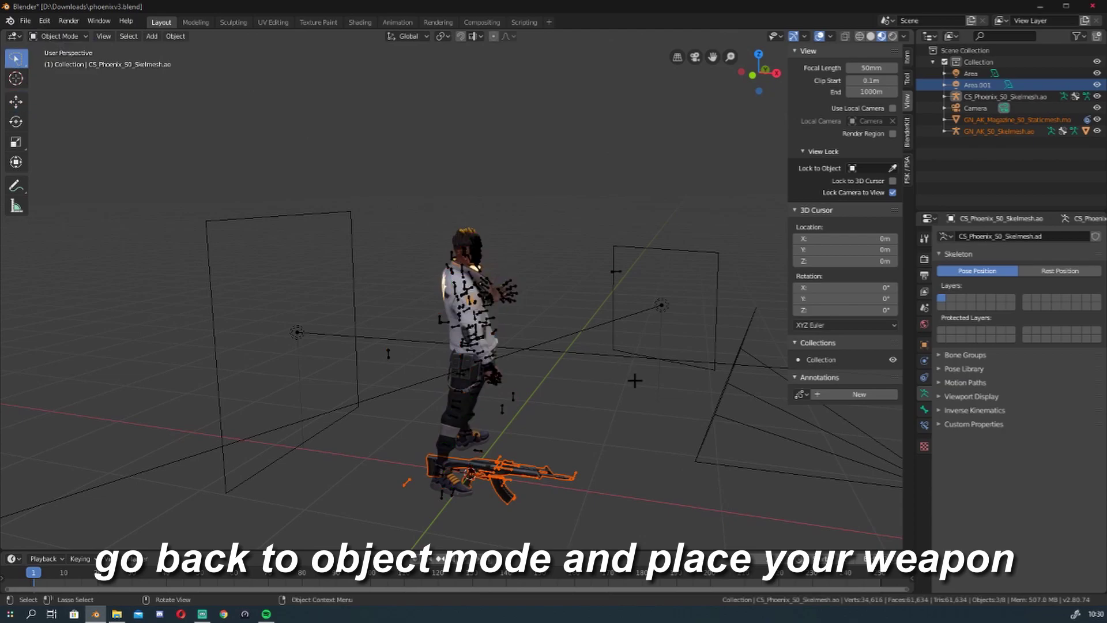
scroll(635, 380, "up", 3)
scroll(291, 357, "up", 2)
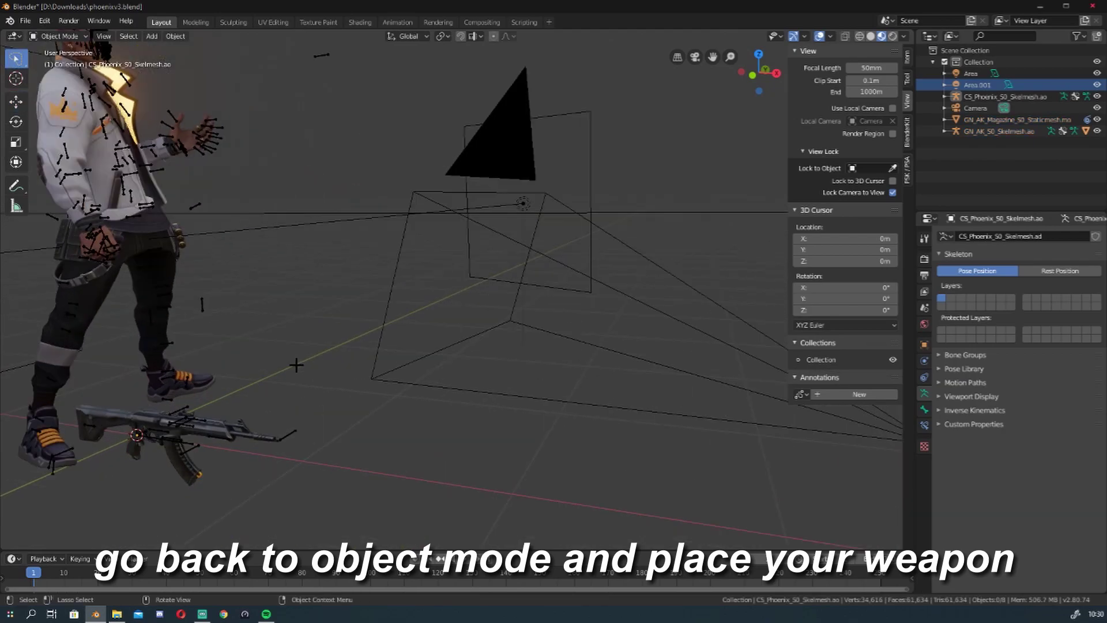
scroll(263, 395, "up", 2)
scroll(233, 407, "up", 2)
left_click(248, 394)
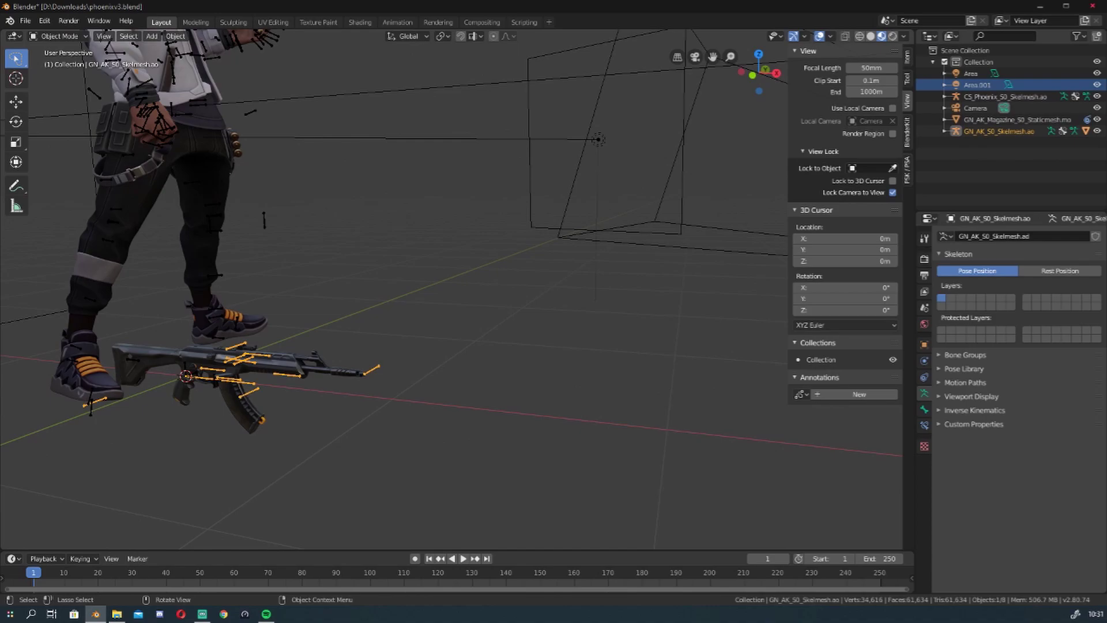
left_click(15, 101)
scroll(392, 288, "down", 2)
scroll(392, 288, "down", 1)
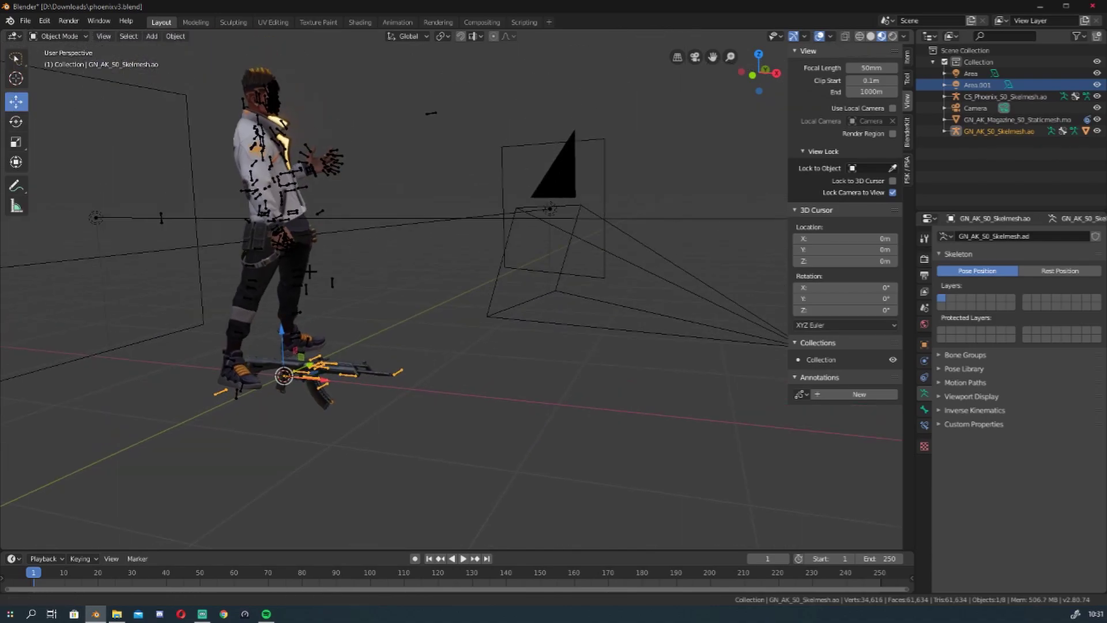
scroll(392, 288, "down", 1)
Move the rifle up from the feet into the character's right hand
left_click_drag(272, 437, 291, 208)
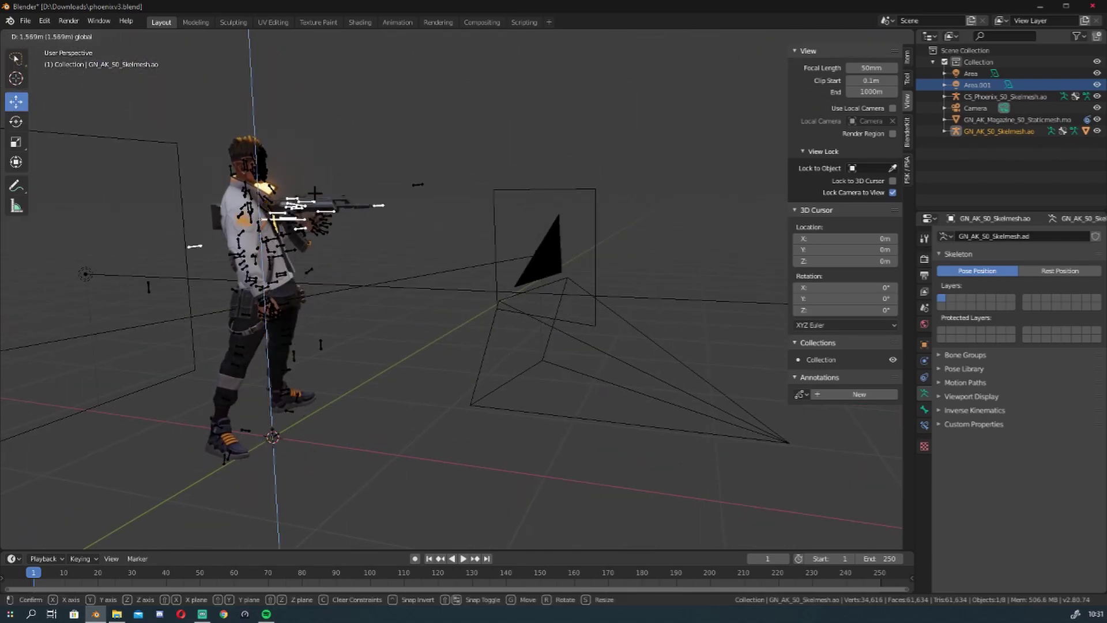
middle_click_drag(292, 207, 248, 173)
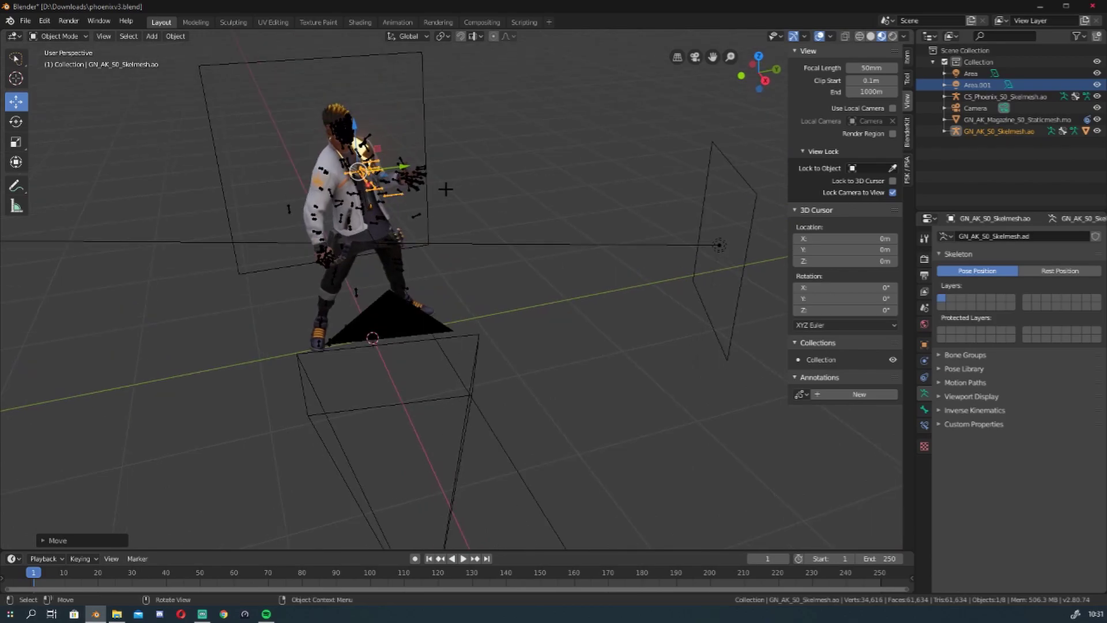
scroll(446, 189, "up", 2)
scroll(446, 188, "up", 3)
middle_click_drag(326, 199, 383, 280, "shift")
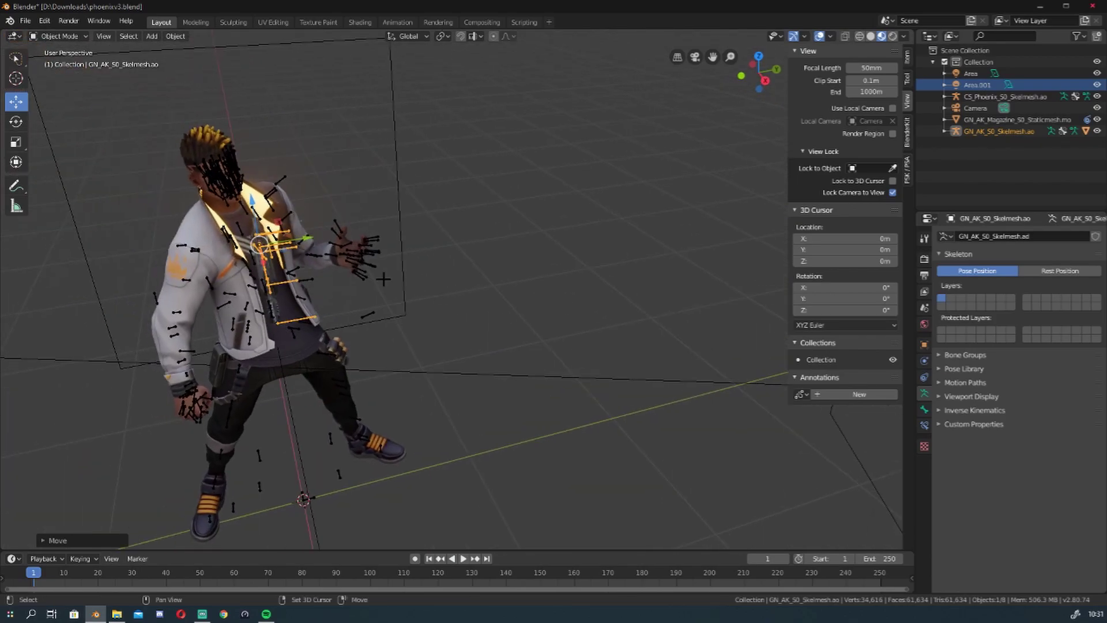
left_click_drag(309, 236, 420, 237)
scroll(460, 257, "up", 1)
scroll(459, 257, "up", 1)
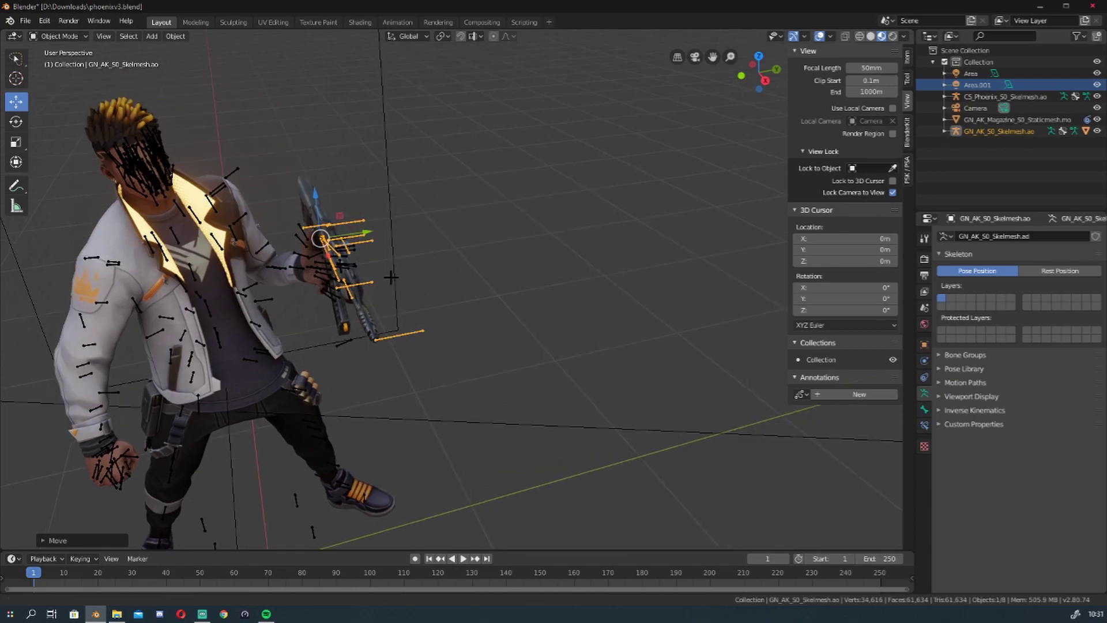
scroll(460, 257, "up", 2)
scroll(271, 301, "up", 2)
scroll(272, 302, "up", 2)
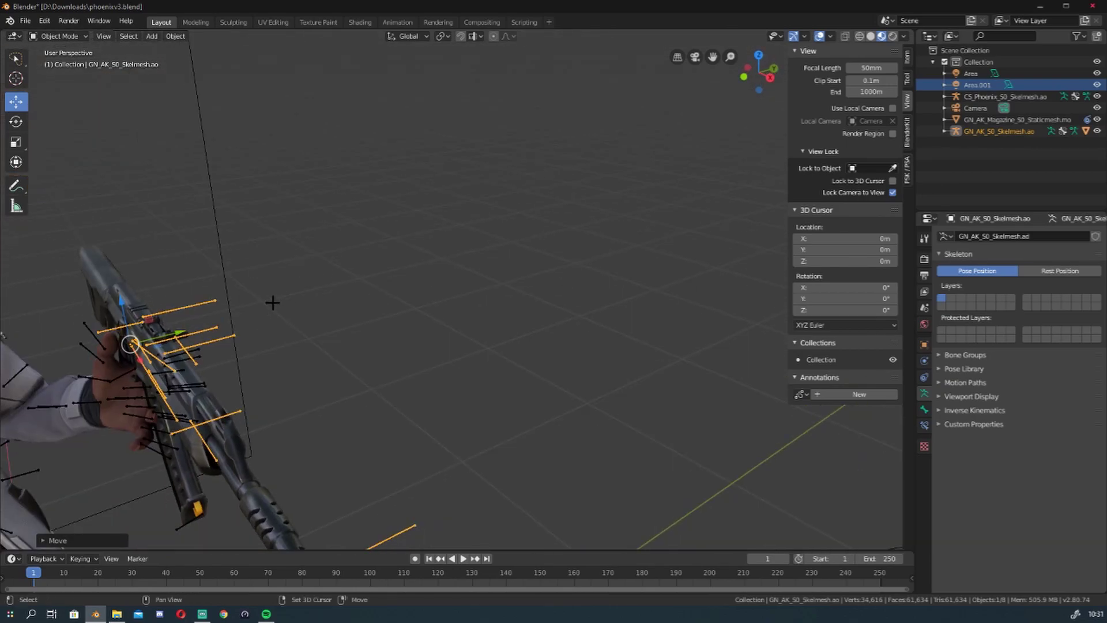
middle_click_drag(271, 301, 488, 151, "shift")
Rotate the rifle level in the hand and shift it down-left against the body
left_click(15, 121)
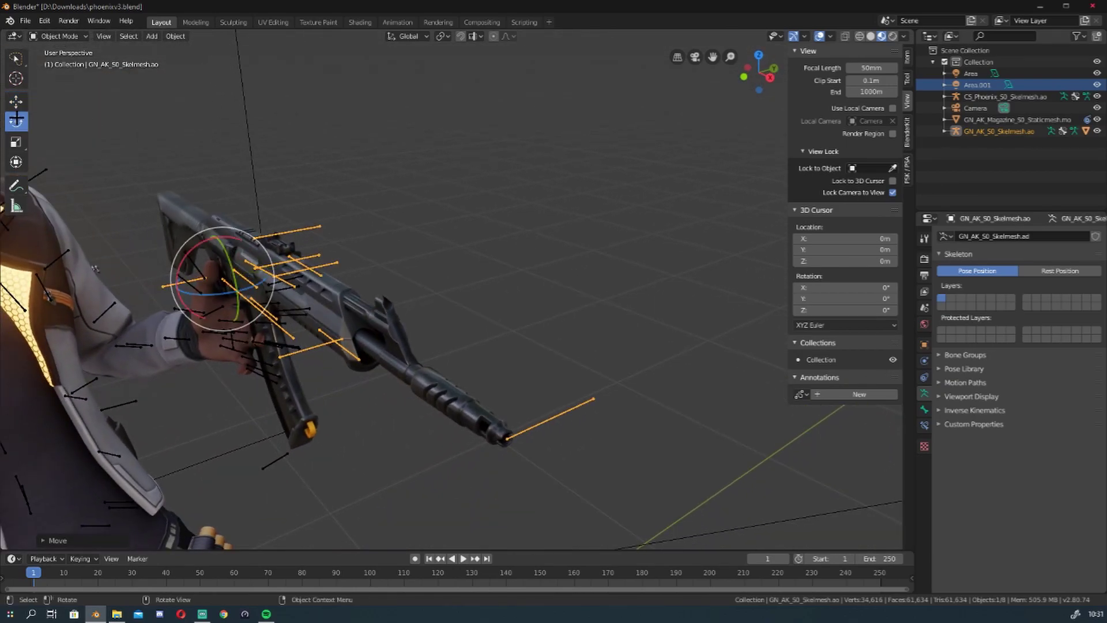
mouse_move(256, 288)
left_mouse_down()
mouse_move(260, 262)
mouse_move(217, 310)
mouse_move(424, 233)
left_mouse_up()
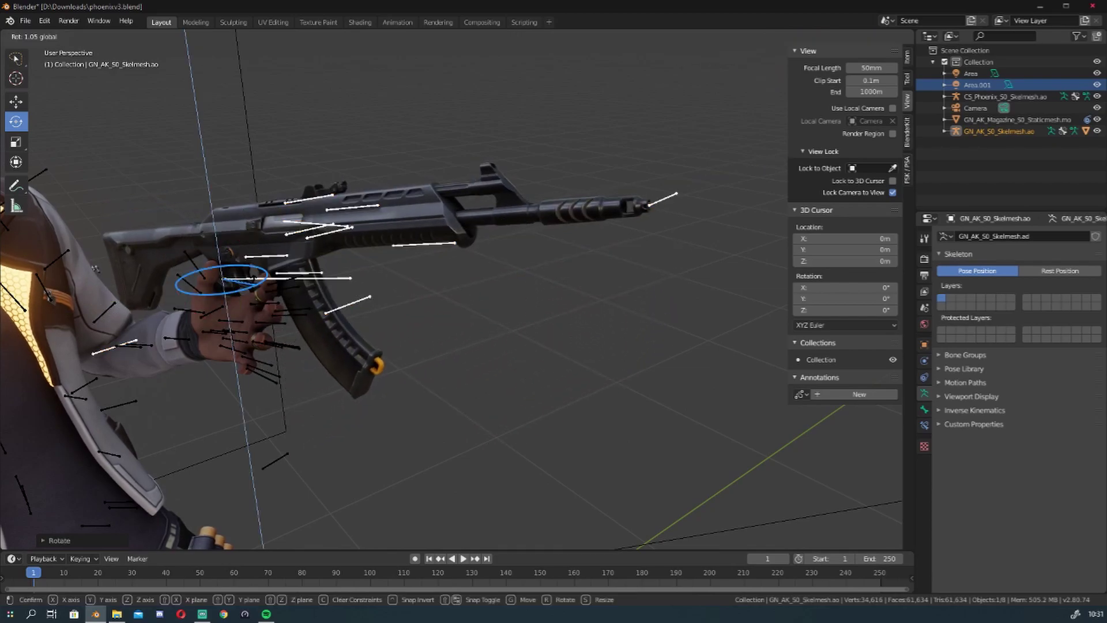
middle_click_drag(424, 234, 42, 129)
left_click(16, 102)
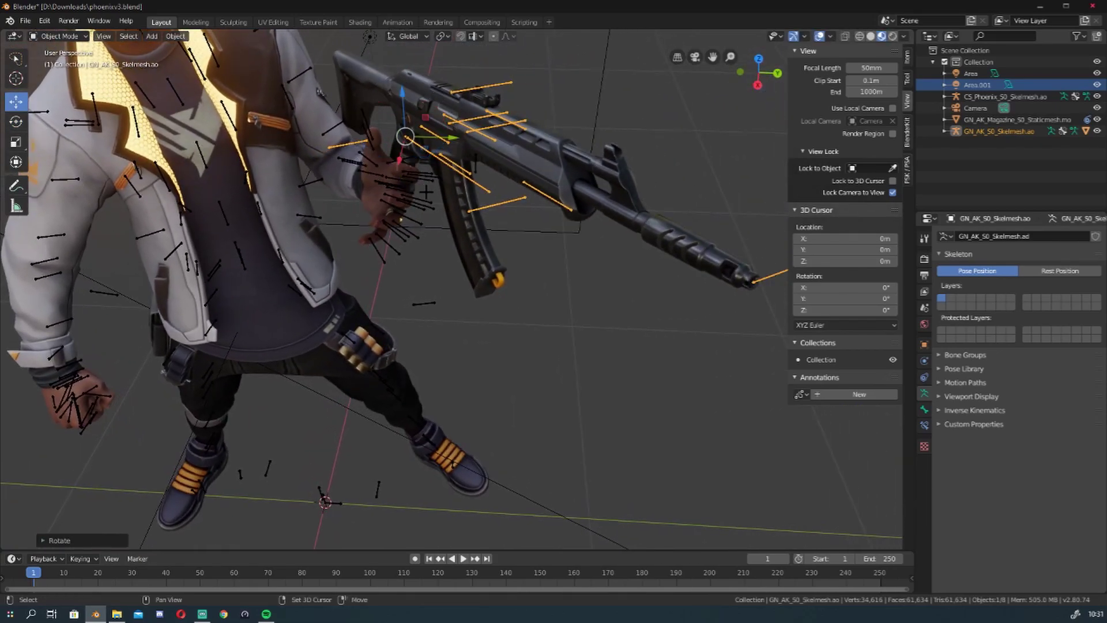
middle_click_drag(426, 192, 253, 347, "shift")
left_click_drag(332, 203, 310, 261)
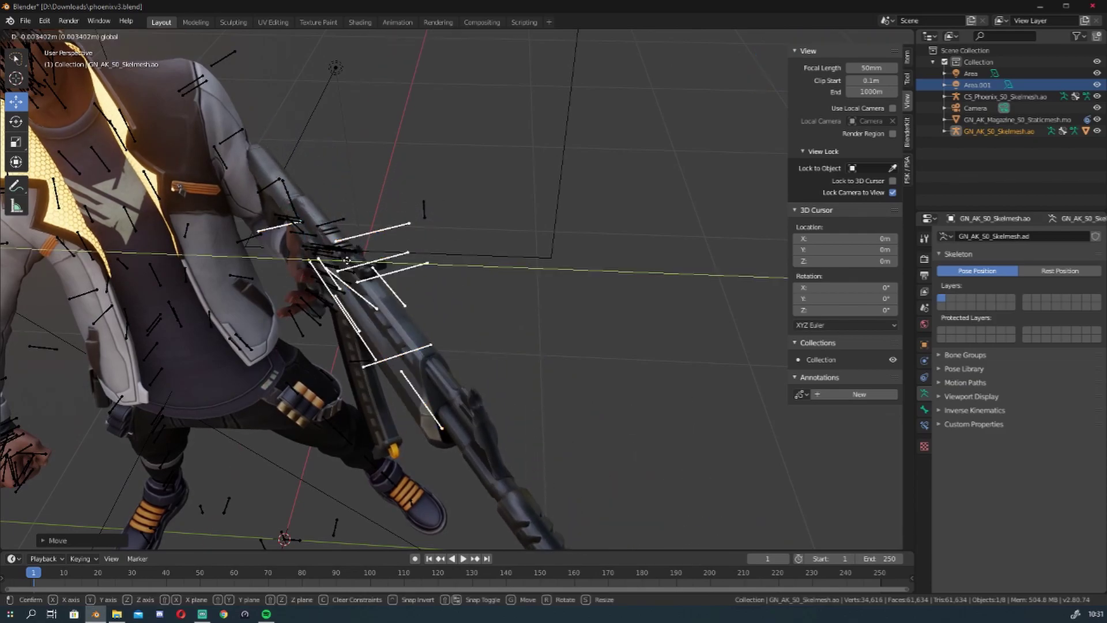
scroll(433, 210, "up", 5)
mouse_move(432, 210)
middle_mouse_down()
mouse_move(420, 224)
mouse_move(488, 613)
middle_mouse_up()
scroll(420, 224, "up", 4)
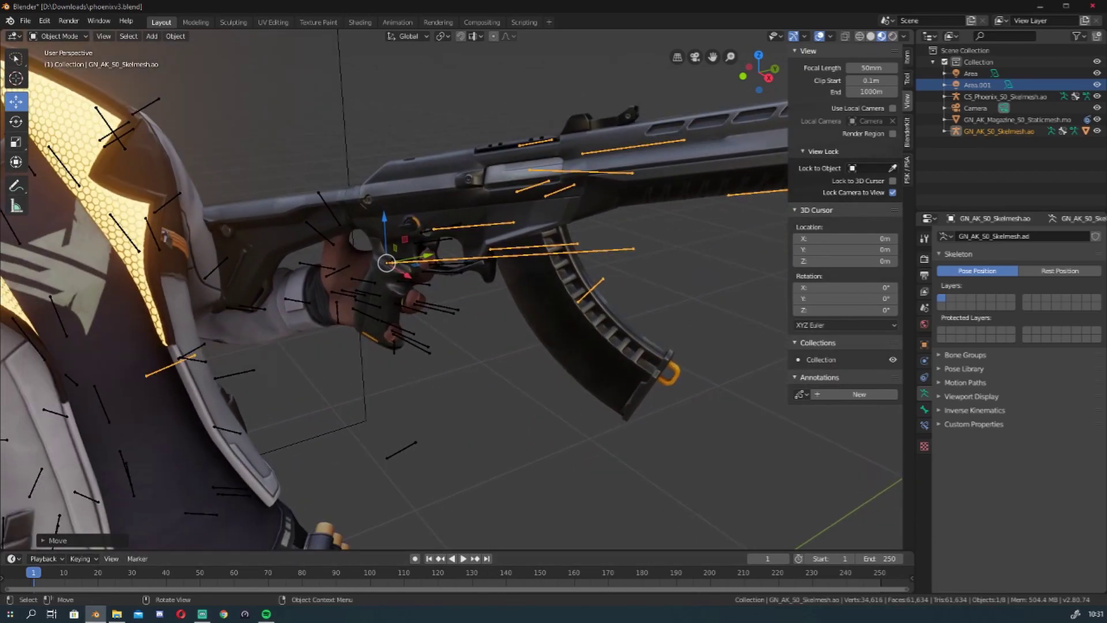
scroll(441, 284, "up", 3)
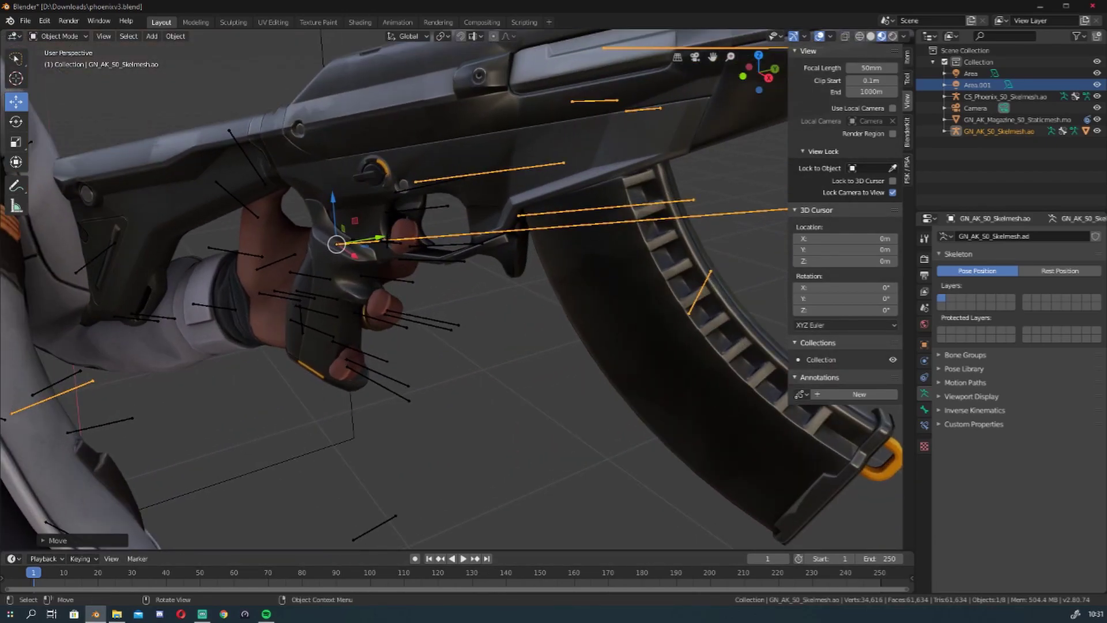
Nudge the rifle along Y with G so the hand grips it naturally
key("g")
key("y")
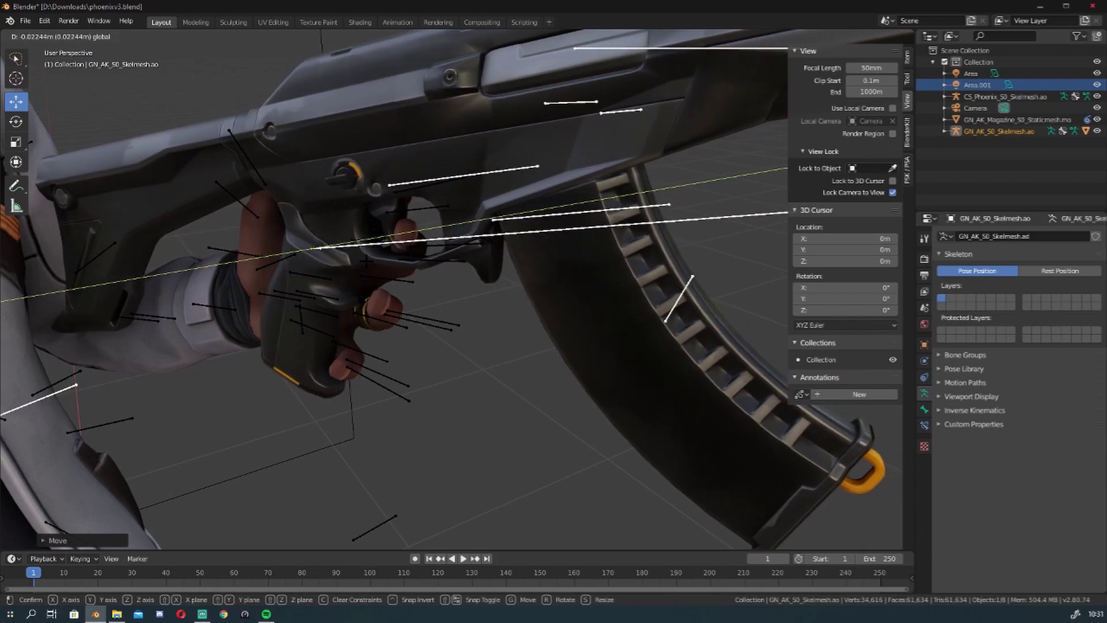
key("Return")
mouse_move(450, 288)
middle_mouse_down()
mouse_move(450, 305)
mouse_move(462, 293)
middle_mouse_up()
scroll(465, 290, "down", 3)
scroll(462, 293, "down", 5)
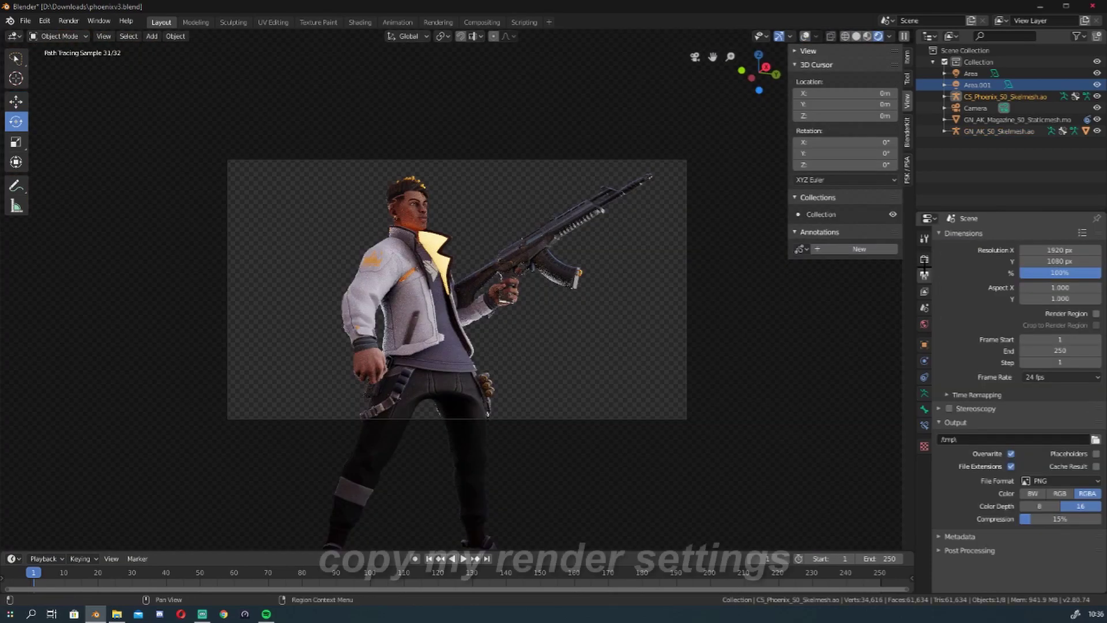
Check the Film settings in Render Properties
left_click(925, 259)
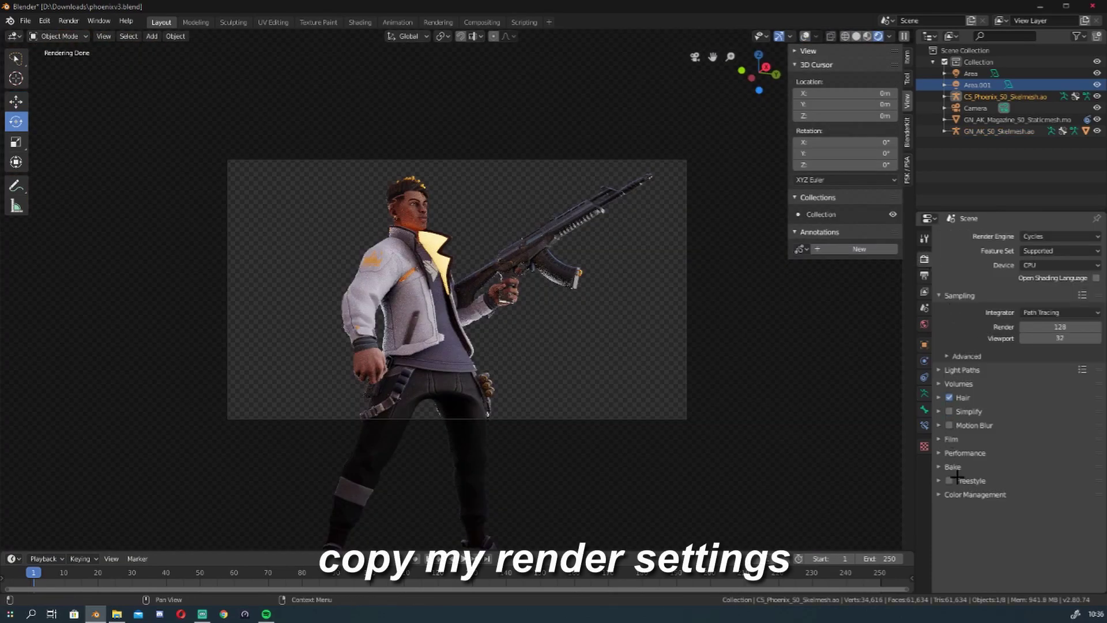
left_click(954, 441)
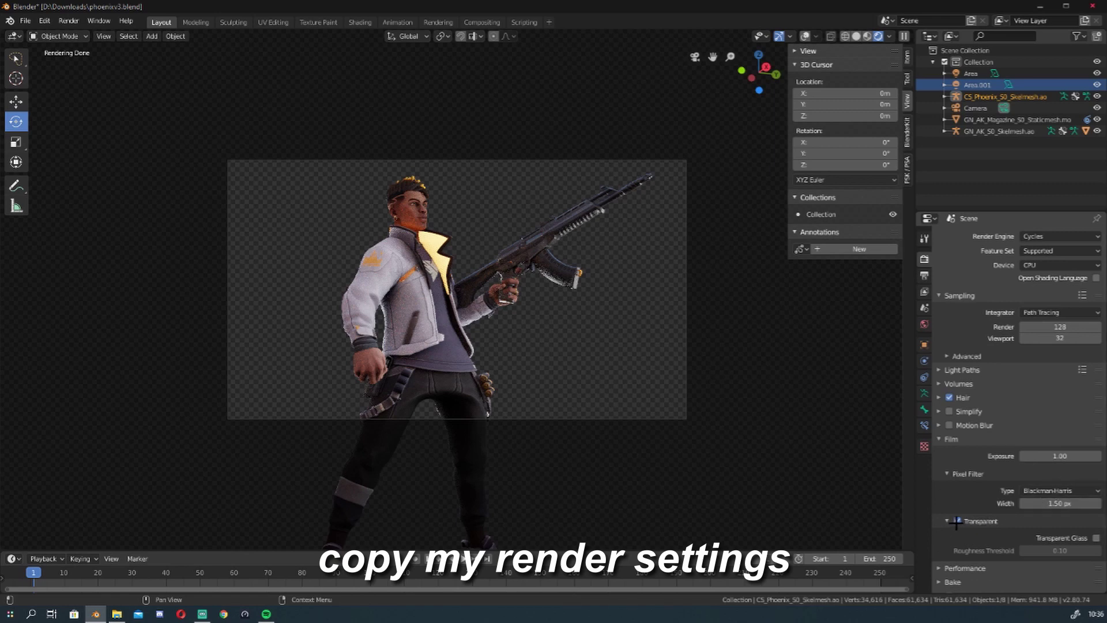
left_click(949, 442)
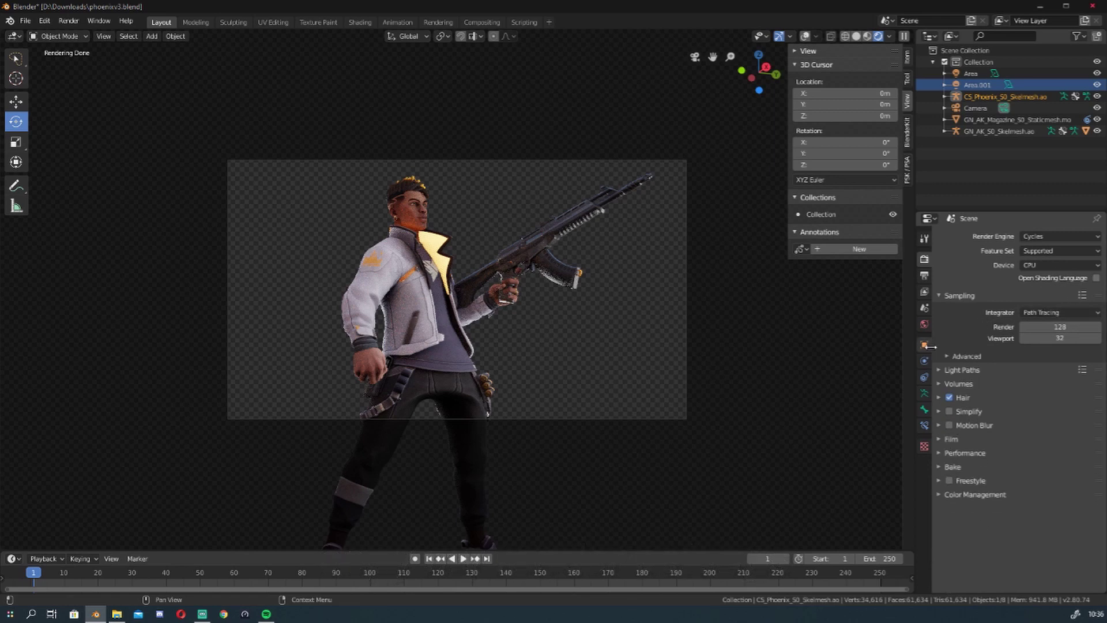
Enable view layer Denoising with Strength 0.75
left_click(924, 292)
scroll(986, 353, "down", 5)
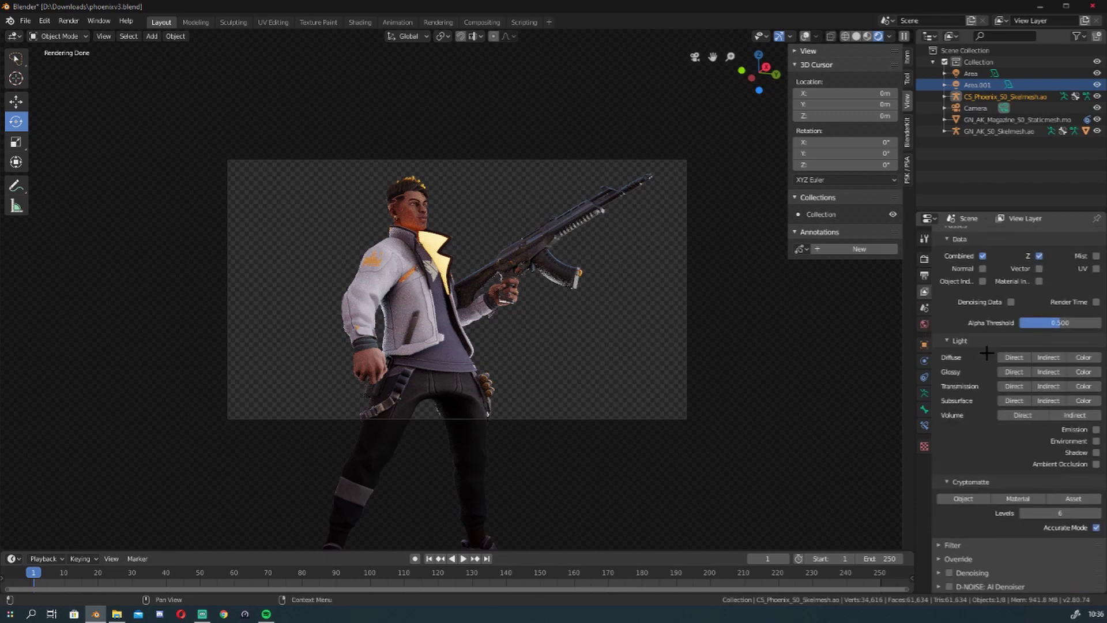
left_click(948, 572)
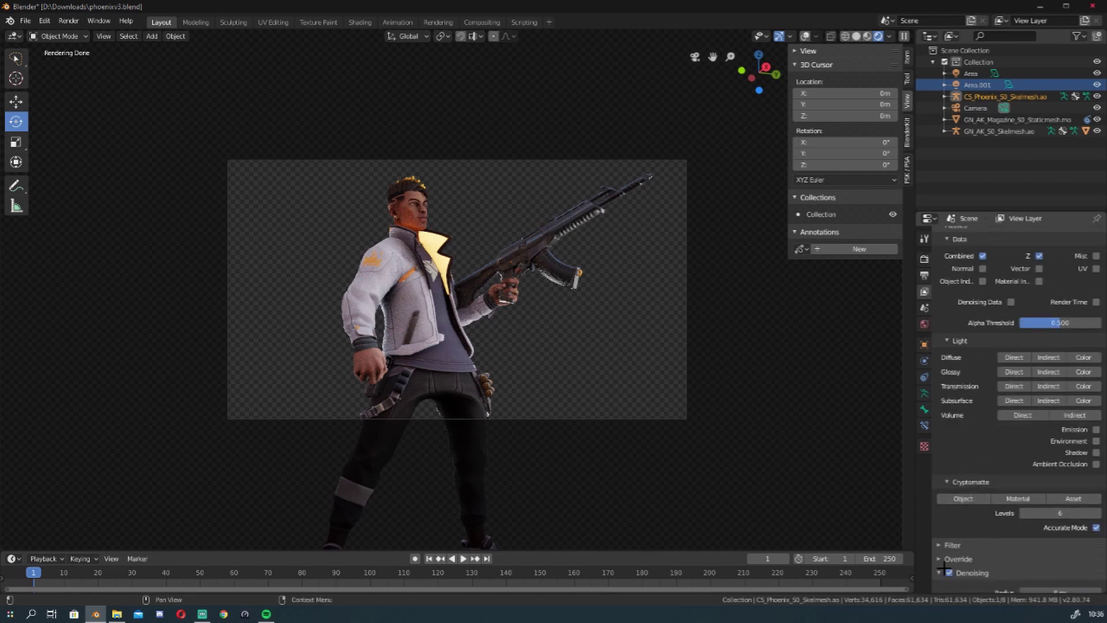
scroll(968, 497, "down", 5)
left_click(1061, 496)
type("0.75")
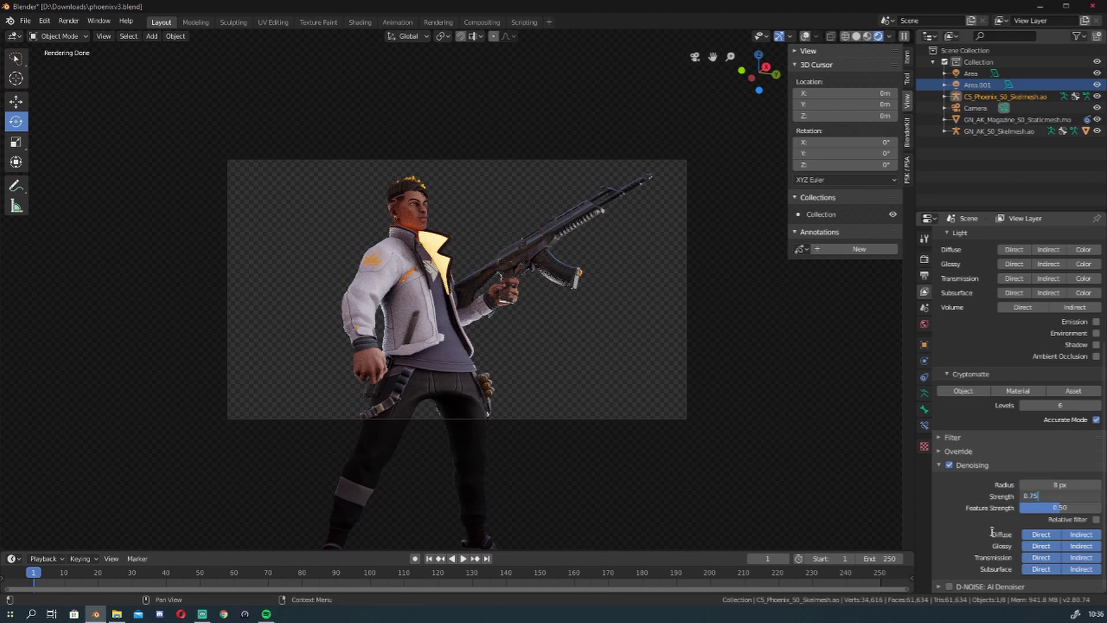
key("Return")
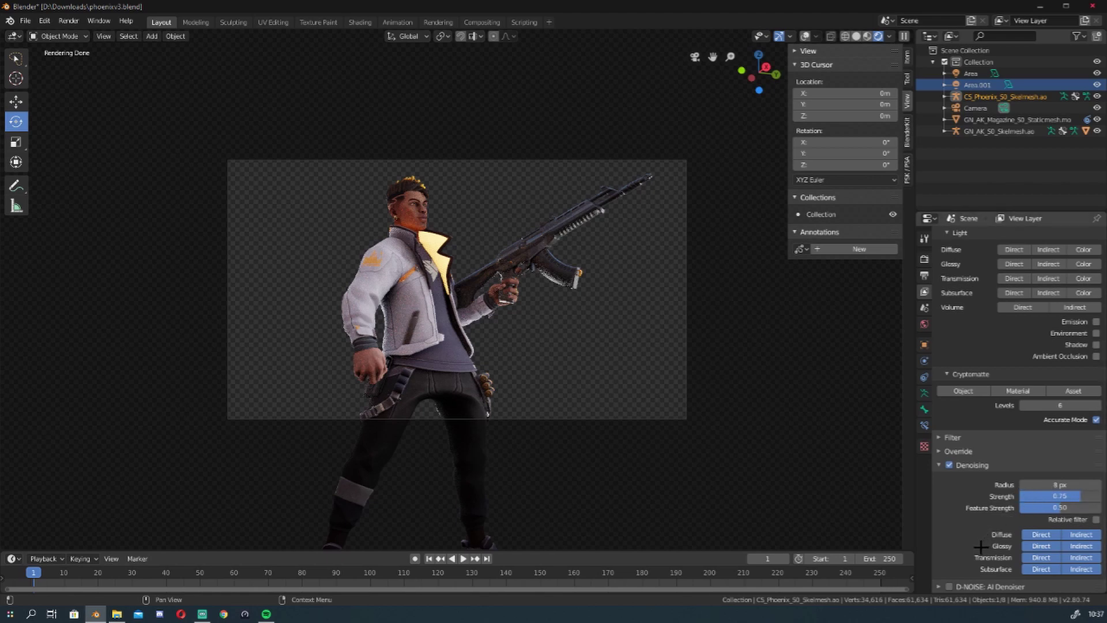
scroll(942, 465, "up", 5)
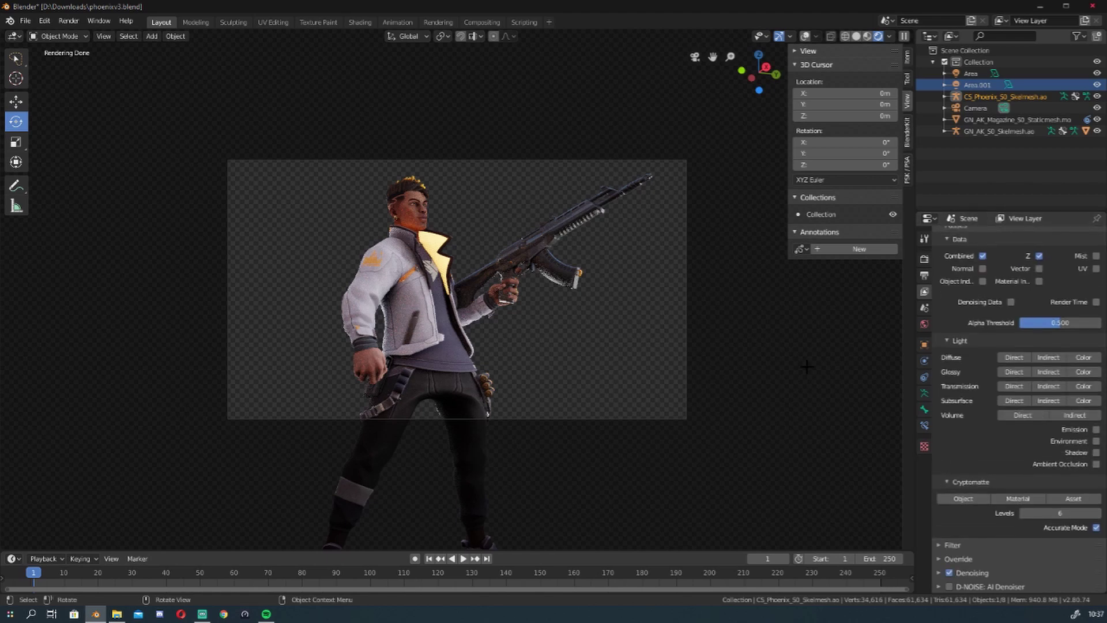
Render the camera view and save it to the Desktop as render.png
left_click(74, 33)
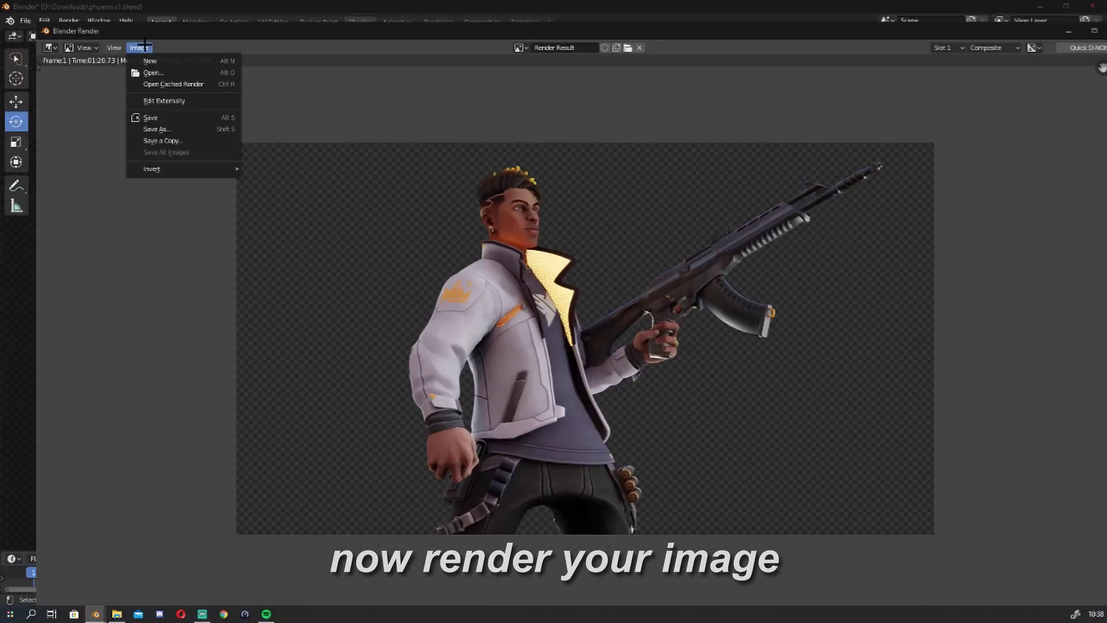
mouse_move(140, 48)
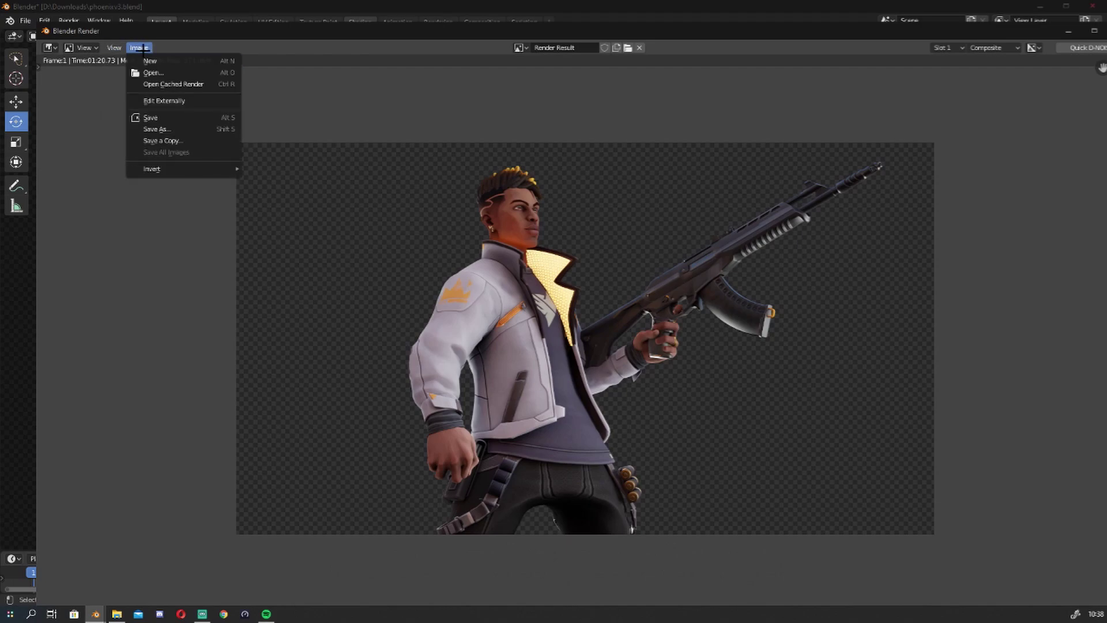
left_click(139, 128)
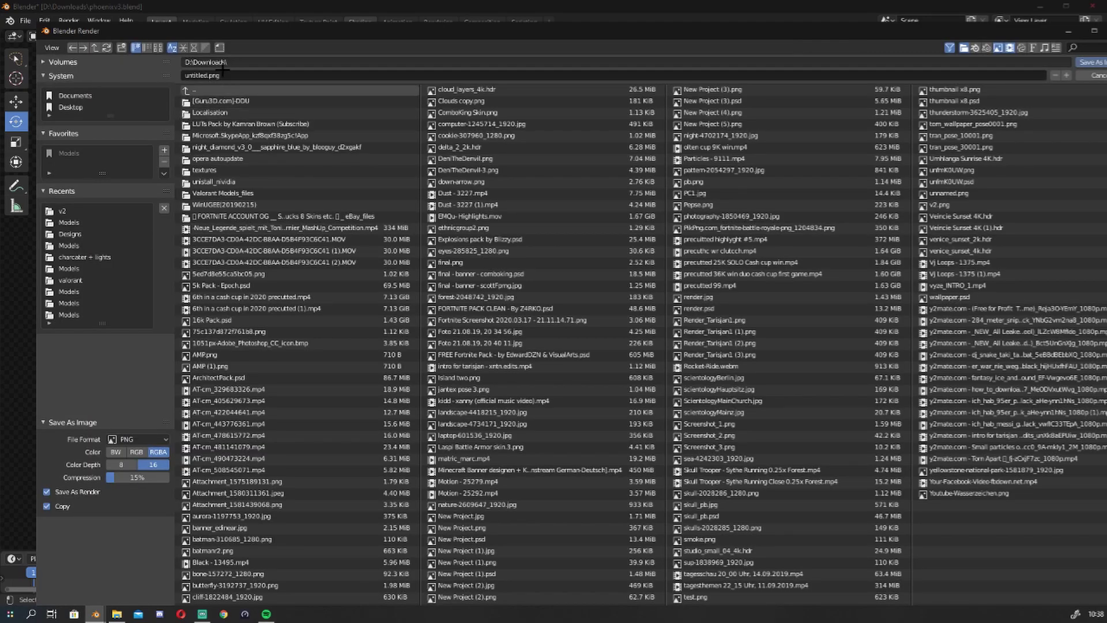
left_click(62, 107)
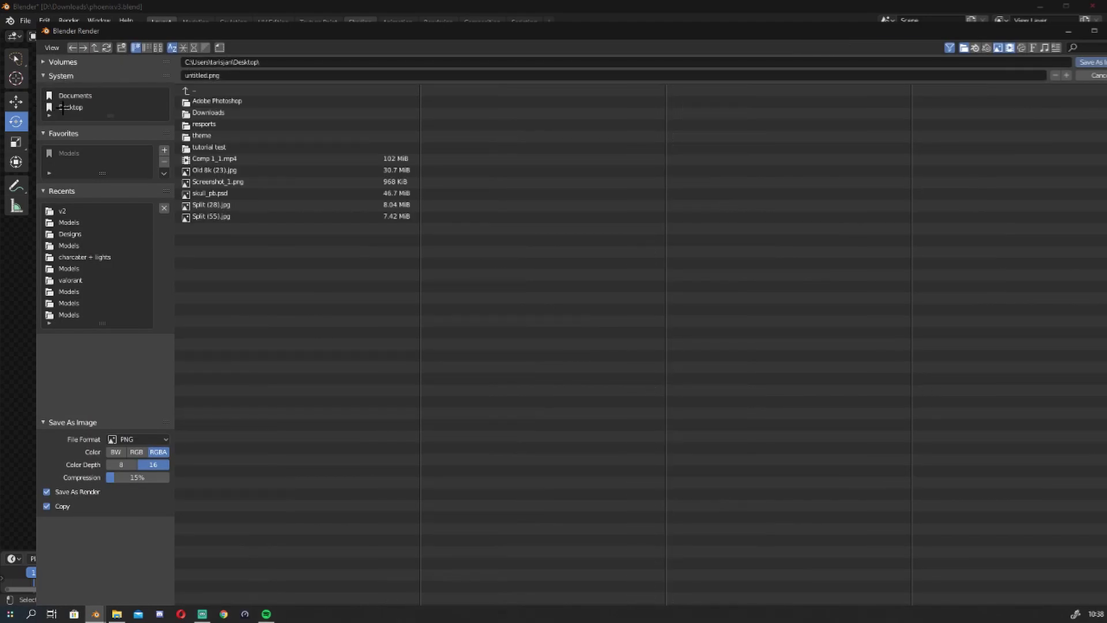
left_click(213, 76)
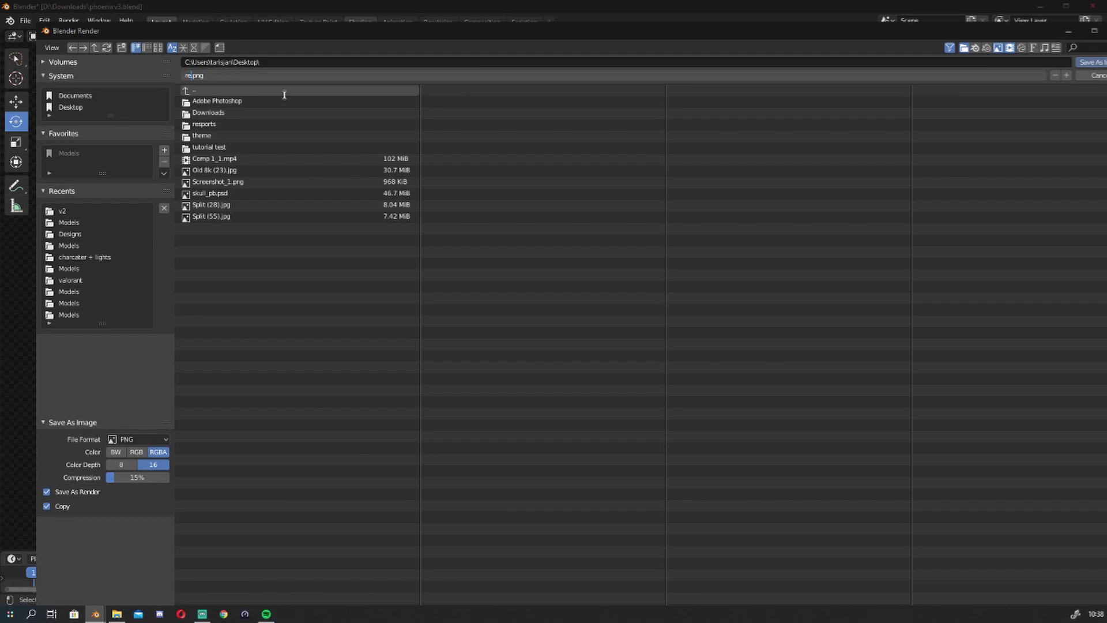
type("nder")
left_click(1089, 62)
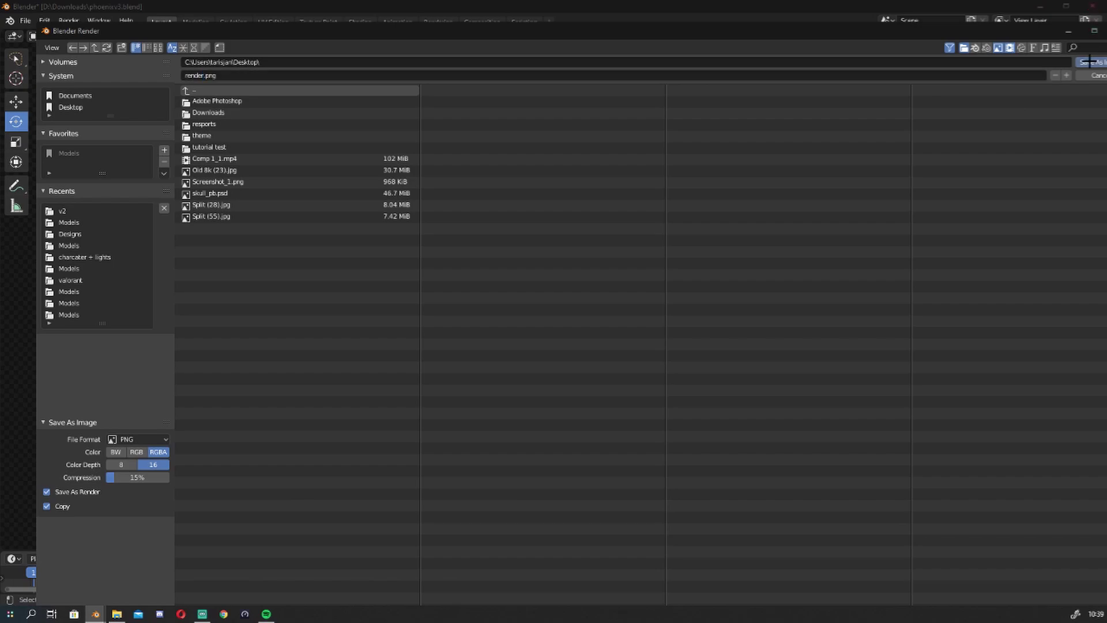
left_click(1089, 62)
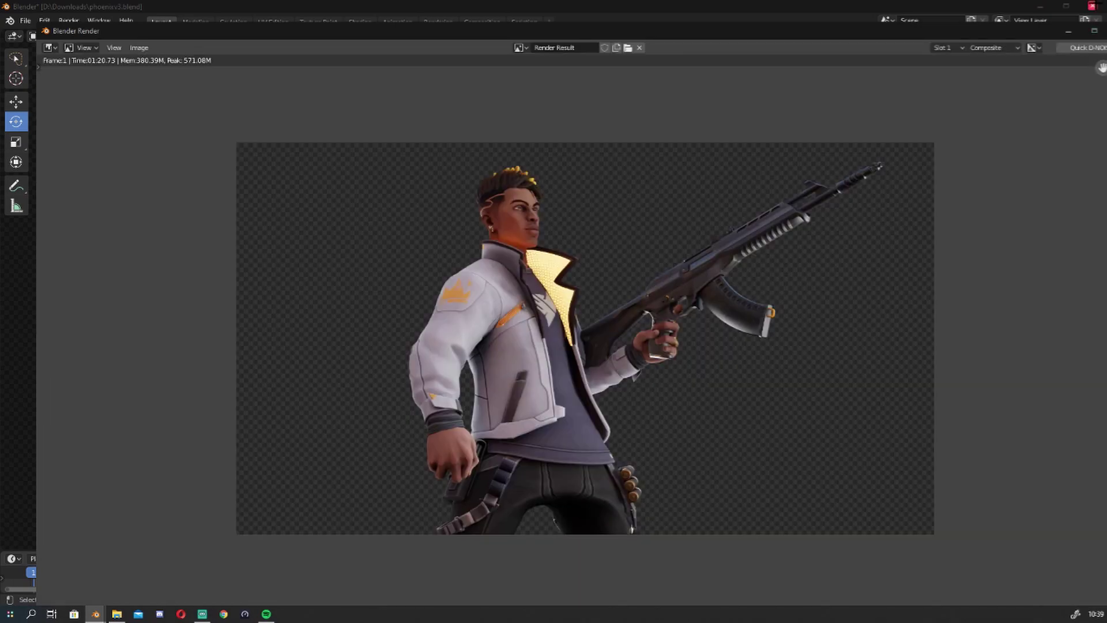
Close the render window, minimise Blender, and close the Explorer folder
key("Escape")
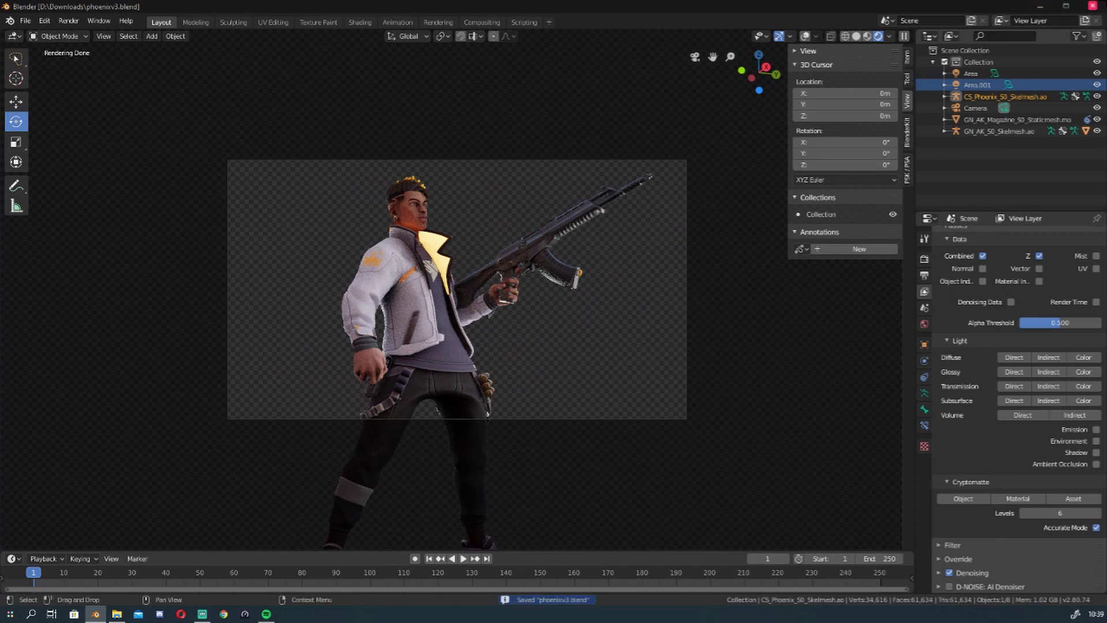
left_click(1093, 6)
left_click(813, 277)
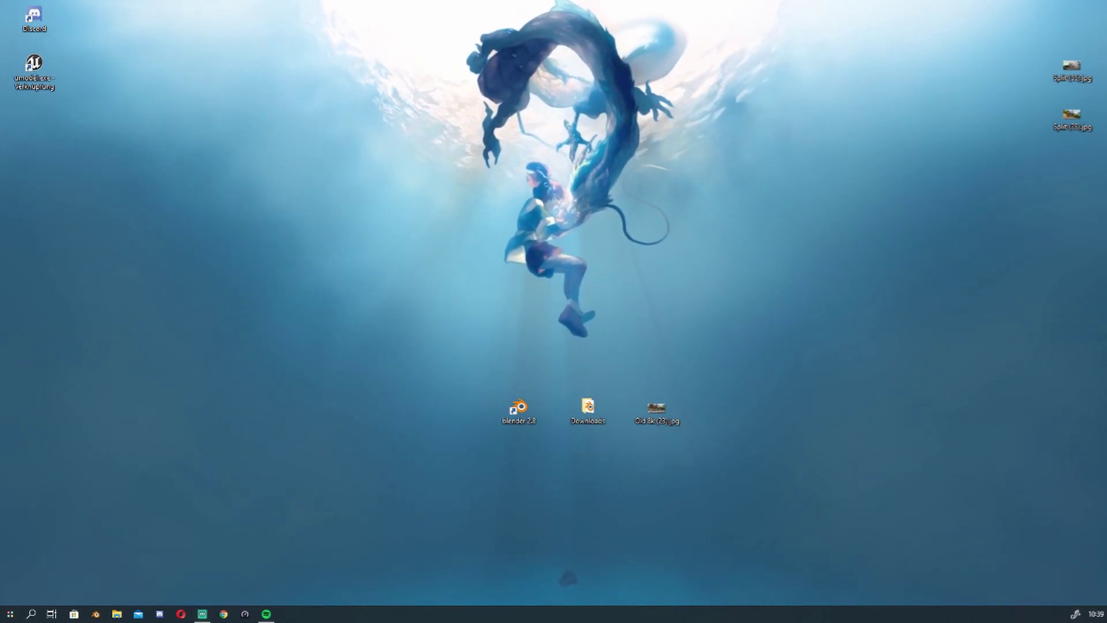
double_click(445, 208)
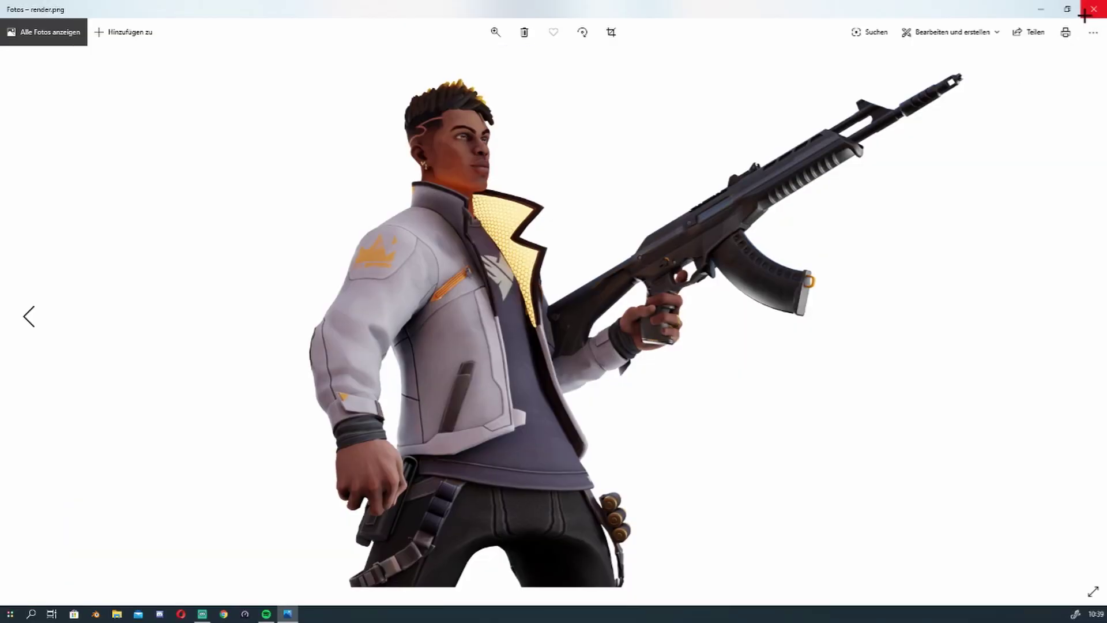
left_click(1098, 7)
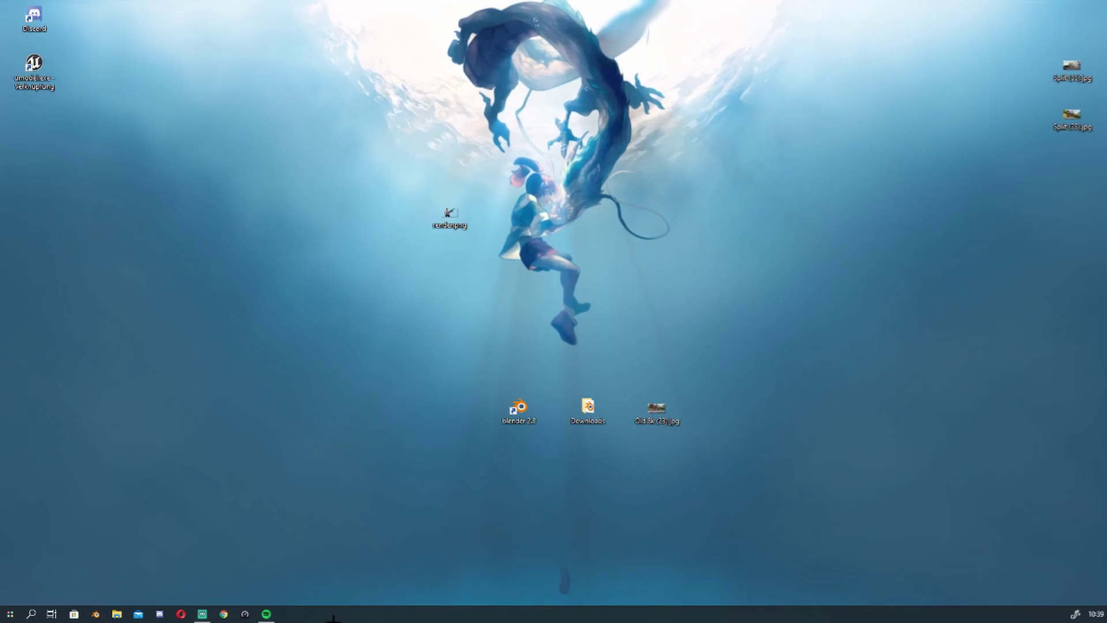
Load photopea.com in Chrome and shrink the window to reveal the desktop
left_click(222, 613)
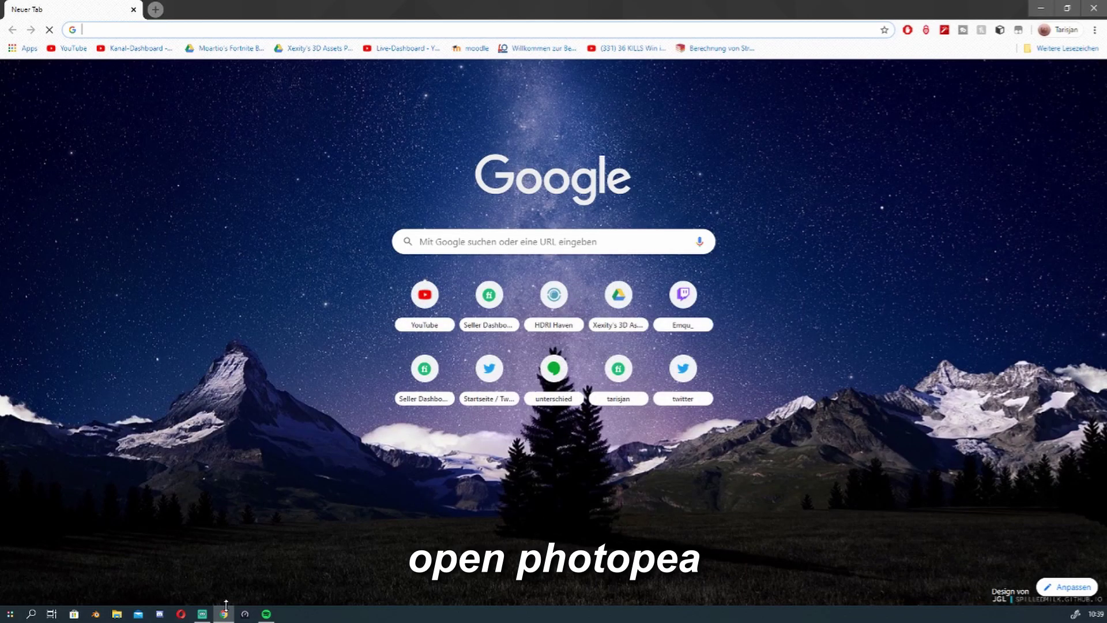
type("photopea")
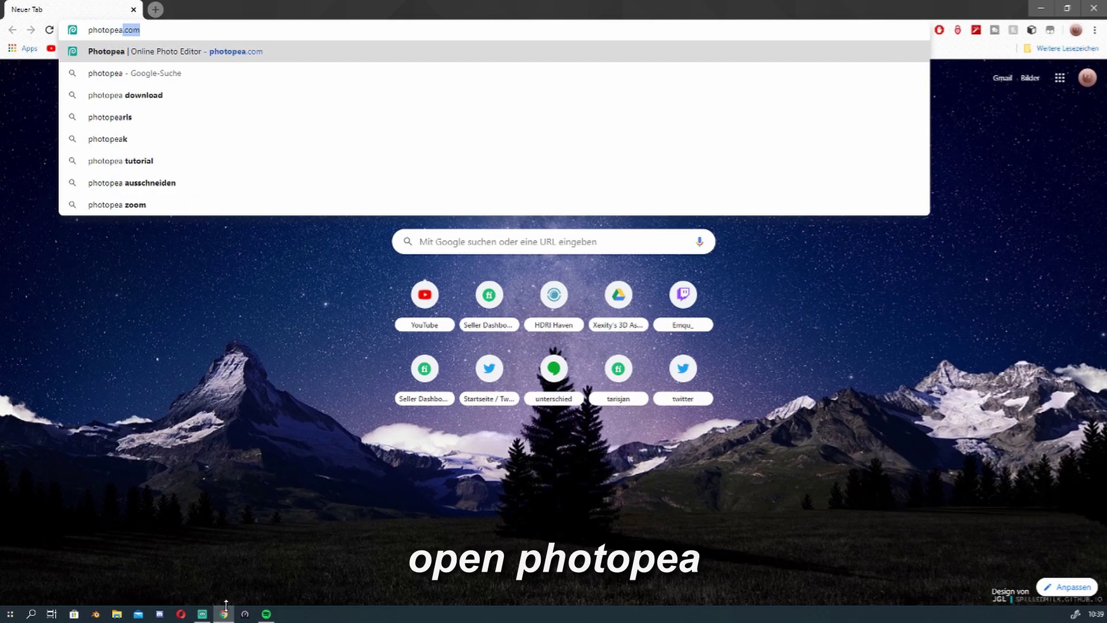
type(".com")
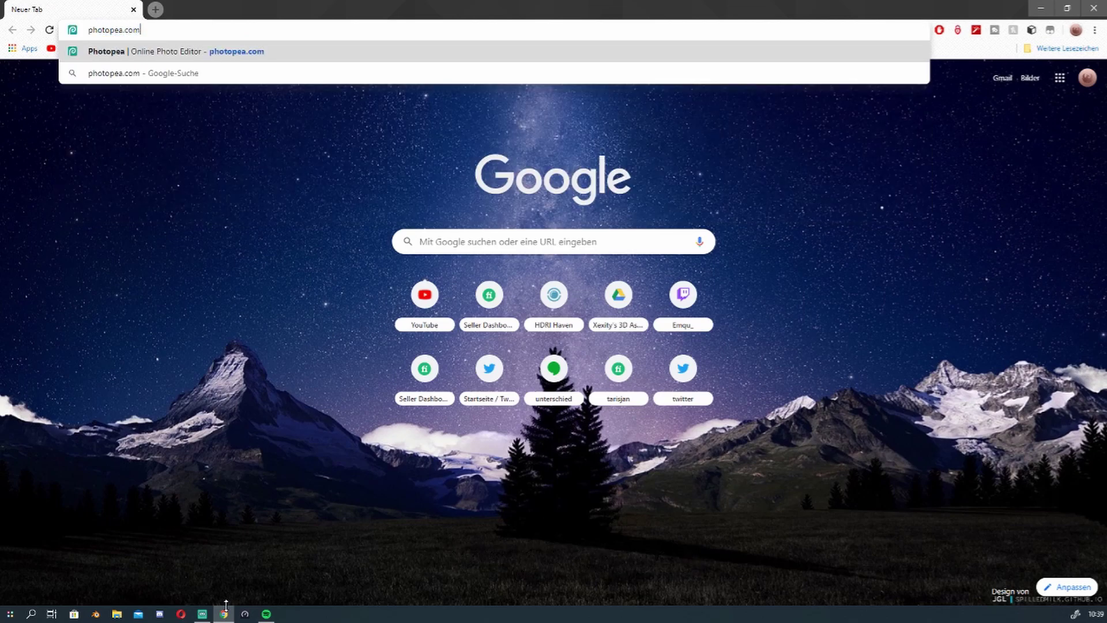
key("Return")
key("super+Down")
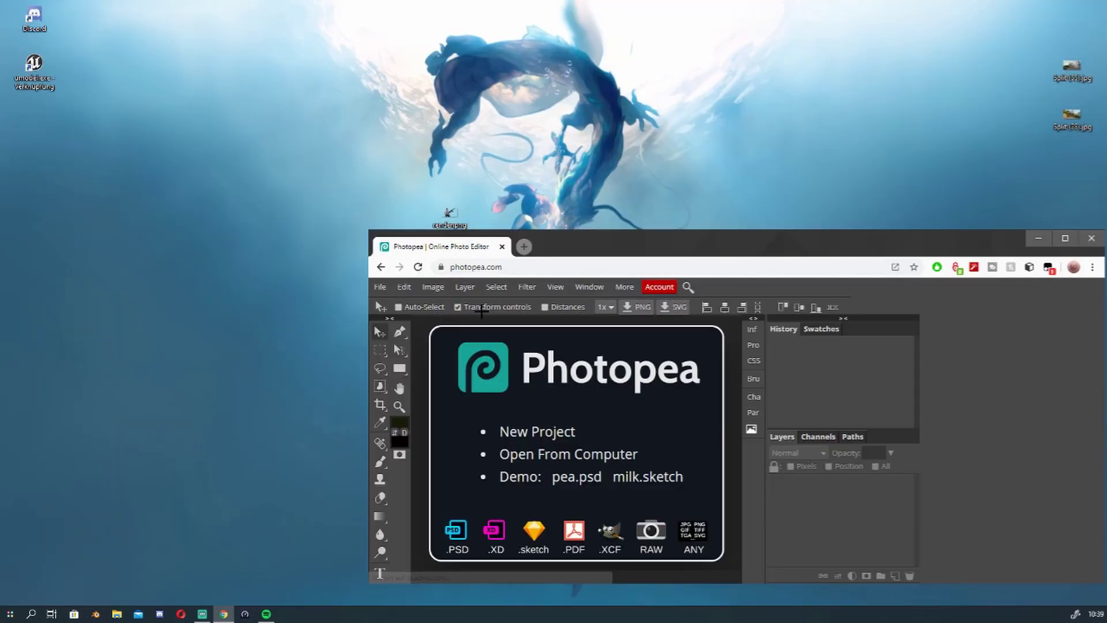
Open render.png, place the Split map image, and move its layer below the agent
left_click_drag(449, 213, 610, 415)
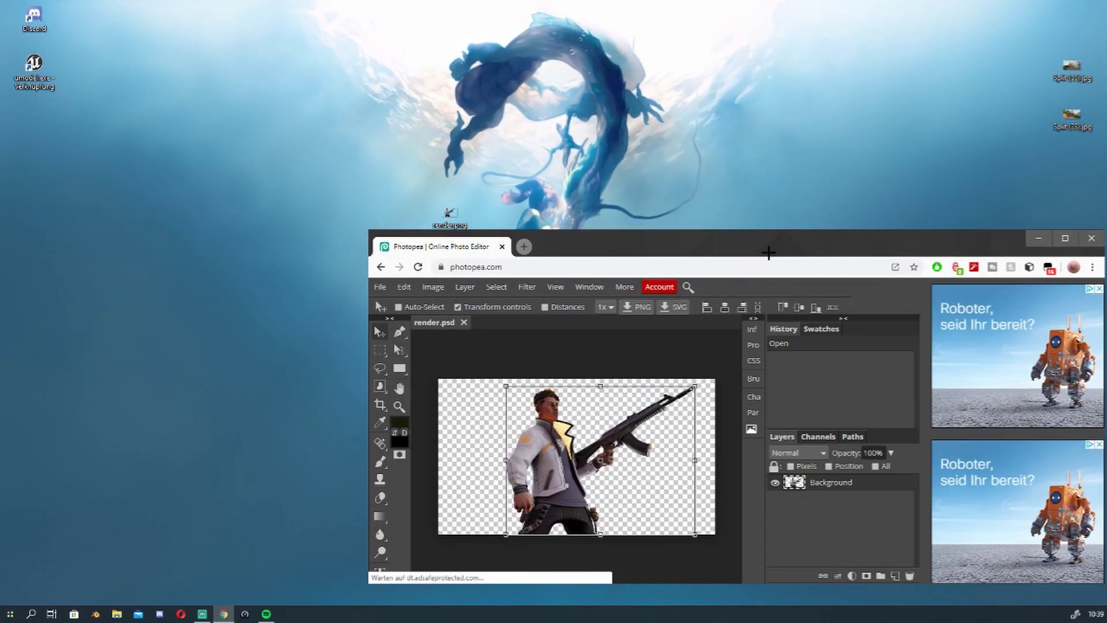
left_click_drag(767, 246, 665, 232)
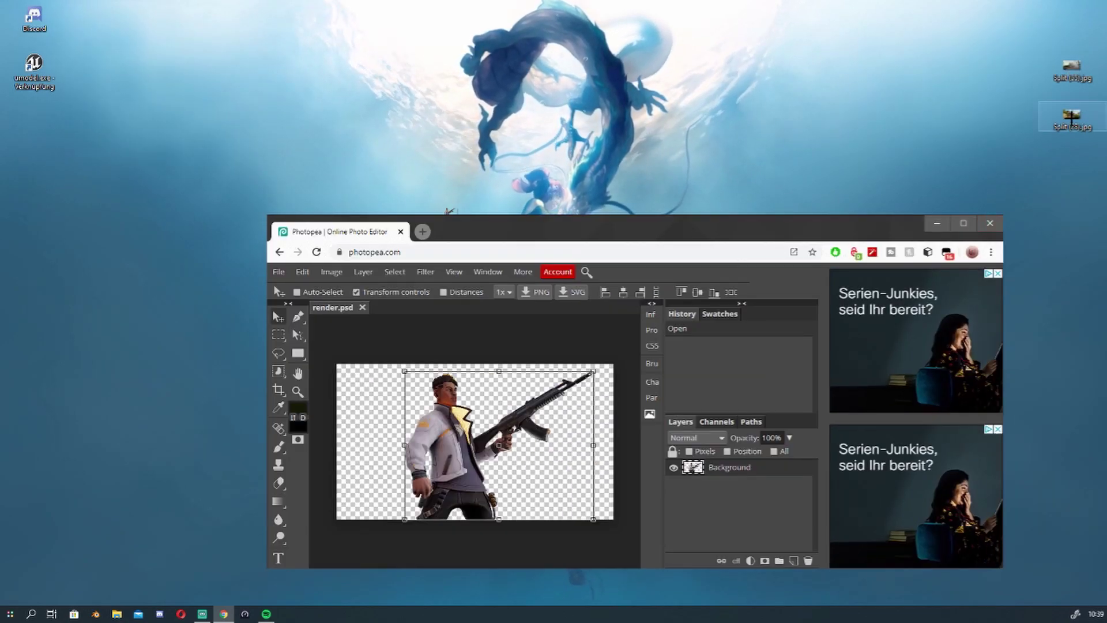
left_click_drag(1076, 75, 582, 362)
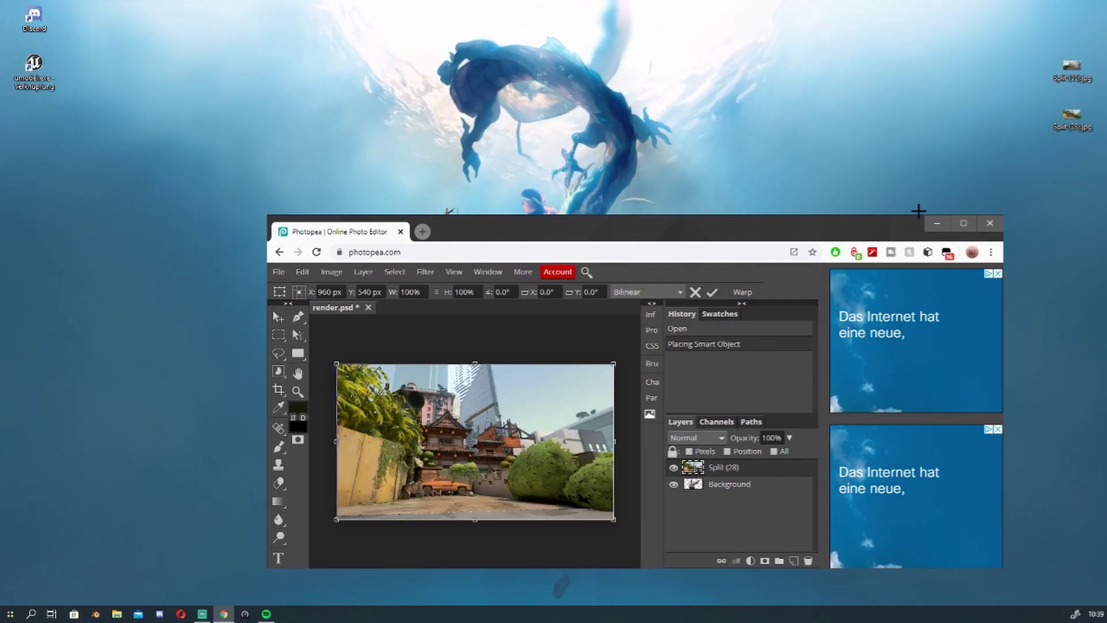
key("super+Up")
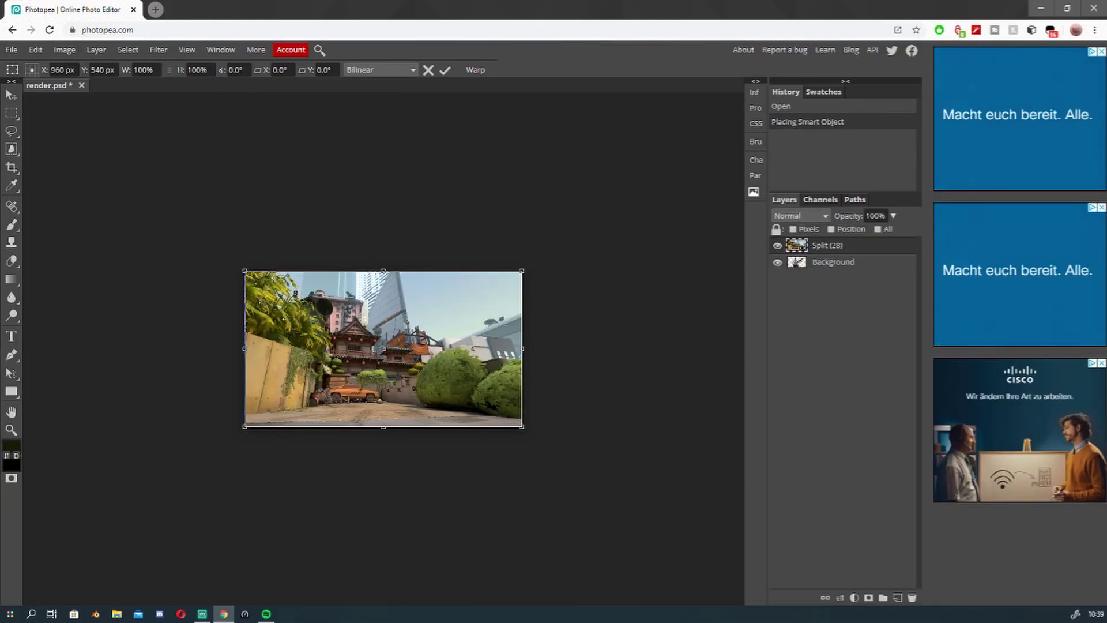
key("Return")
left_click_drag(819, 246, 795, 275)
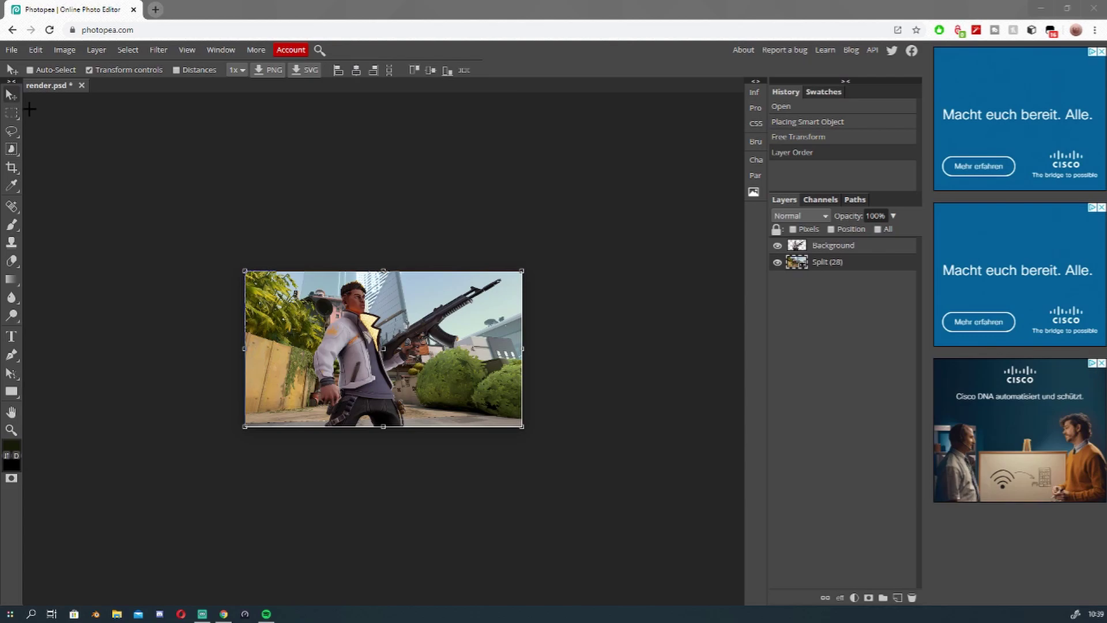
Zoom the canvas in on the composite, then return to the Move tool
key("m")
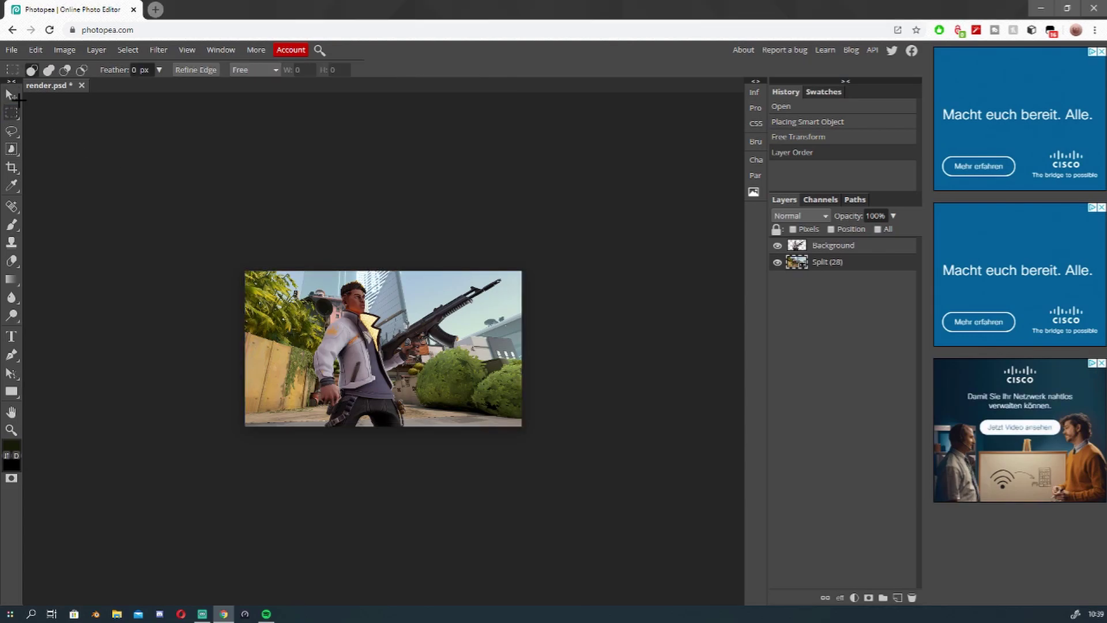
left_click(10, 94)
left_click(12, 428)
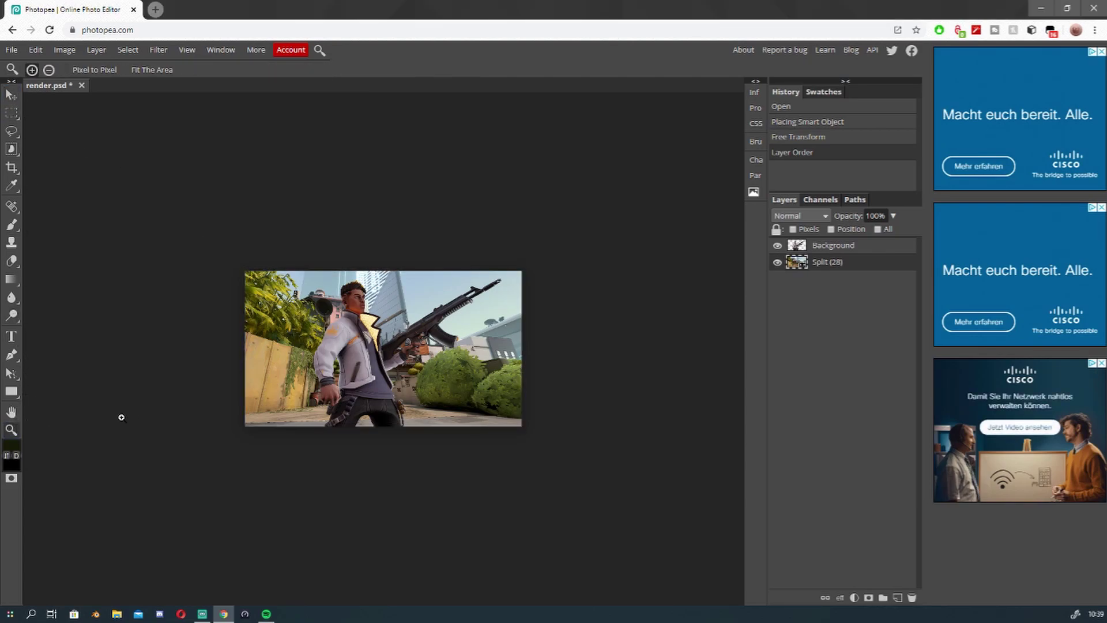
left_click(333, 386)
left_click(361, 375)
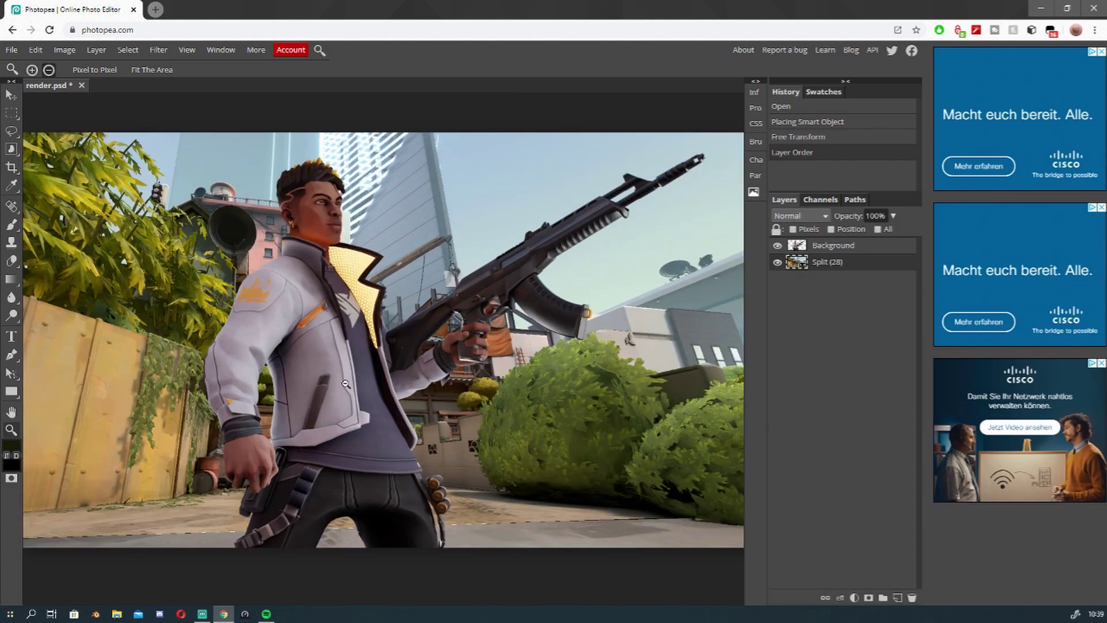
left_click(345, 383, "alt")
left_click(344, 385)
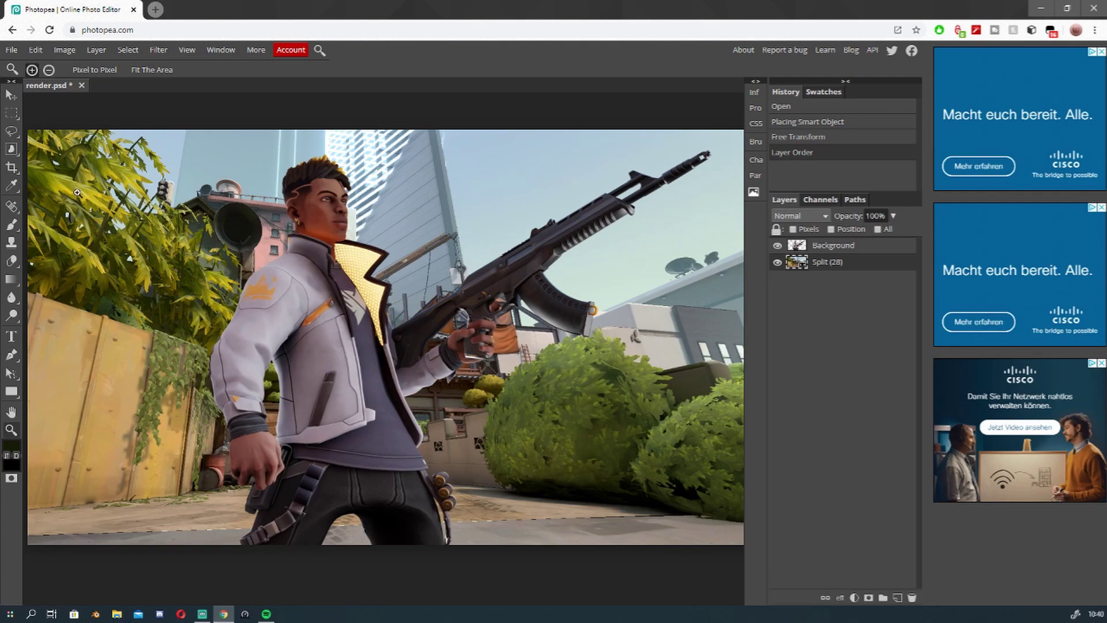
left_click(13, 95)
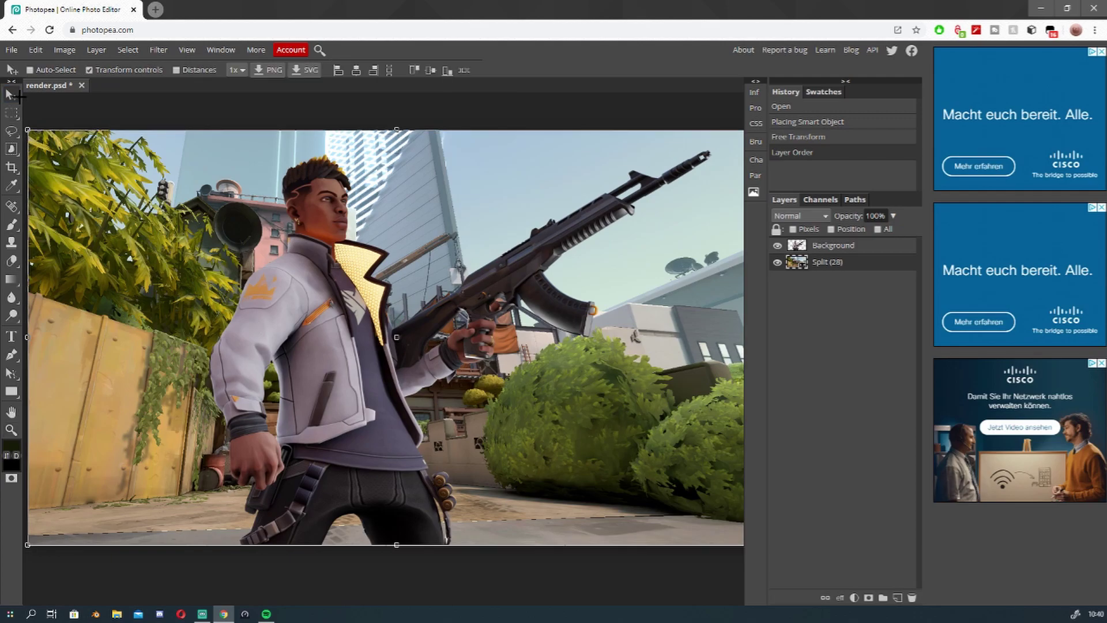
Put the agent render layer into a new folder named 'render'
left_click(847, 248)
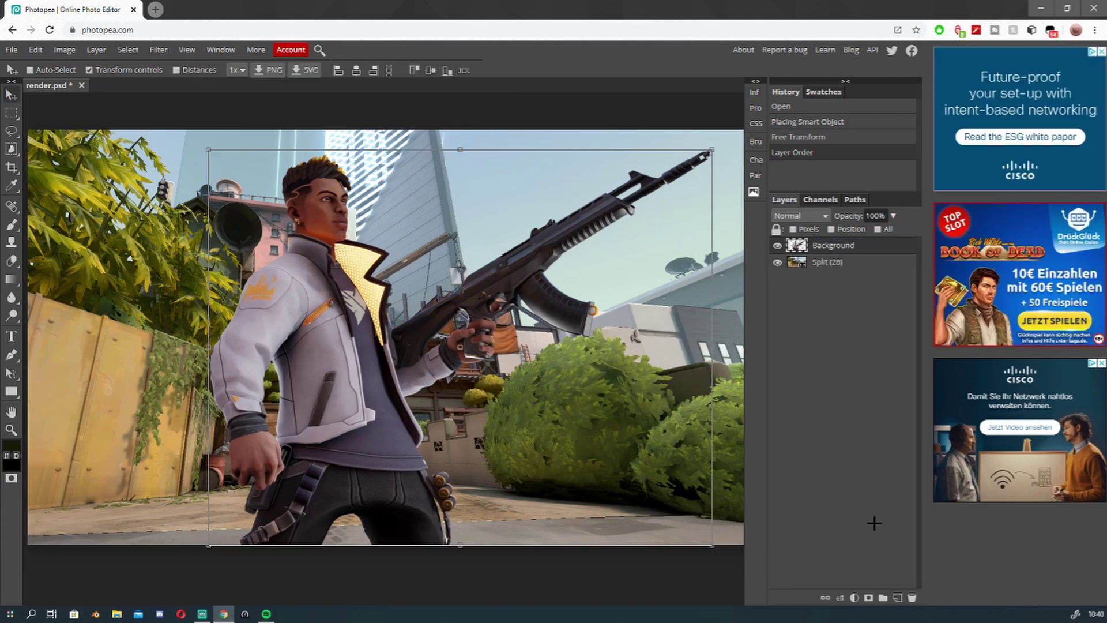
left_click(882, 597)
left_click_drag(830, 264, 823, 244)
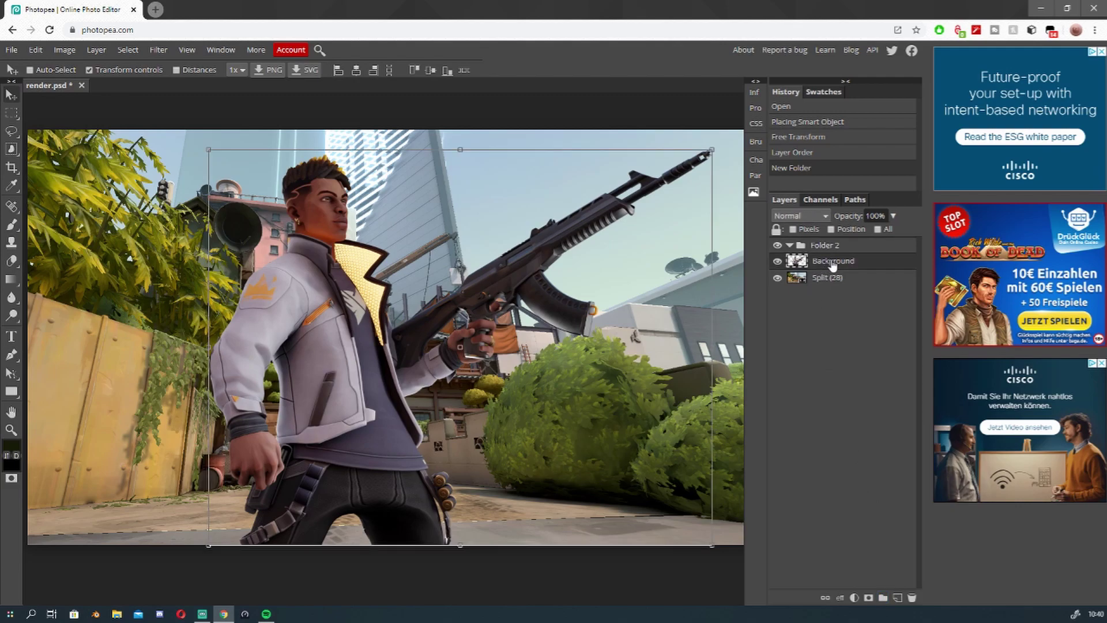
double_click(824, 246)
type("render")
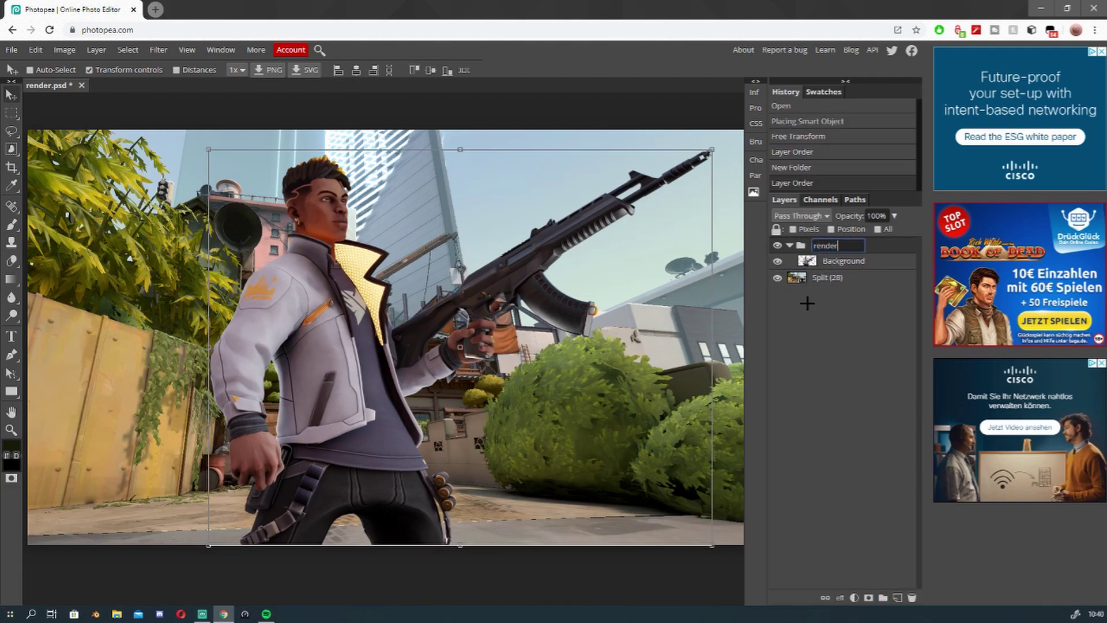
key("Return")
Create a second layer folder named 'background'
left_click(835, 283)
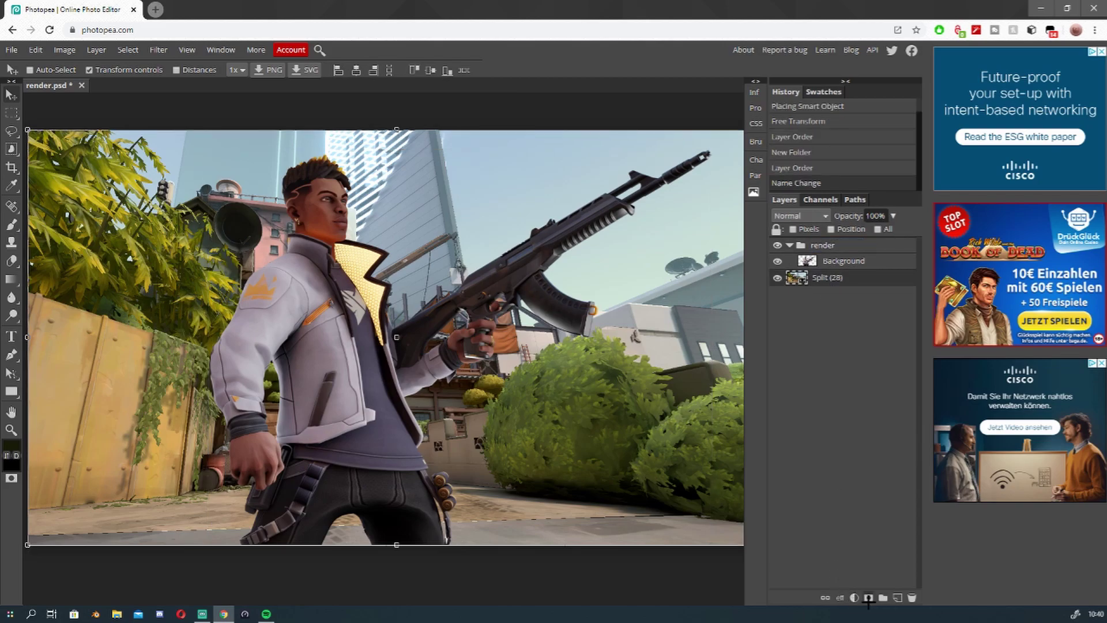
left_click(869, 599)
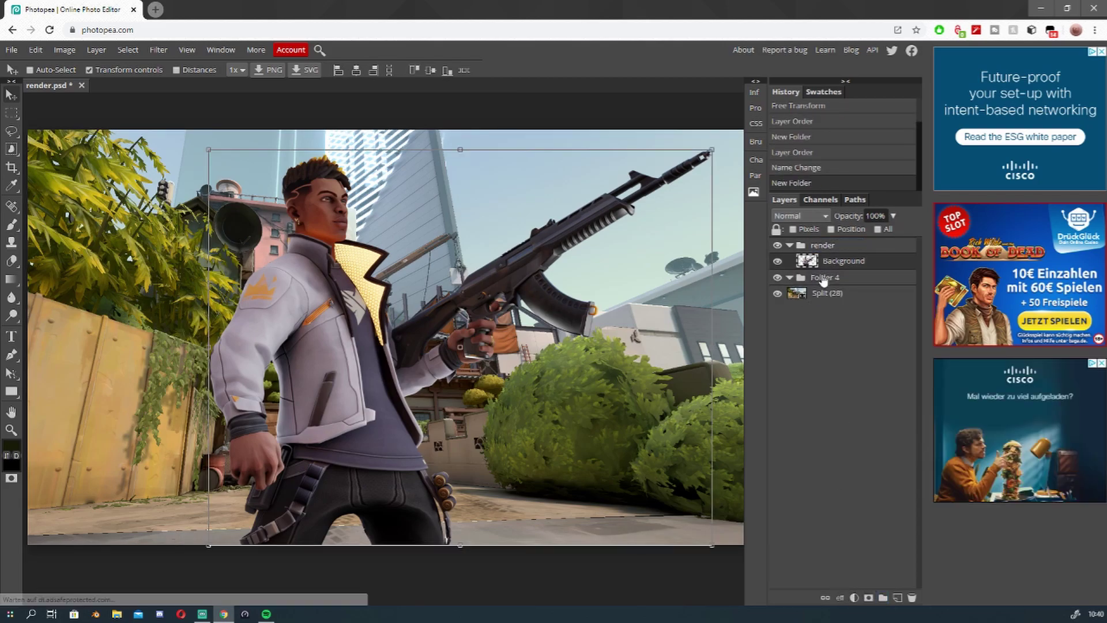
double_click(823, 279)
type("b")
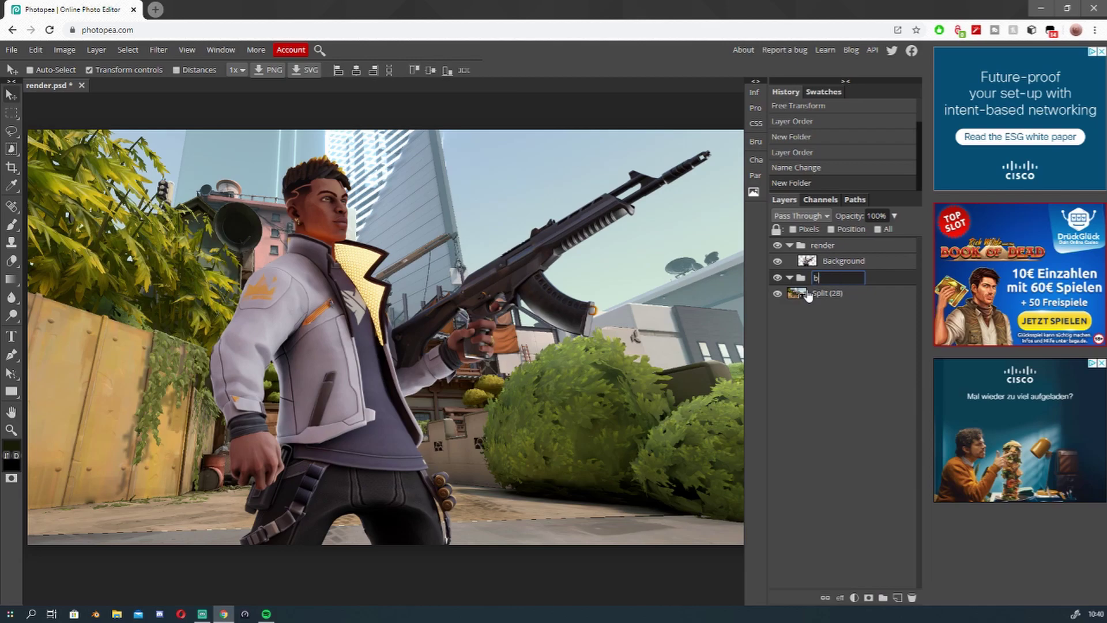
type("ackg")
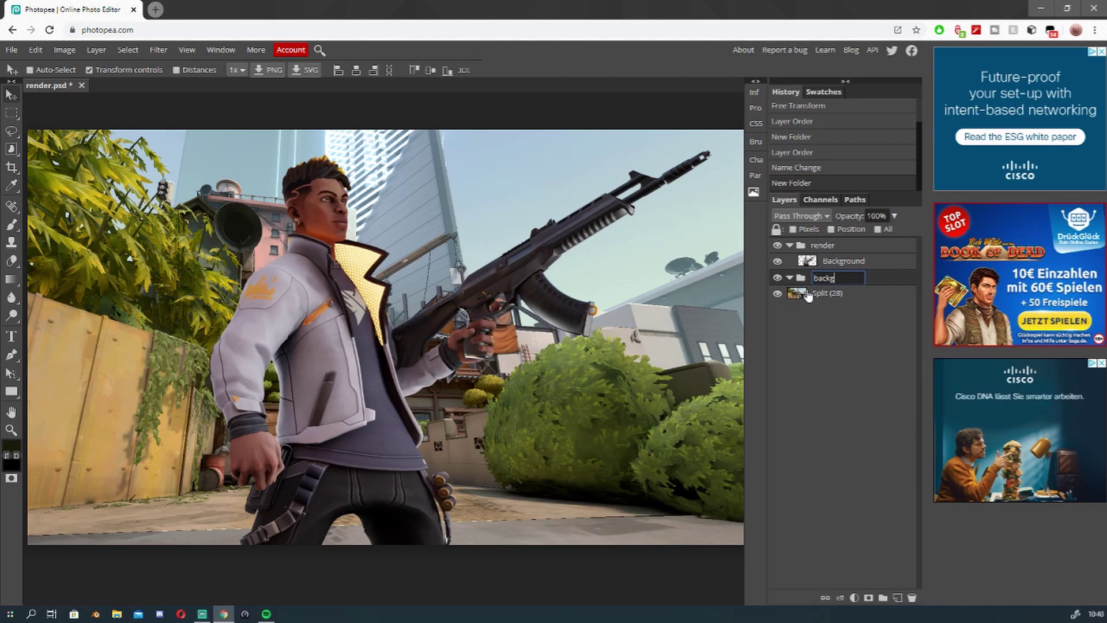
type("round")
key("Return")
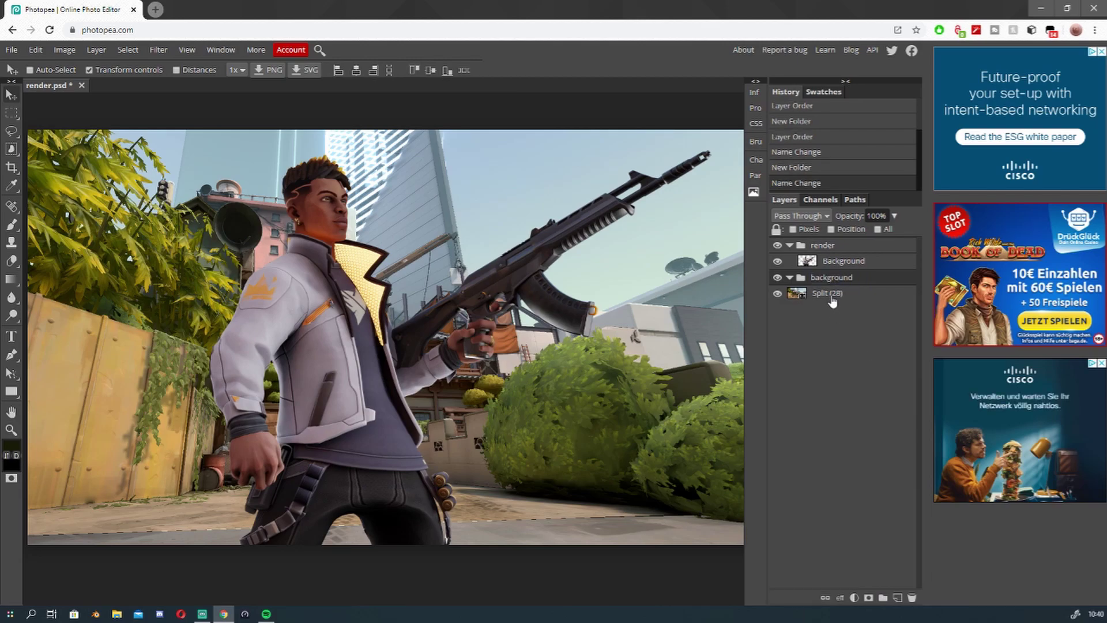
Move the Split (28) layer up the layer stack and select the render folder
left_click(834, 295)
left_click_drag(833, 295, 843, 270)
left_click(850, 263)
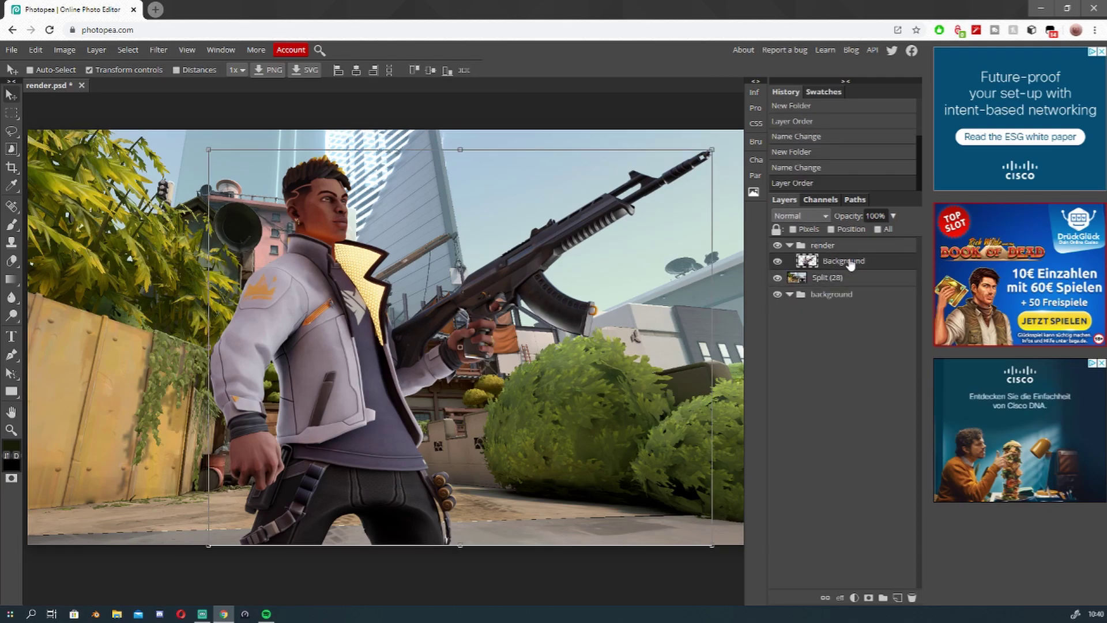
left_click(852, 248)
Add a low-opacity Gradient Overlay in Overlay blend mode to the render folder
right_click(843, 247)
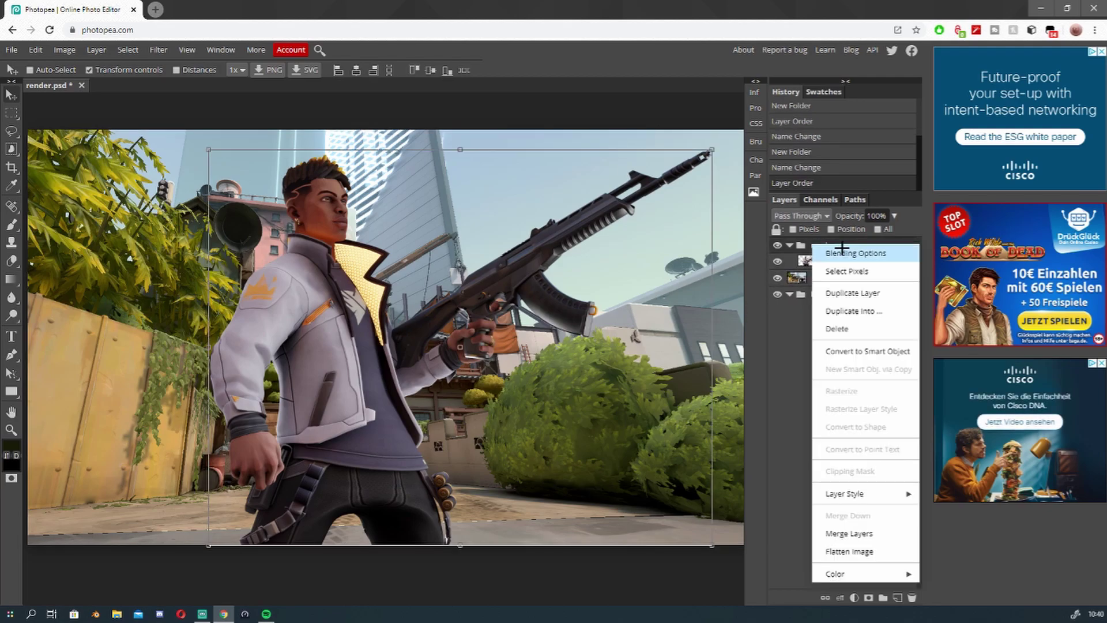
left_click(847, 252)
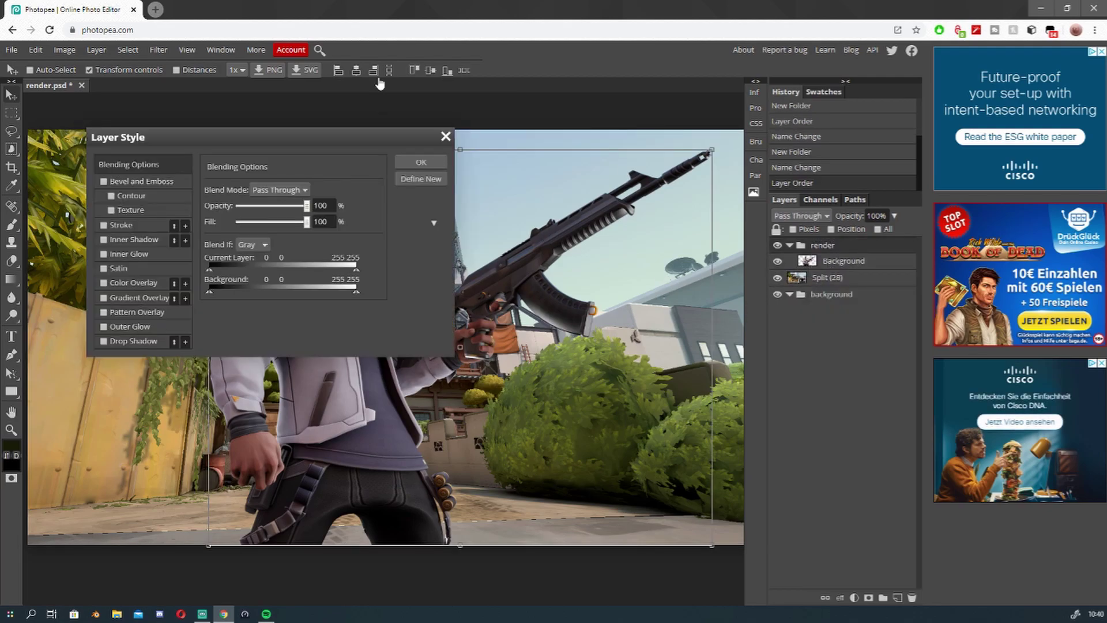
left_click(133, 297)
mouse_move(207, 137)
left_mouse_down()
mouse_move(858, 276)
mouse_move(765, 322)
left_mouse_up()
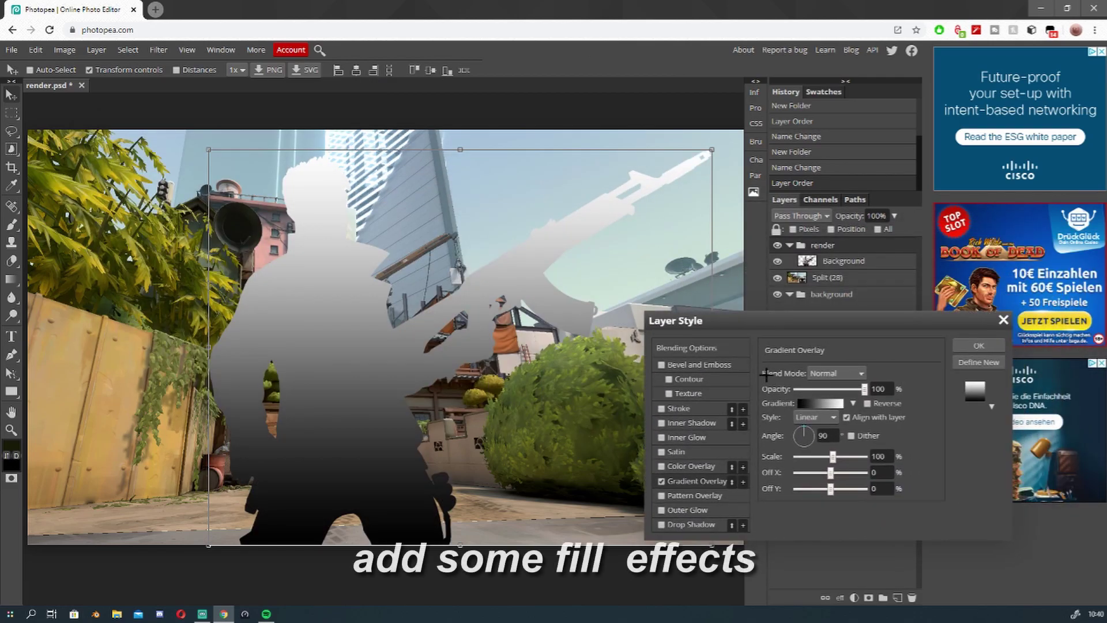
left_click(835, 373)
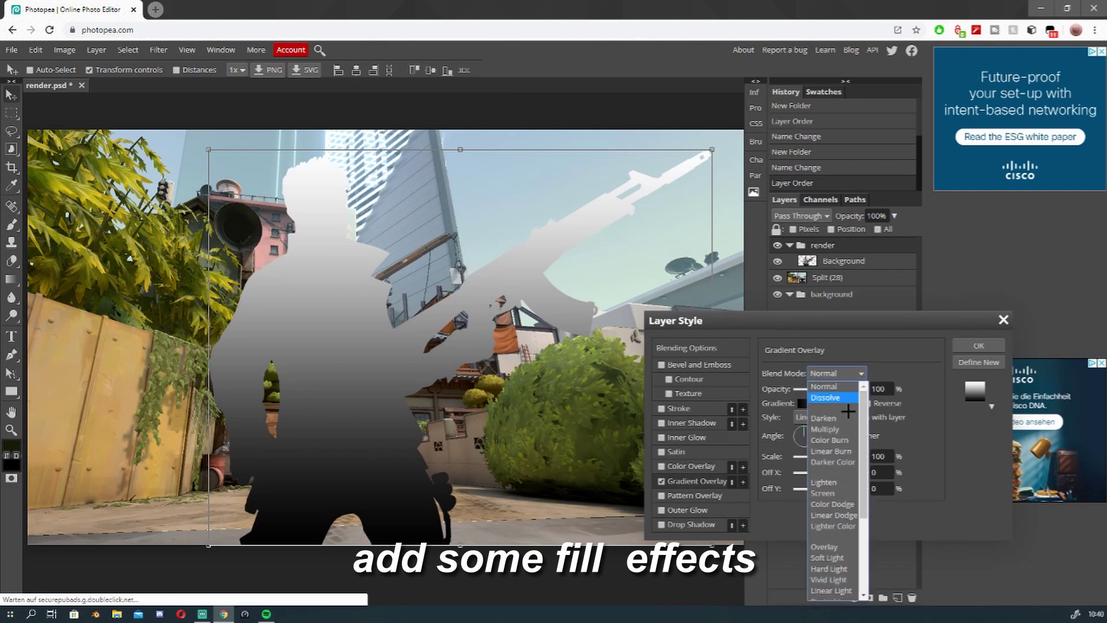
left_click(836, 547)
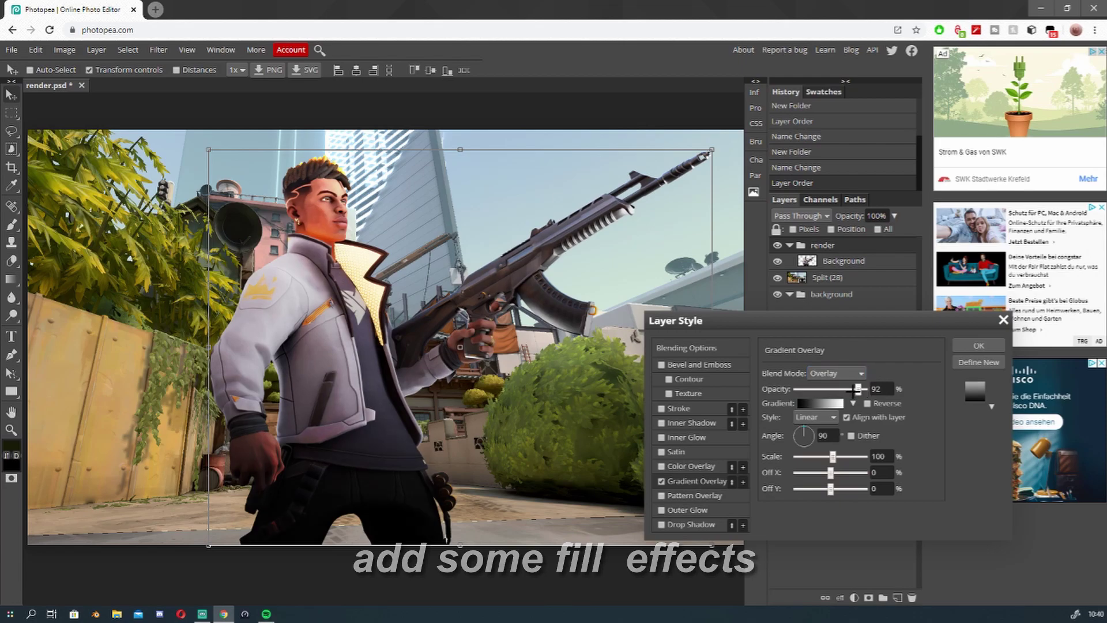
left_click_drag(865, 390, 810, 395)
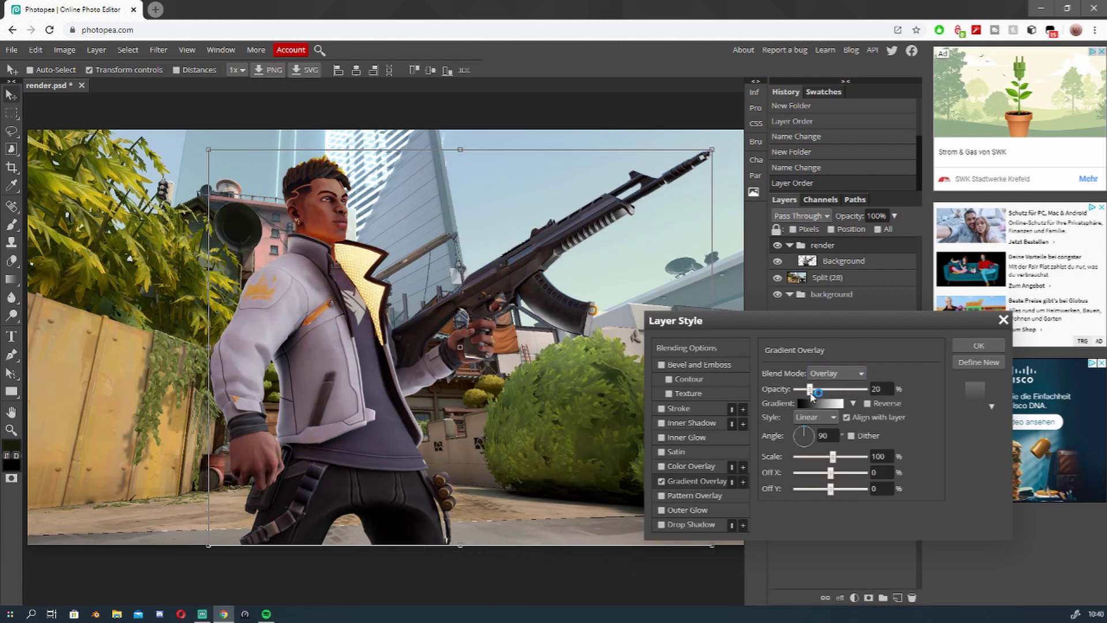
Add a white Inner Glow in Overlay blend mode to the render
left_click(663, 438)
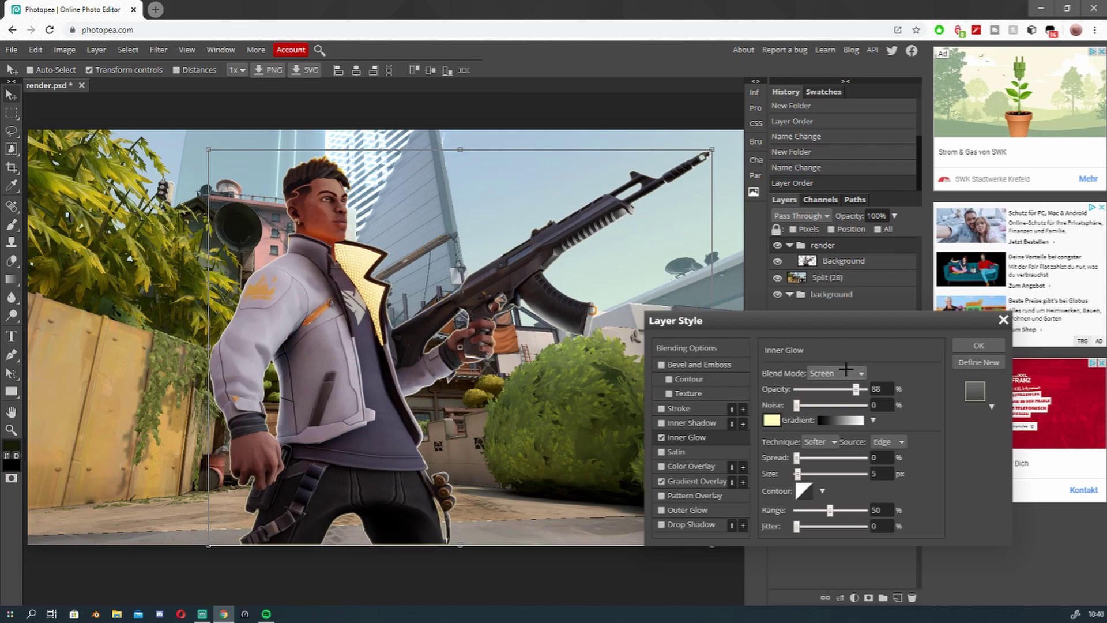
left_click(846, 369)
left_click(834, 550)
left_click(772, 420)
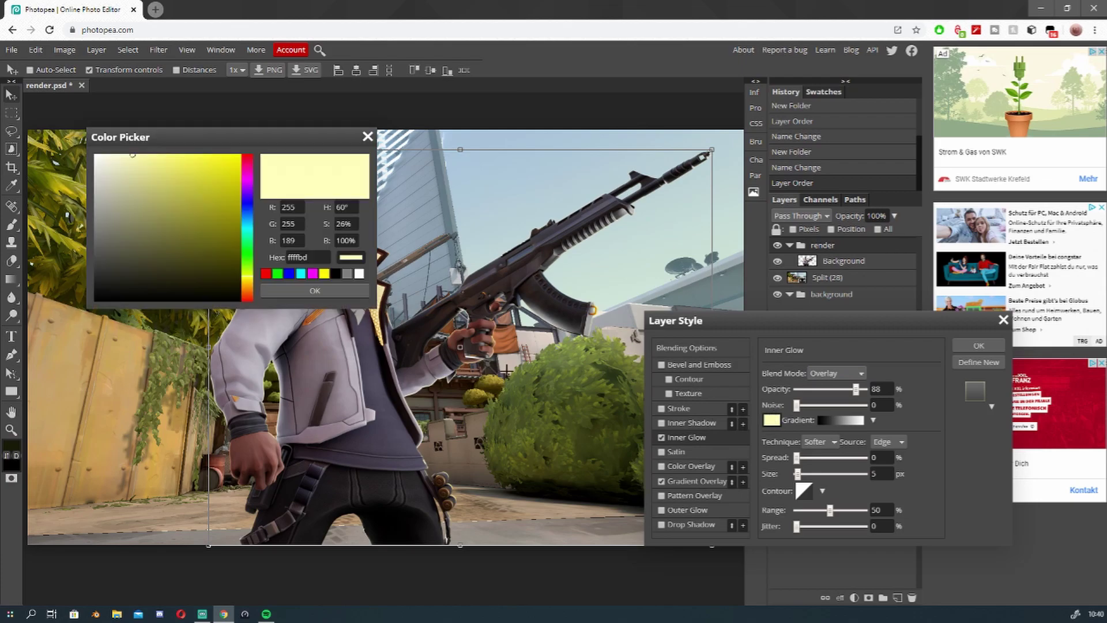
left_click_drag(137, 215, 95, 154)
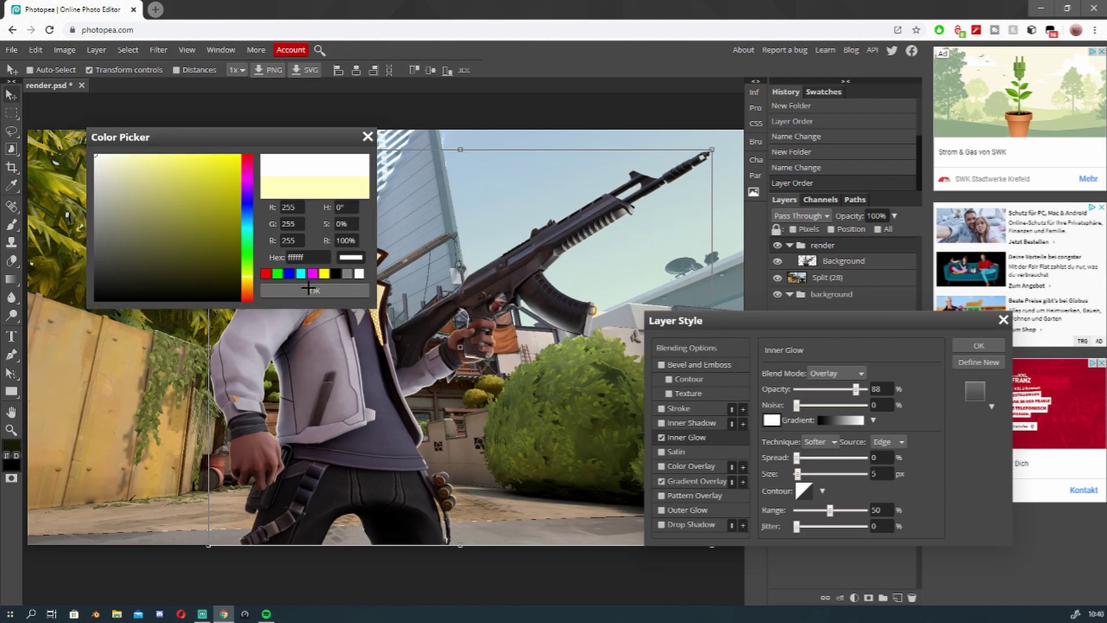
left_click(315, 290)
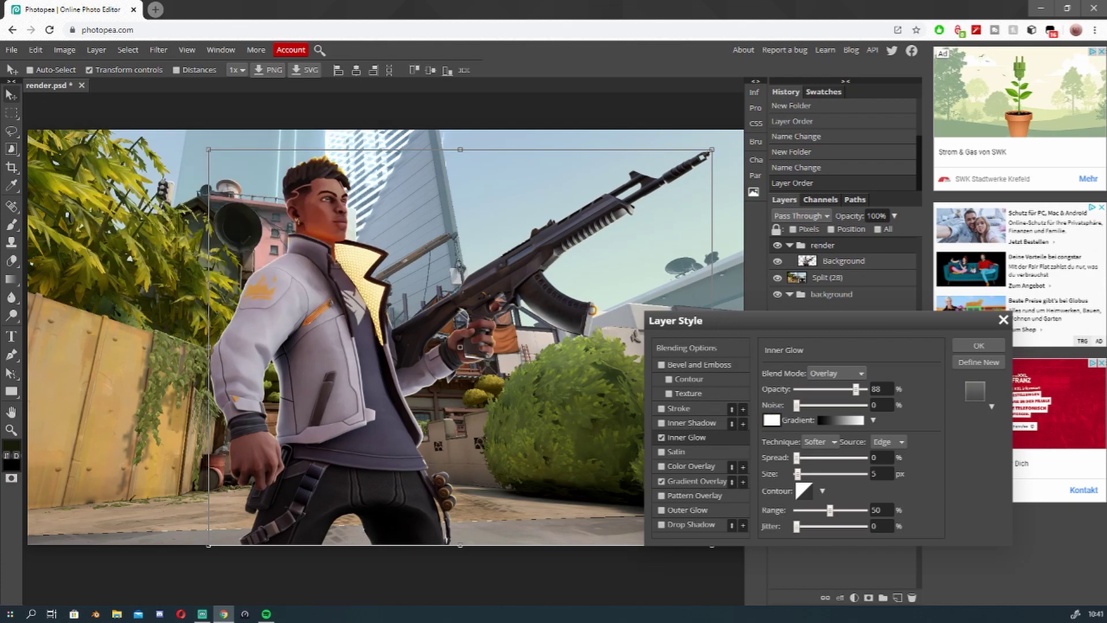
key("alt+Tab")
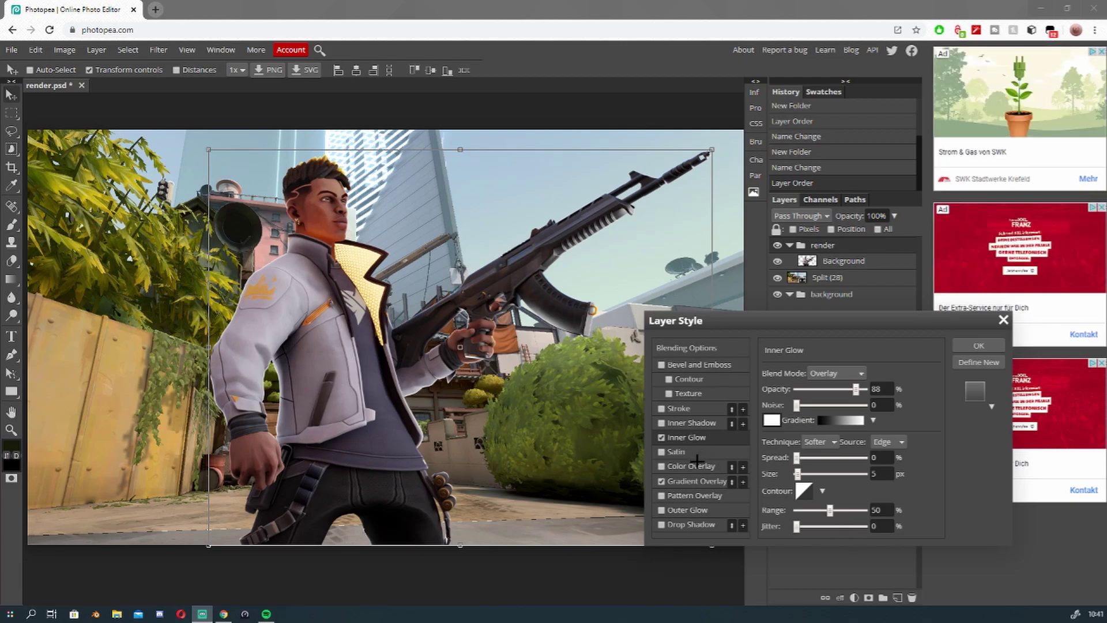
Apply the render's styles, then move Split (28) into the background folder and rasterize it
left_click(978, 345)
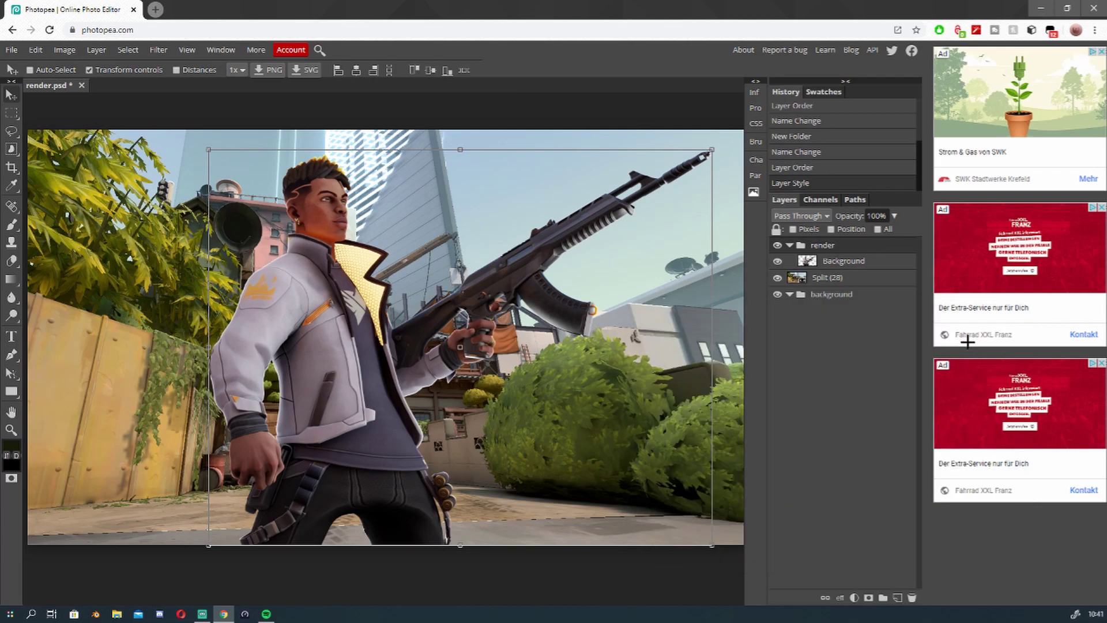
scroll(477, 326, "down", 1)
scroll(478, 326, "down", 2)
scroll(478, 326, "up", 3)
left_click_drag(832, 281, 828, 303)
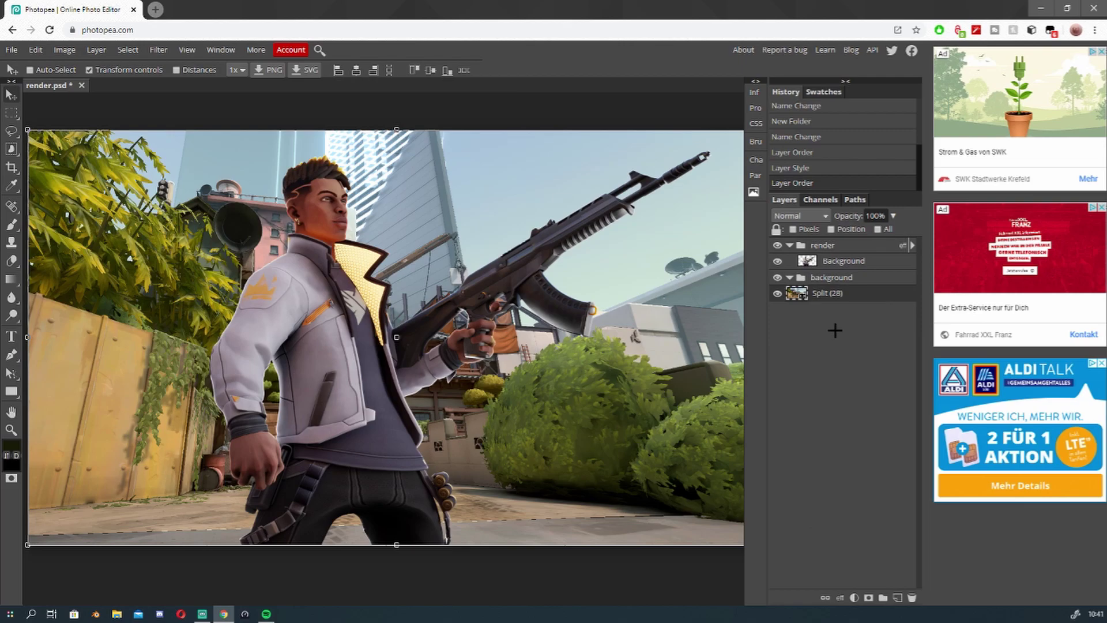
right_click(821, 300)
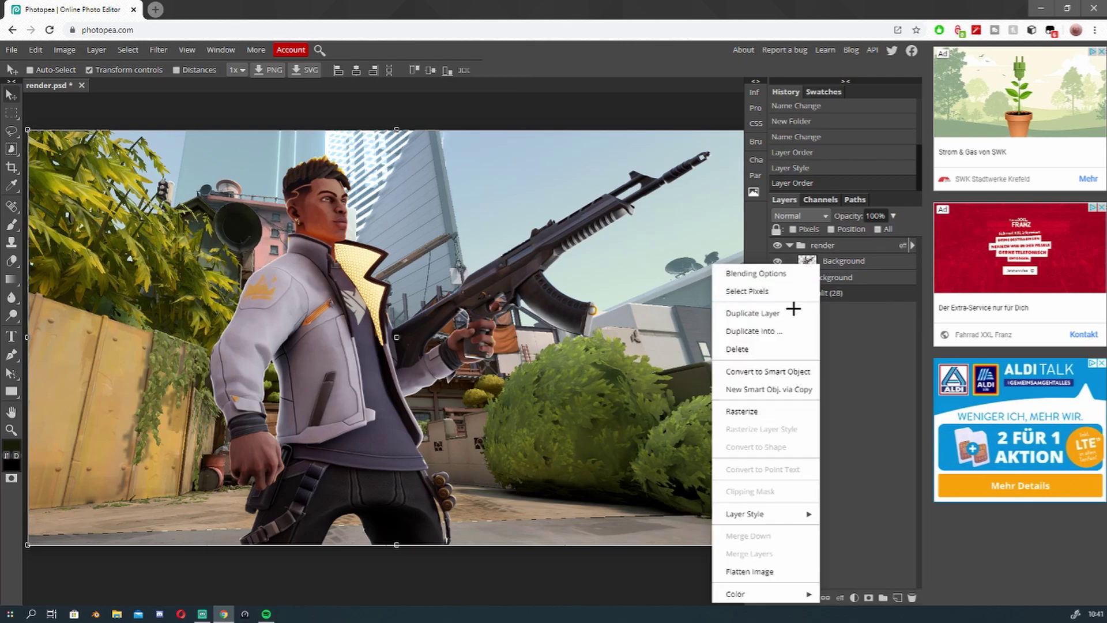
left_click(747, 413)
Soften the Split (28) map with a Gaussian Blur of about 3.4 px radius
left_click(159, 50)
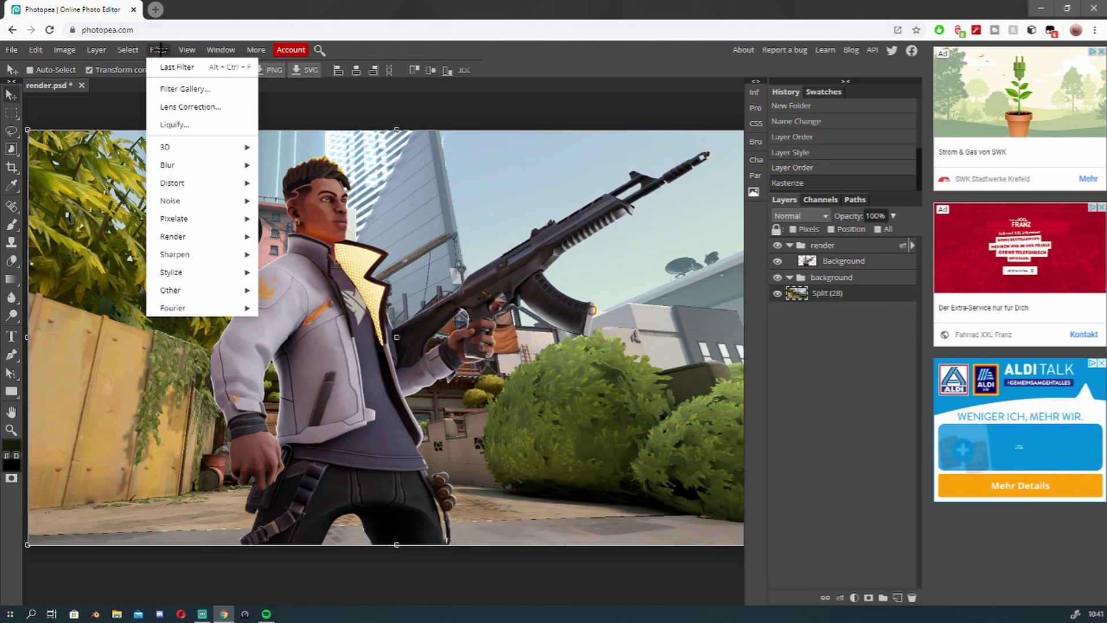
mouse_move(168, 165)
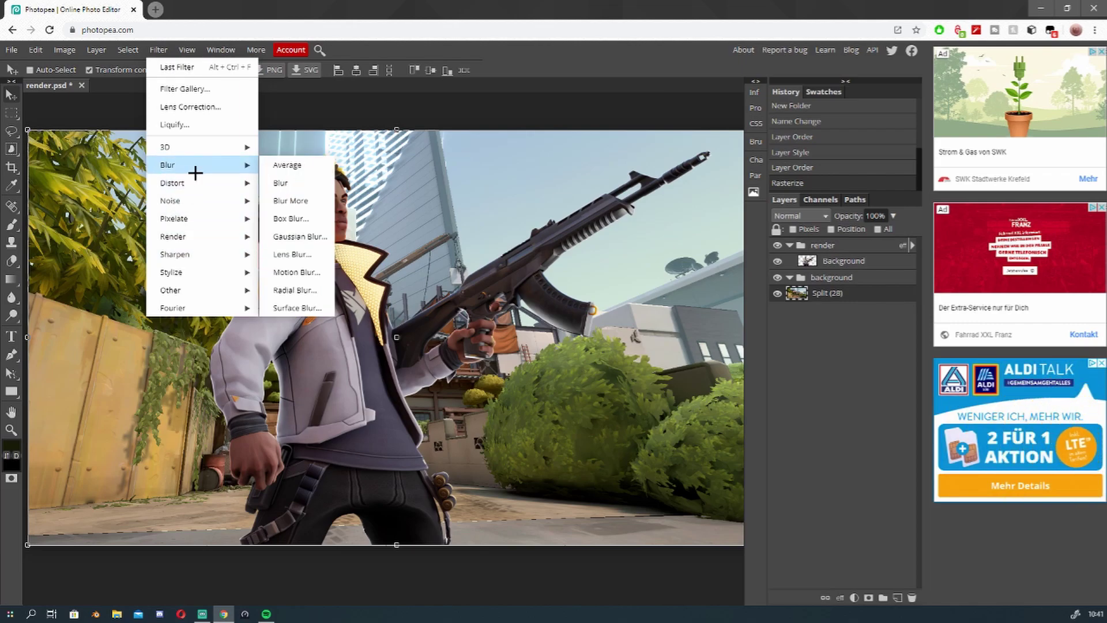
left_click(311, 236)
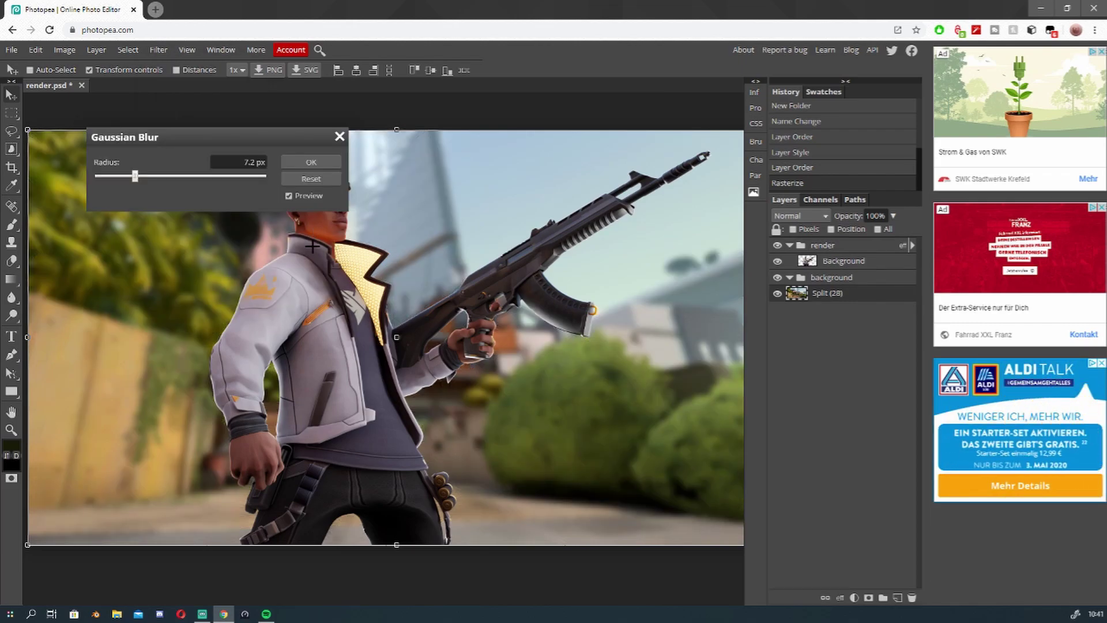
left_click_drag(131, 176, 127, 177)
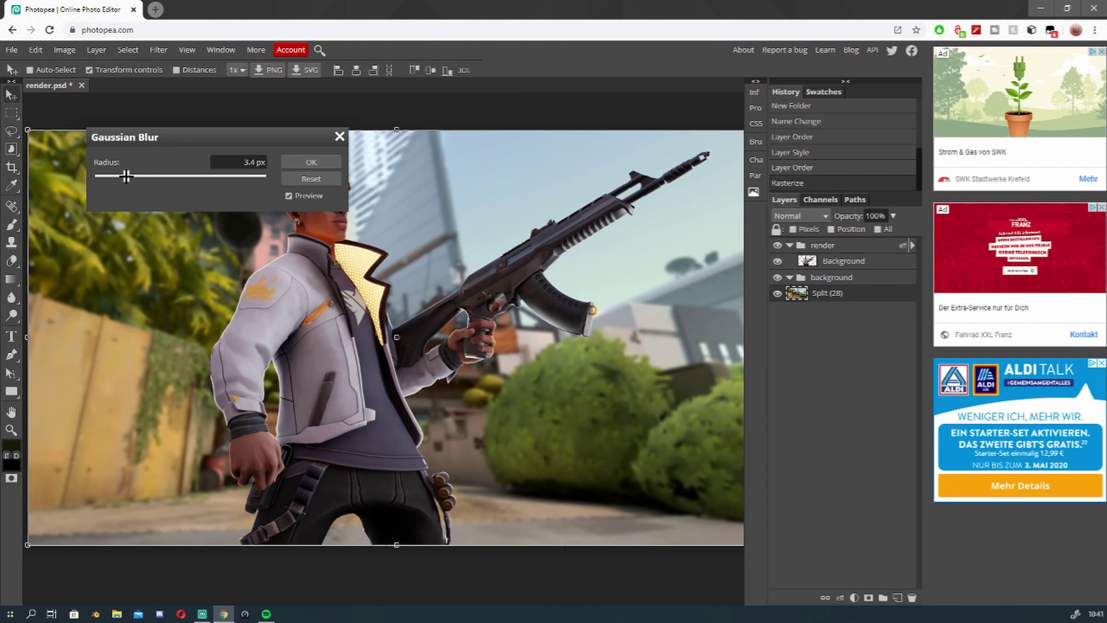
left_click(328, 164)
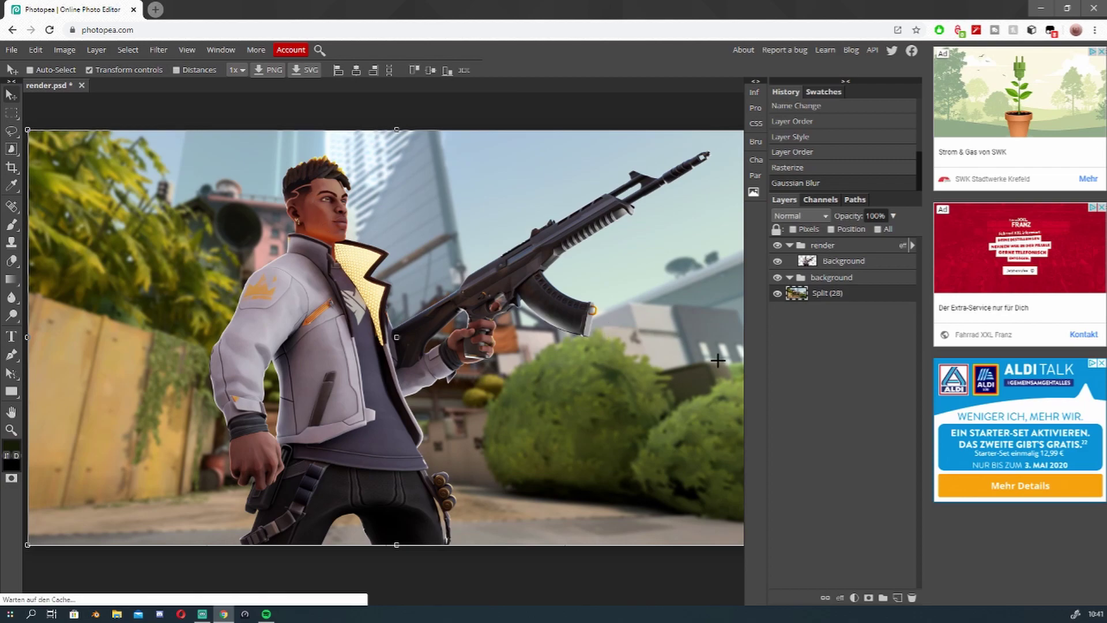
Duplicate Split (28) and apply a Spin Radial Blur of amount 3 to the copy
right_click(821, 299)
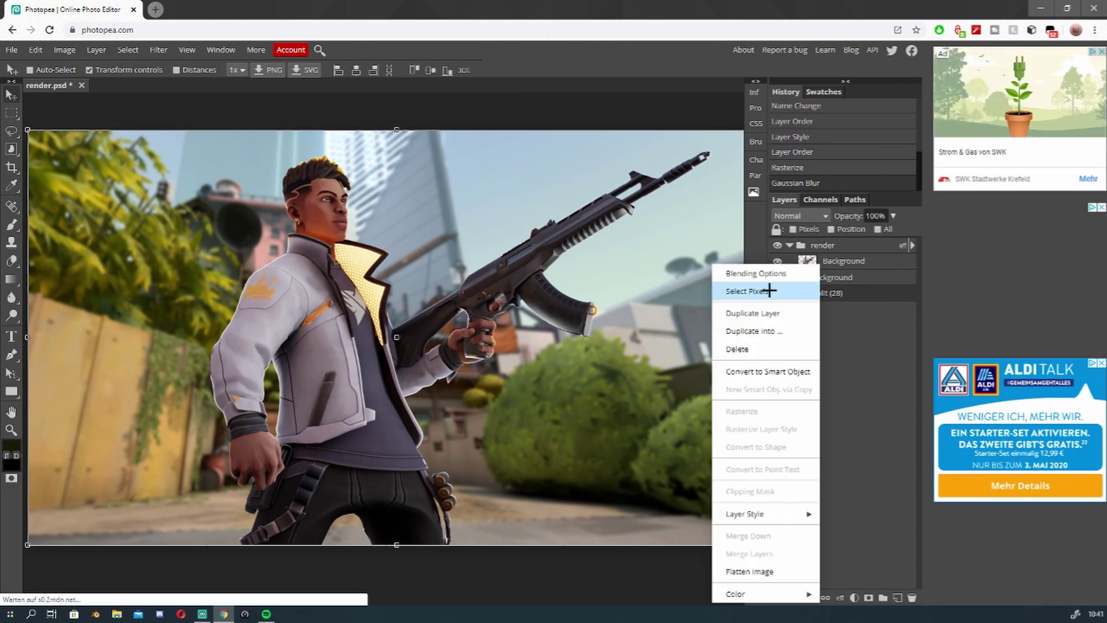
left_click(748, 314)
left_click(159, 49)
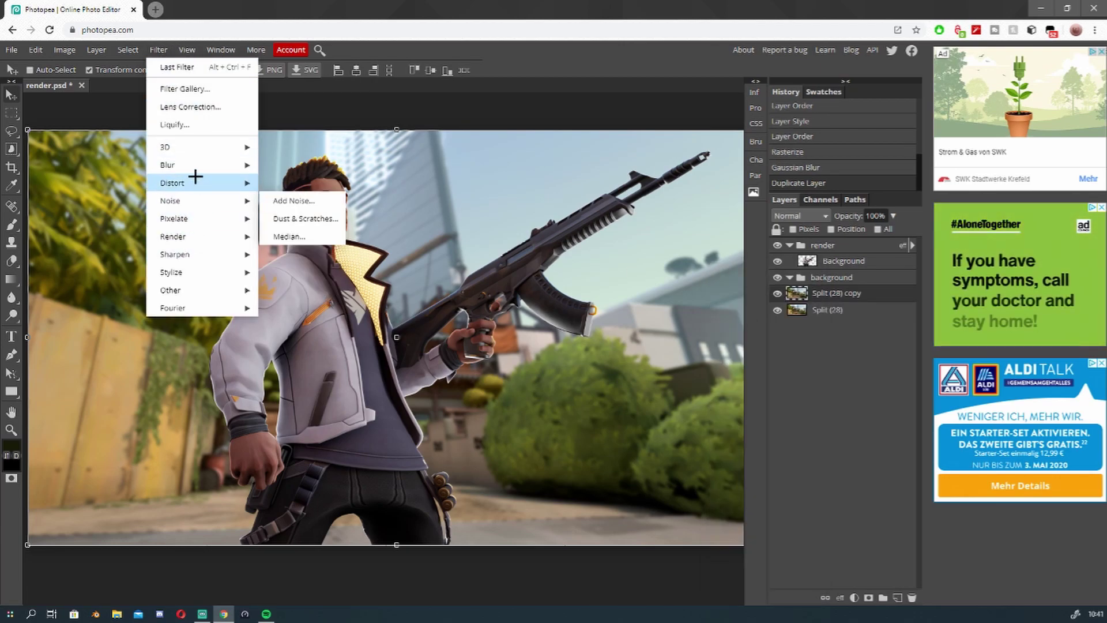
mouse_move(168, 164)
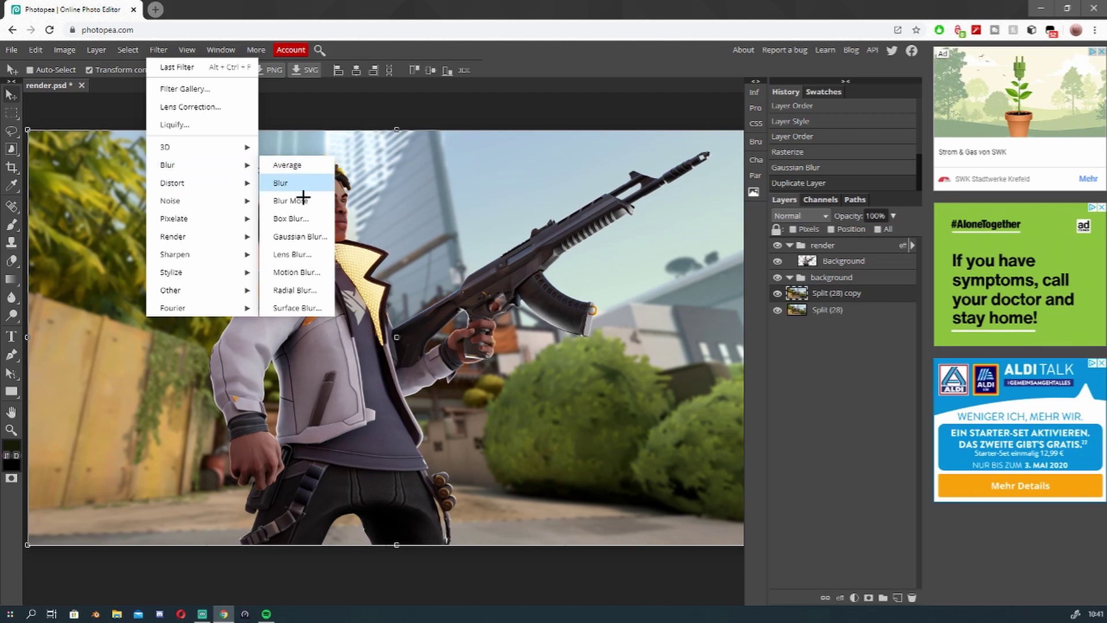
left_click(289, 290)
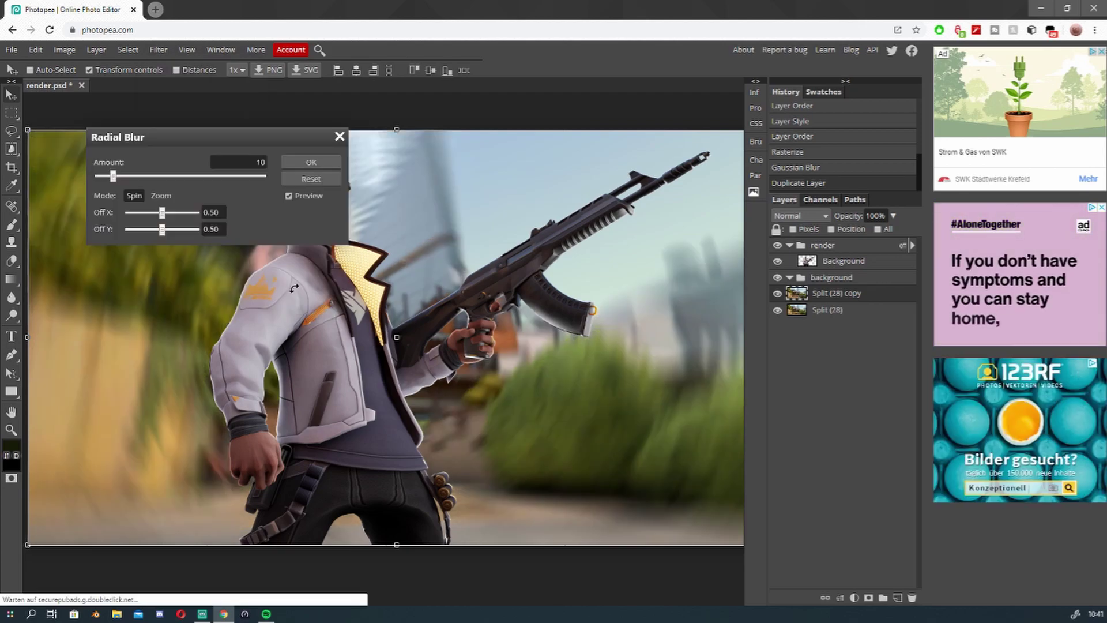
double_click(258, 162)
type("3")
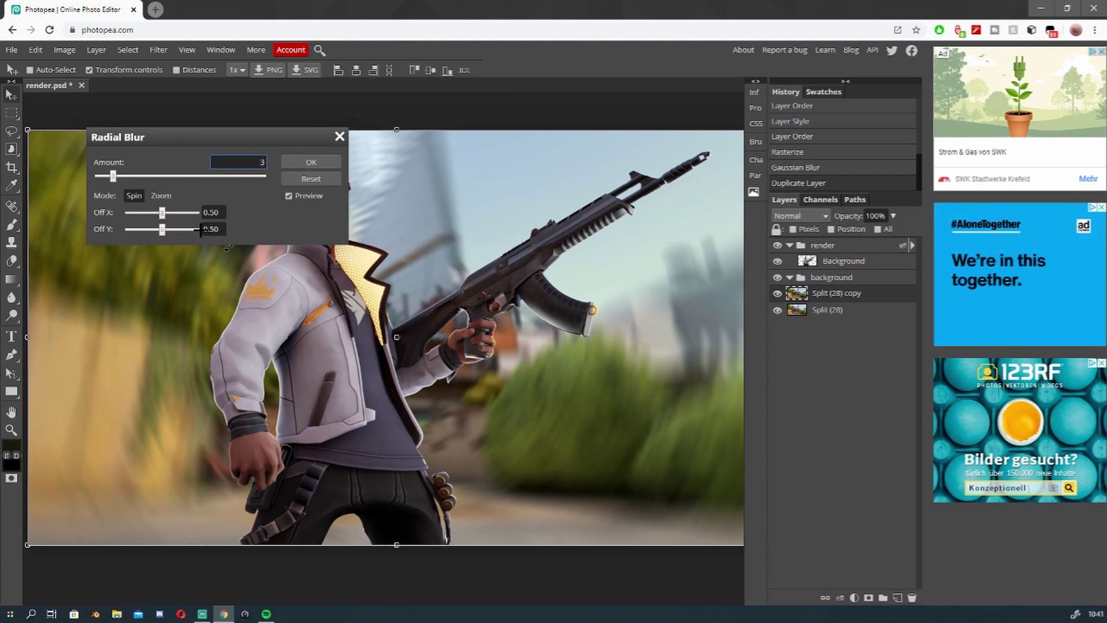
left_click(113, 176)
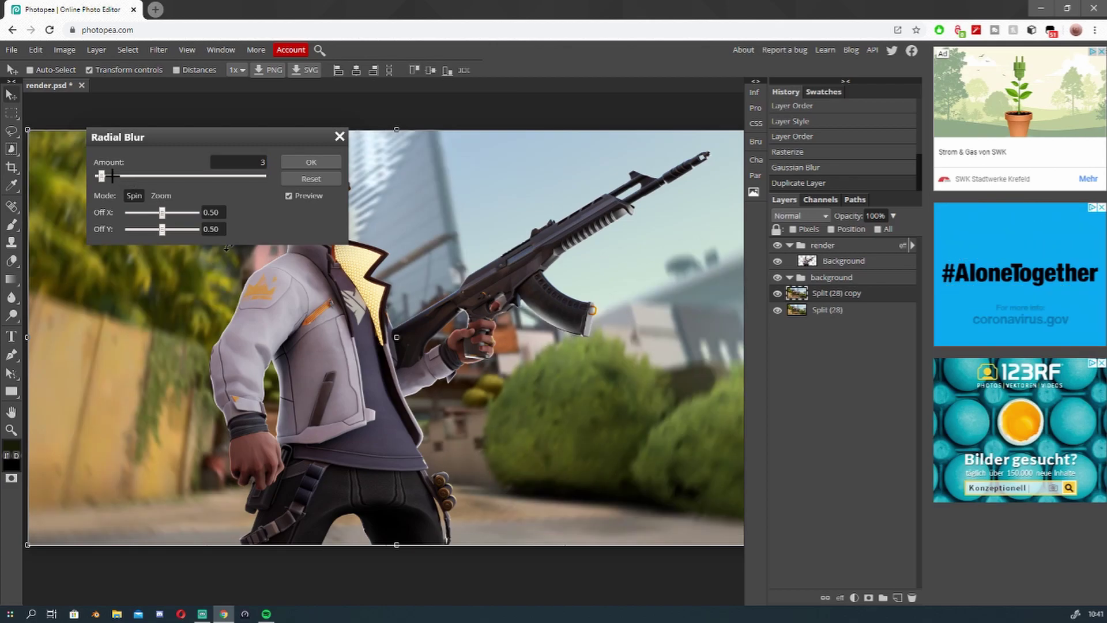
left_click(302, 162)
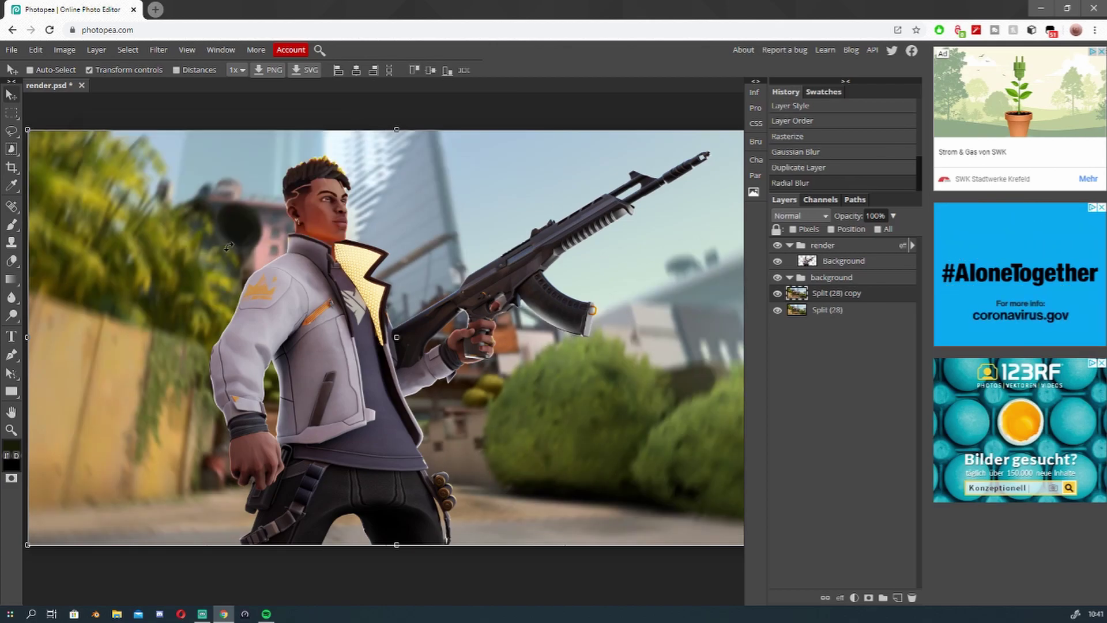
scroll(310, 258, "down", 6)
scroll(311, 258, "up", 5)
scroll(311, 258, "up", 2)
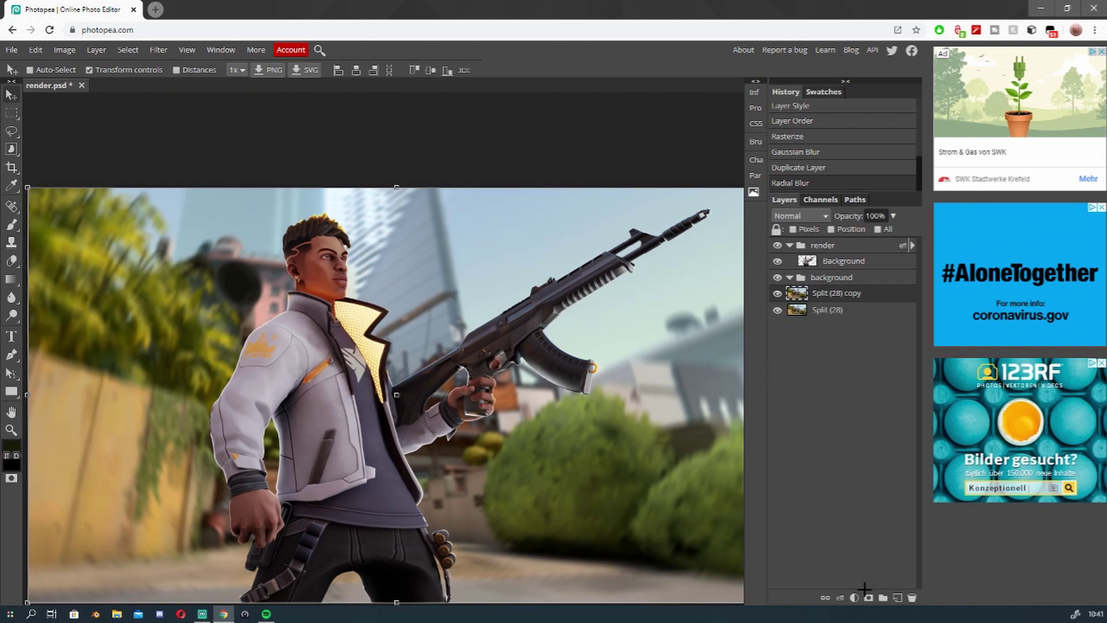
Add a layer mask to Split (28) copy and set the brush colour to white
left_click(868, 597)
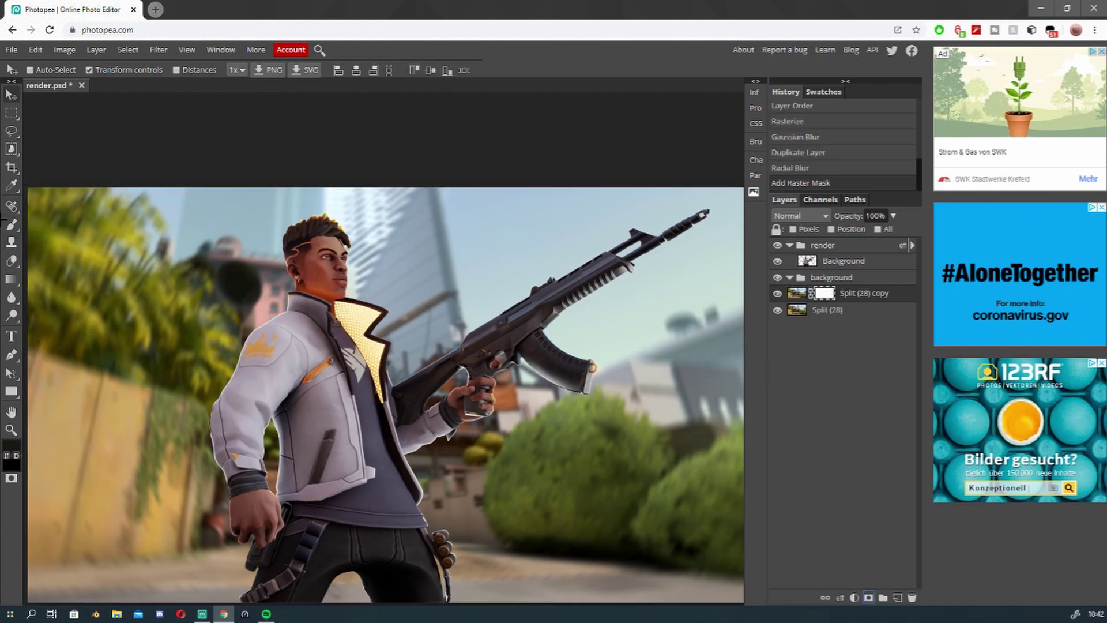
left_click(7, 224)
left_click(7, 454)
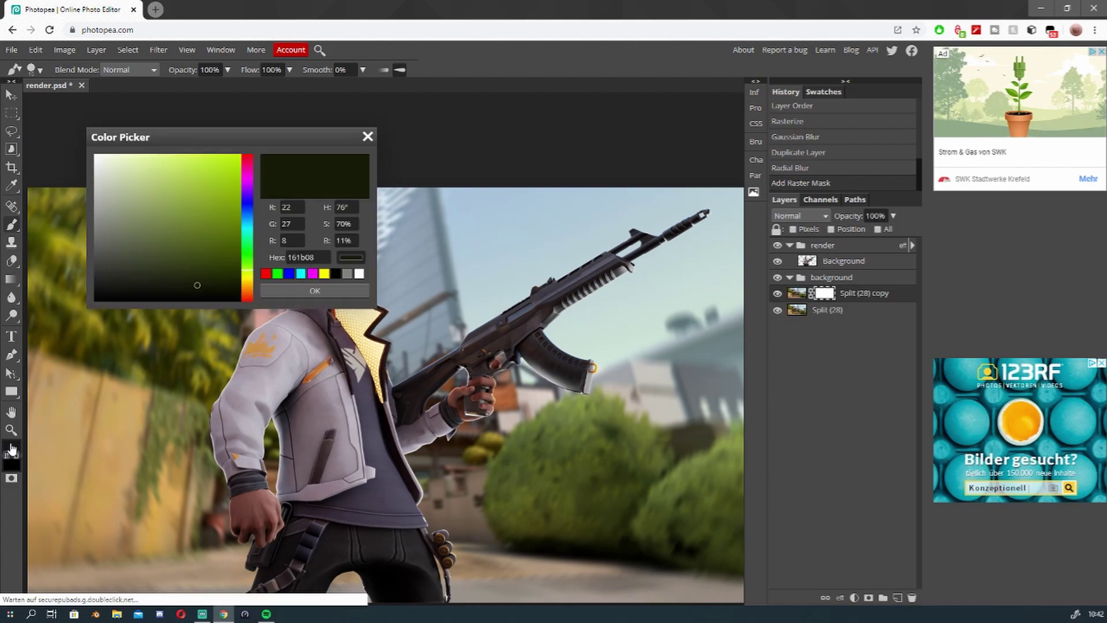
left_click(358, 273)
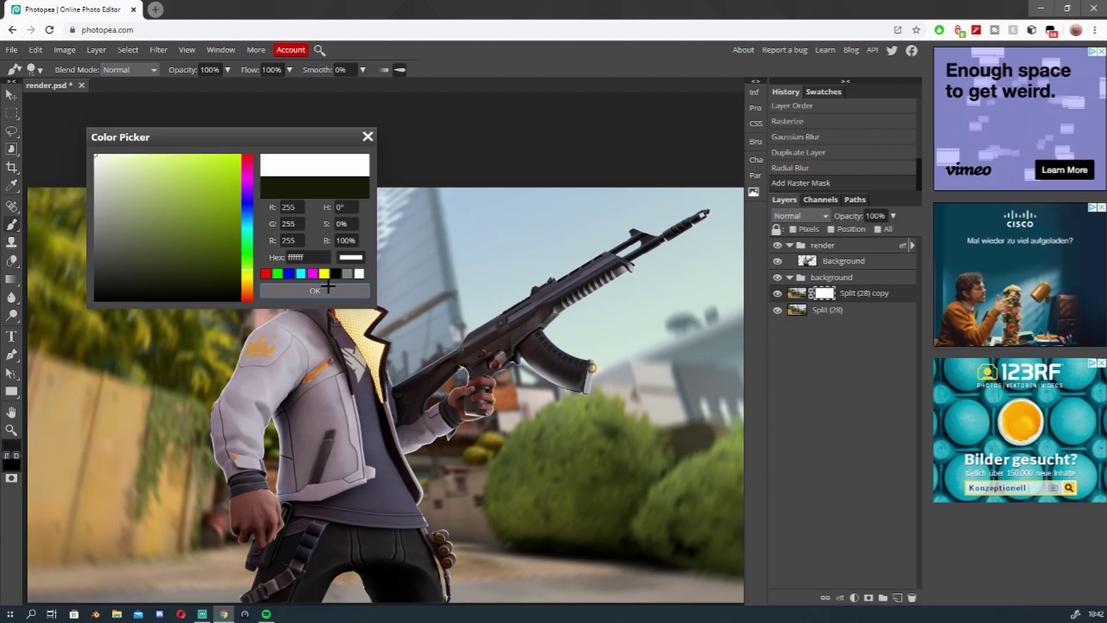
left_click(315, 290)
Set up a soft round brush at 557 px painting black
right_click(324, 324)
left_click_drag(376, 345, 412, 345)
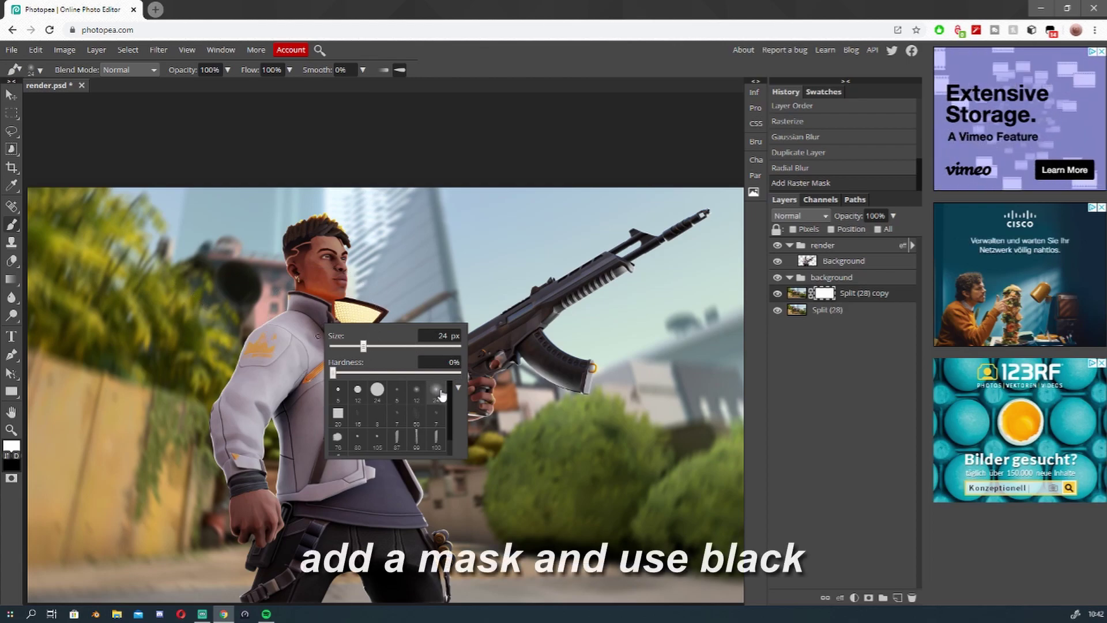
left_click_drag(363, 345, 418, 346)
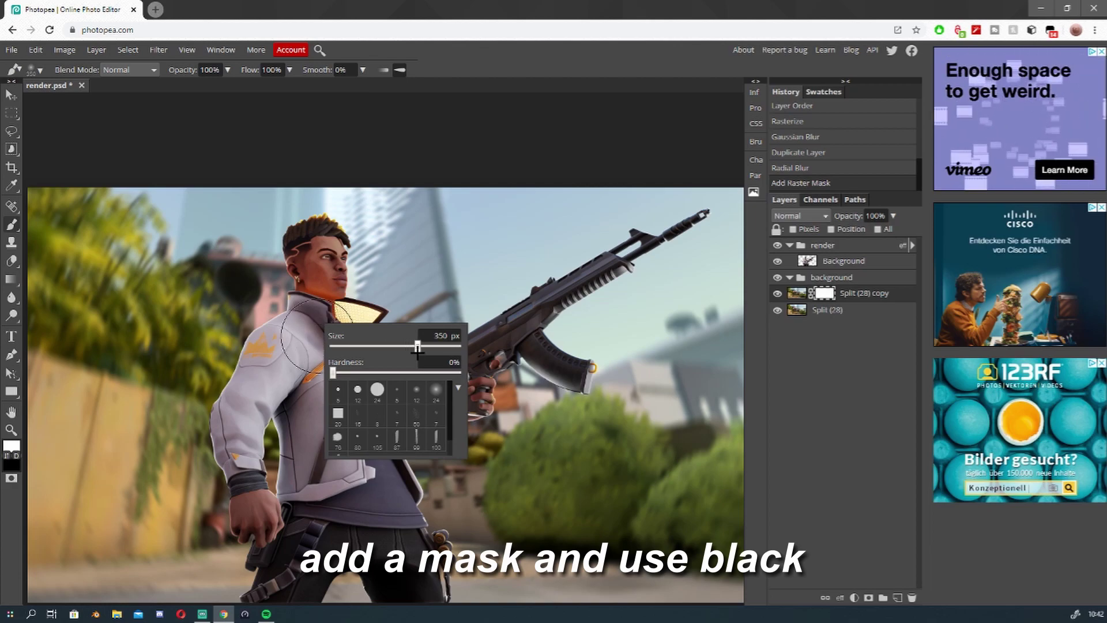
left_click(434, 389)
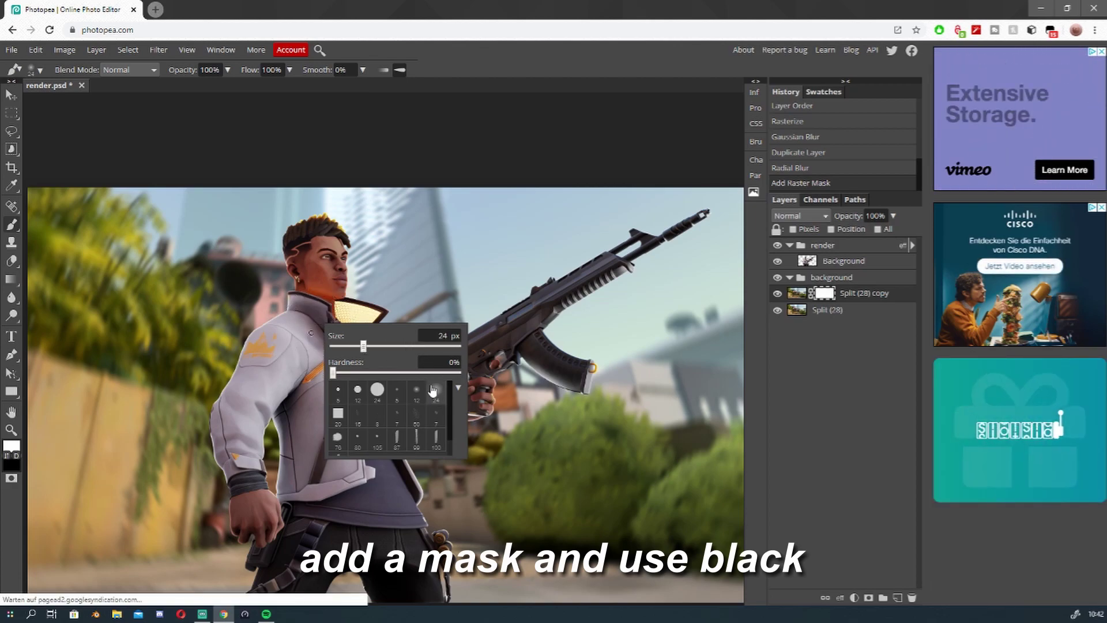
left_click_drag(363, 346, 417, 346)
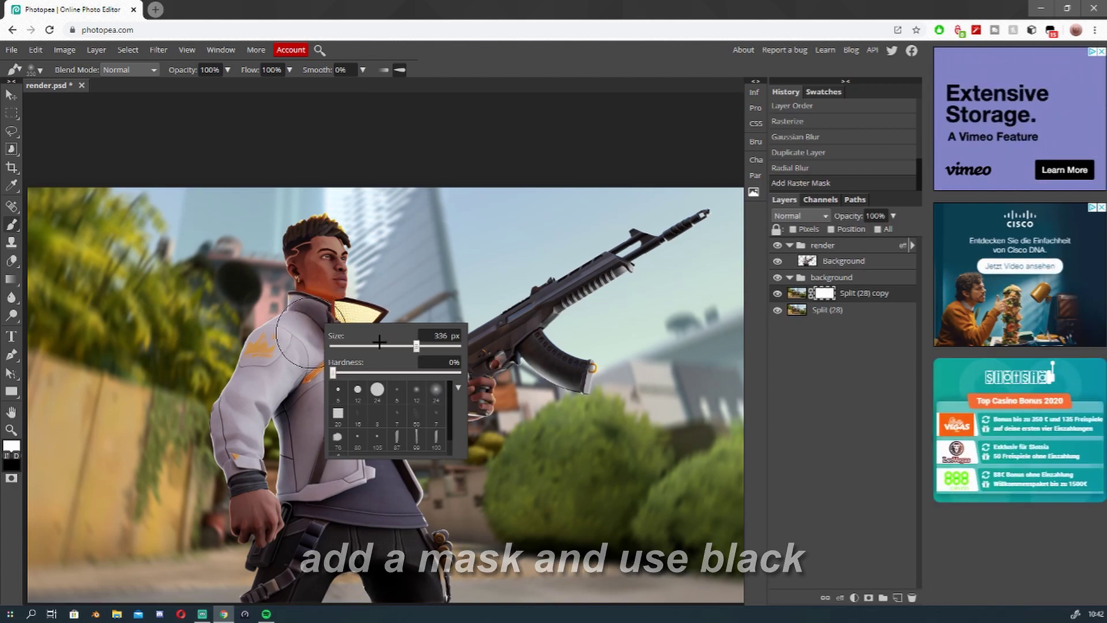
left_click(126, 201)
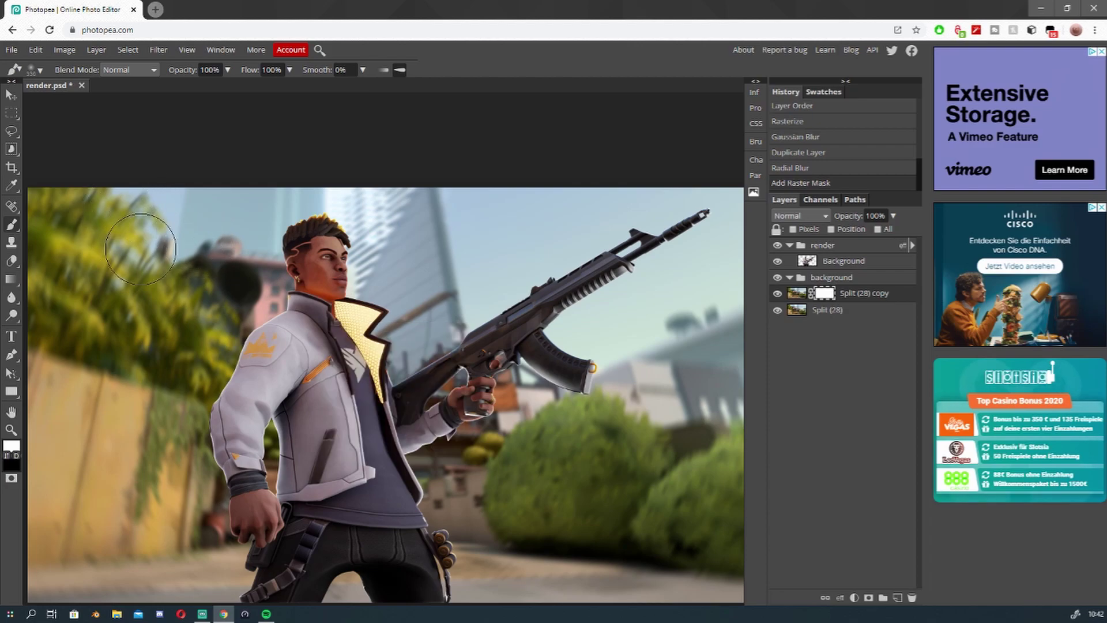
key("x")
right_click(151, 273)
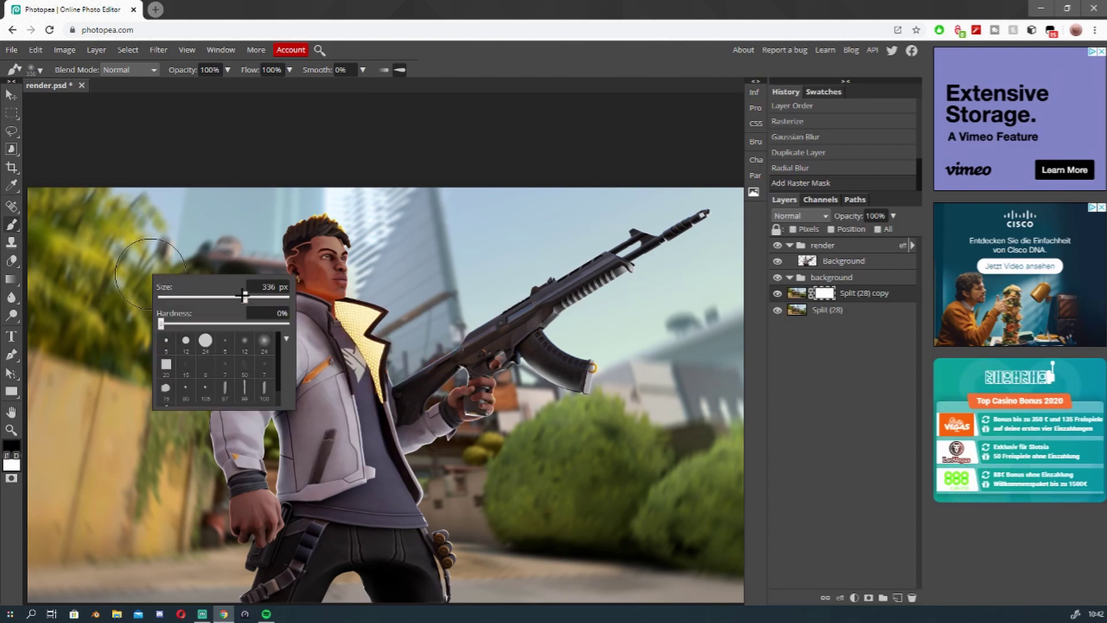
left_click_drag(230, 297, 261, 297)
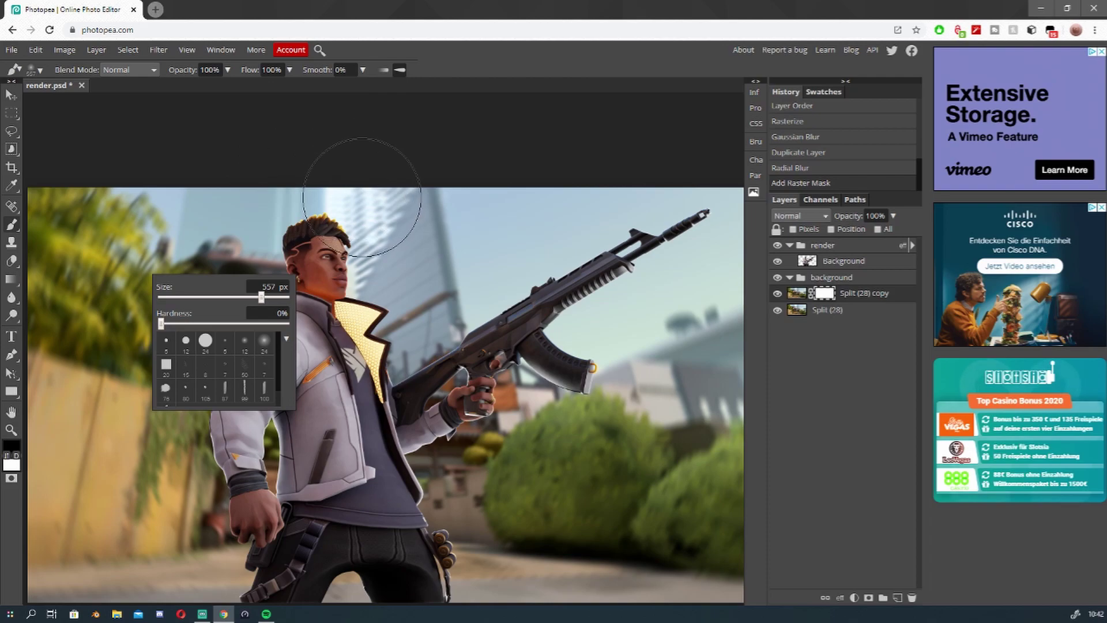
left_click(312, 164)
Paint black mask strokes over the bush, rifle, sky and bottom edge to reveal the sharper background
left_click_drag(534, 260, 414, 257)
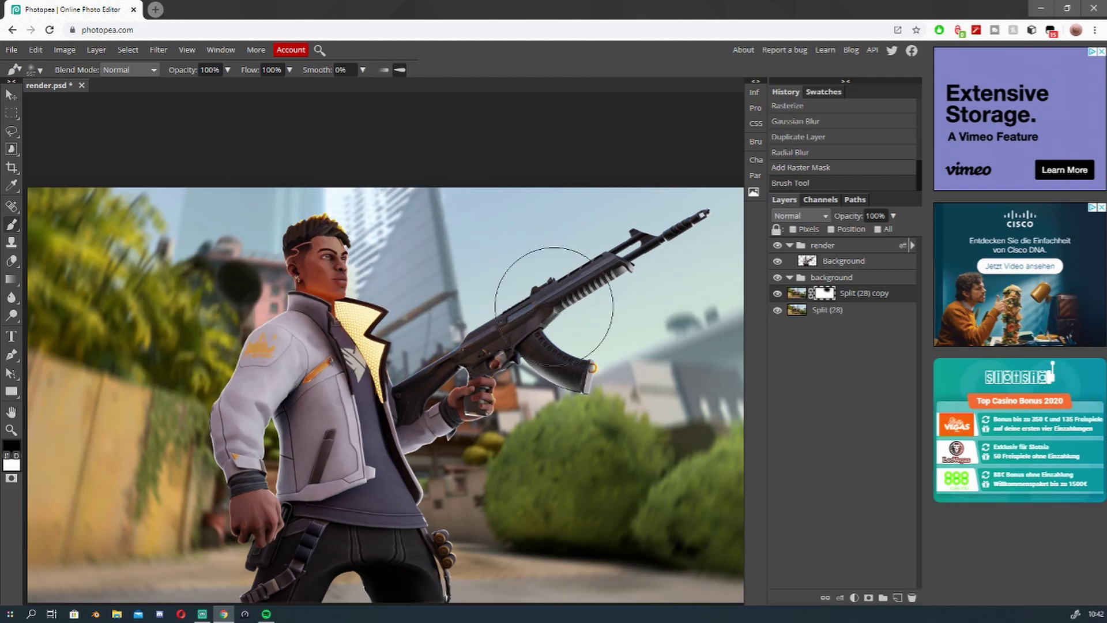
left_click_drag(657, 370, 591, 437)
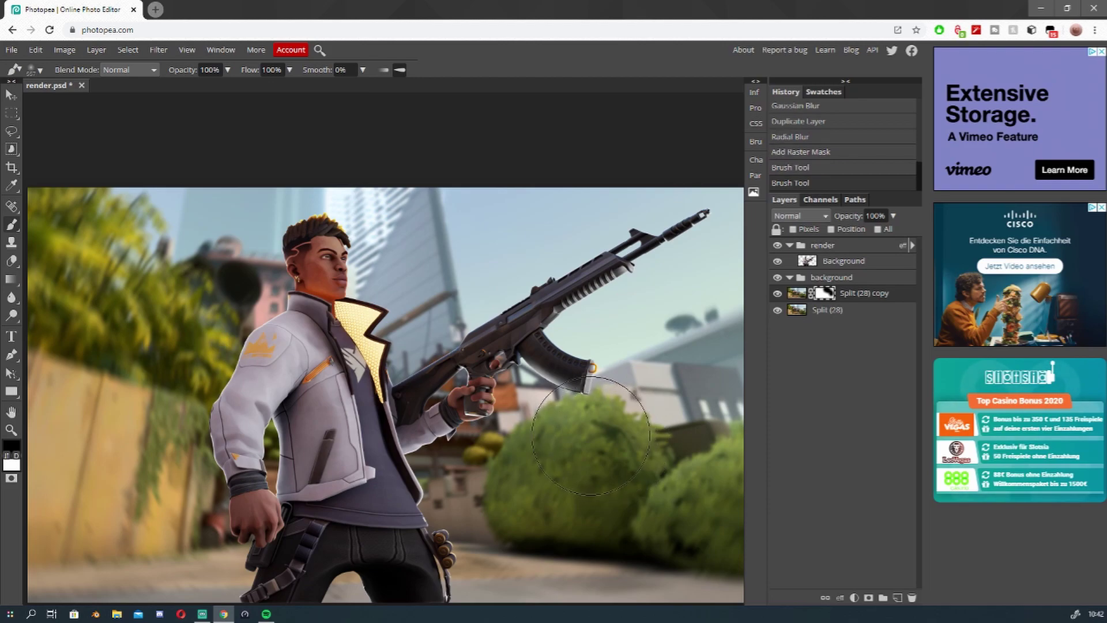
left_click_drag(682, 447, 656, 375)
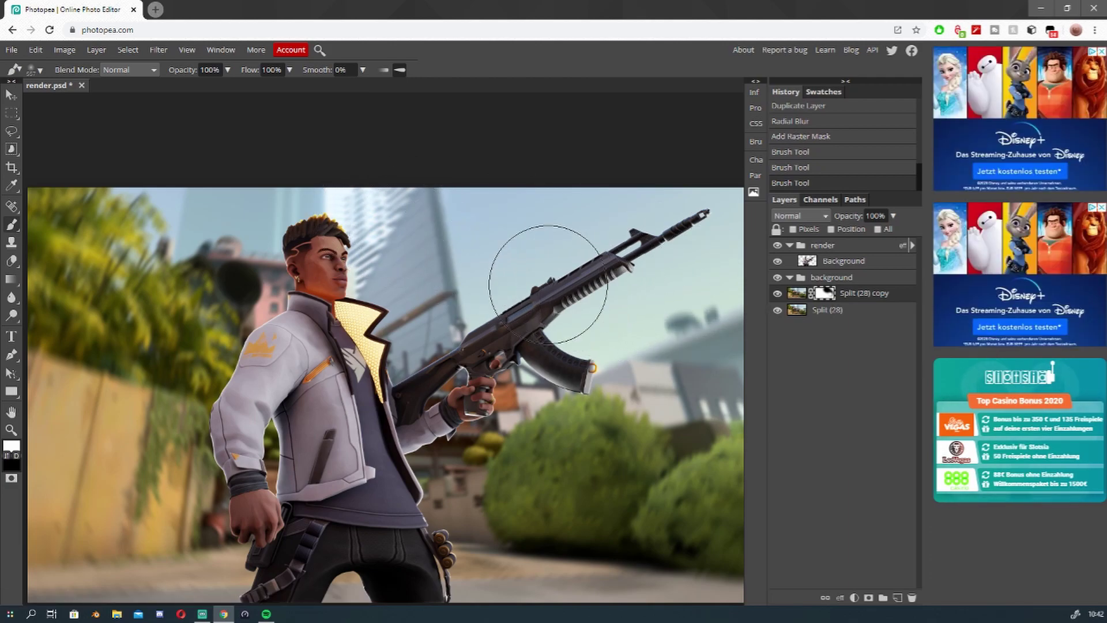
left_click_drag(604, 304, 444, 235)
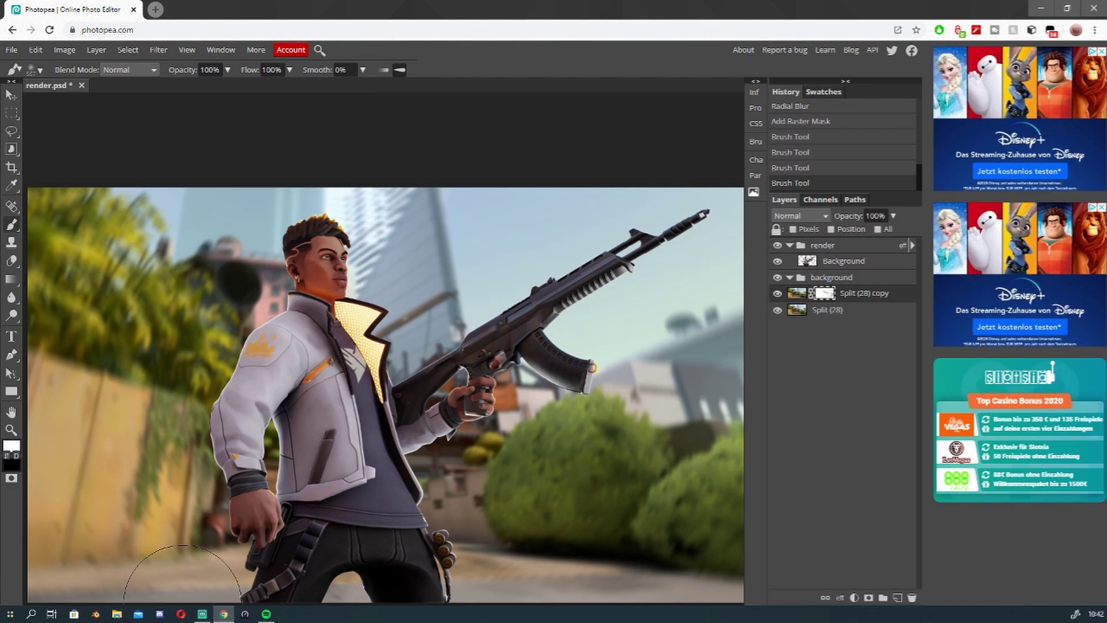
left_click_drag(239, 596, 459, 582)
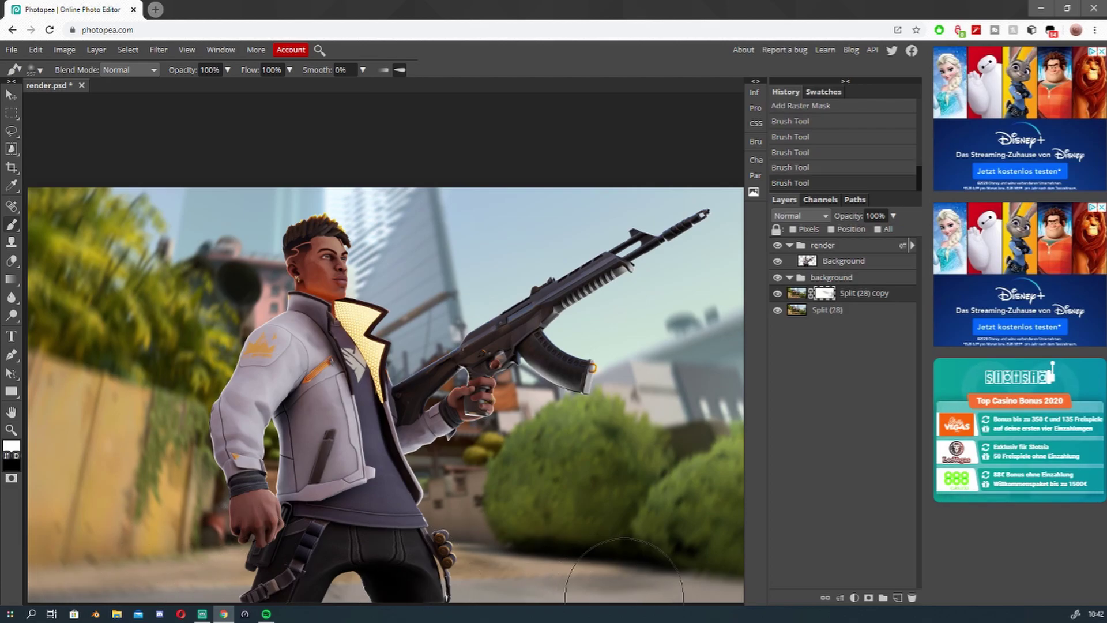
left_click_drag(634, 556, 473, 568)
scroll(404, 478, "up", 1)
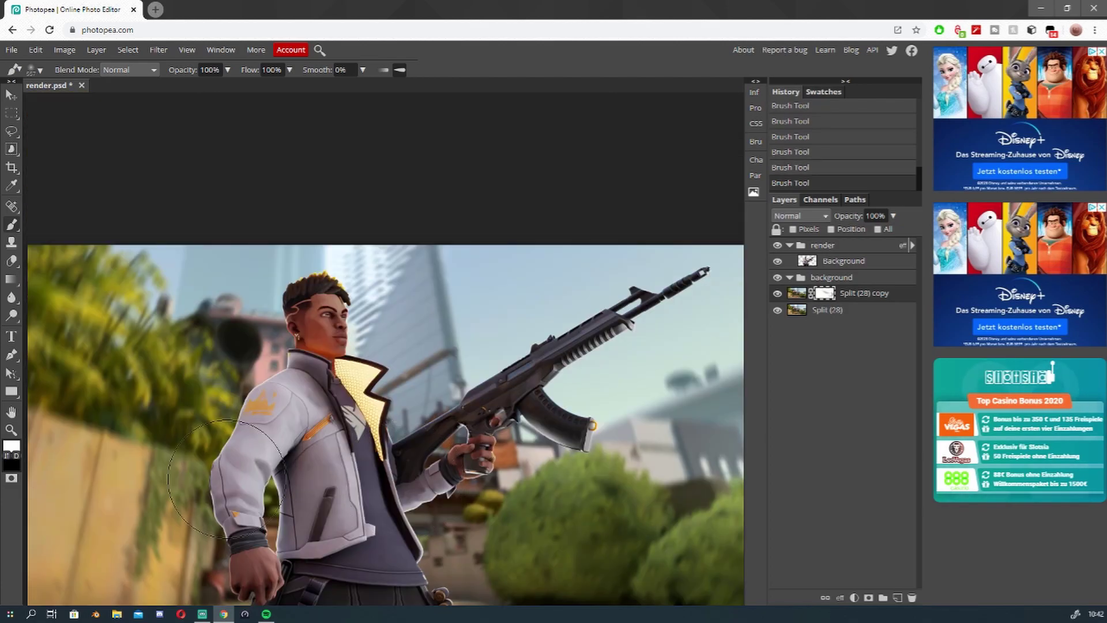
Zoom the view to fit the image and undo an accidental vector mask
key("z")
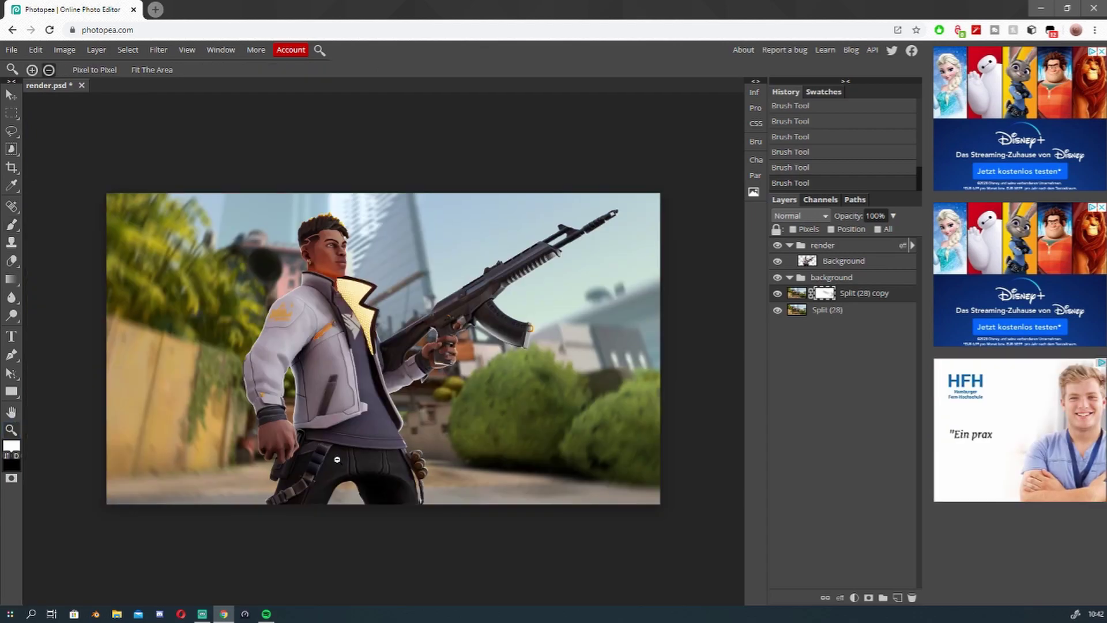
left_click(367, 442, "alt")
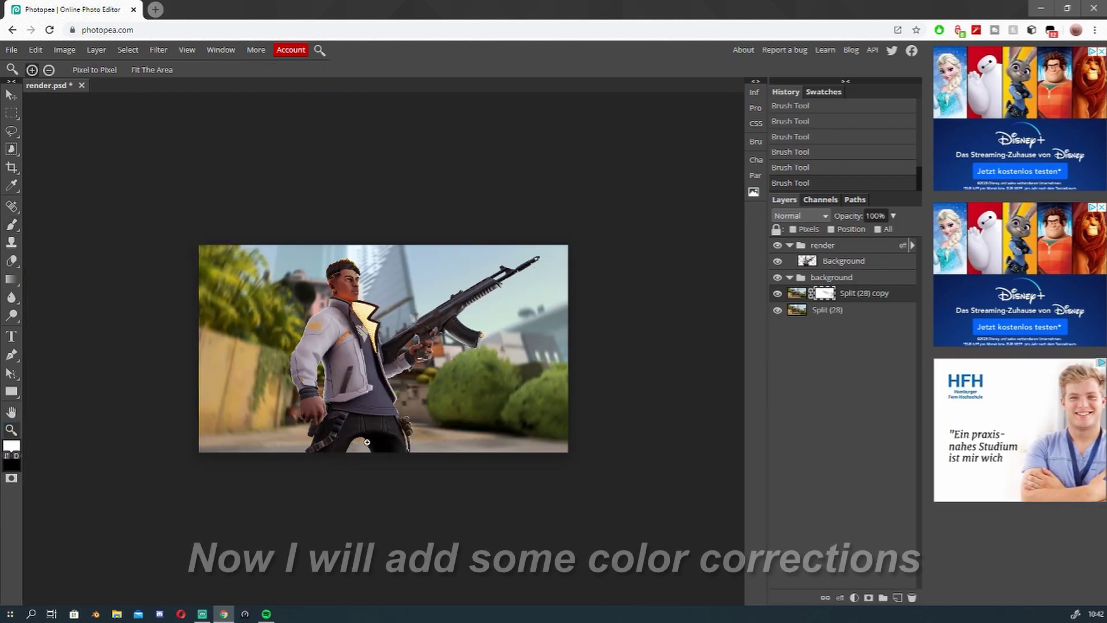
left_click(368, 443)
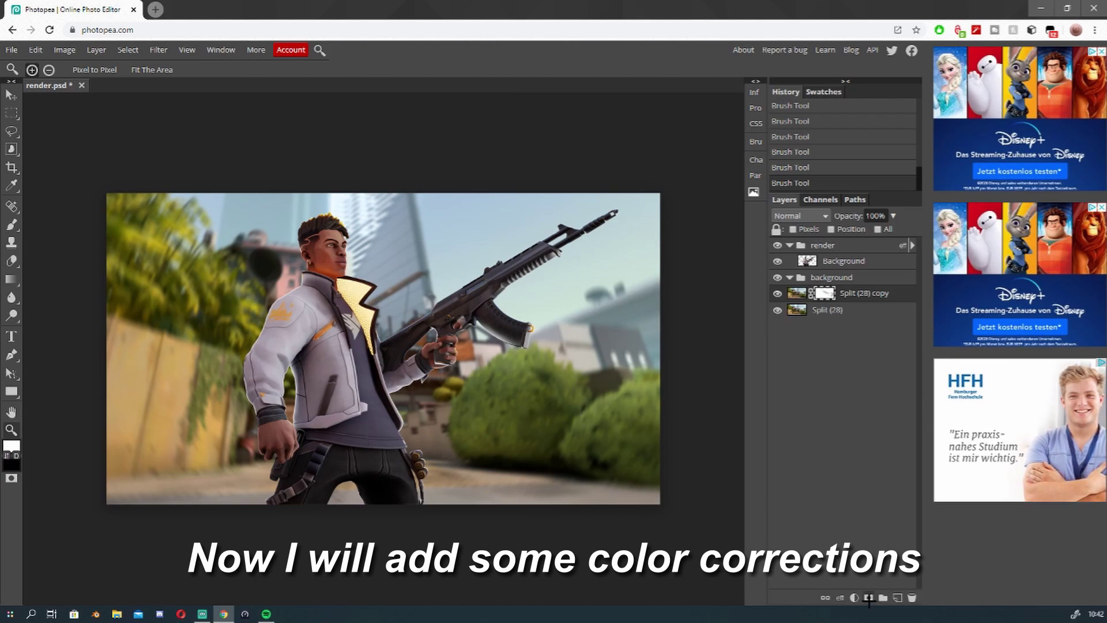
left_click(869, 598)
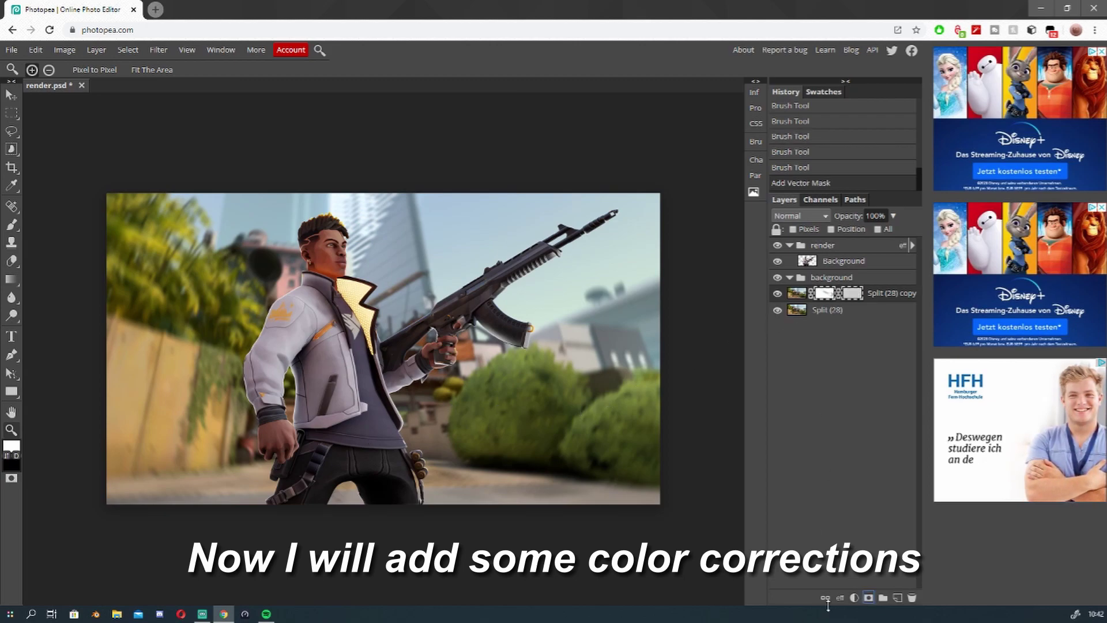
key("ctrl+z")
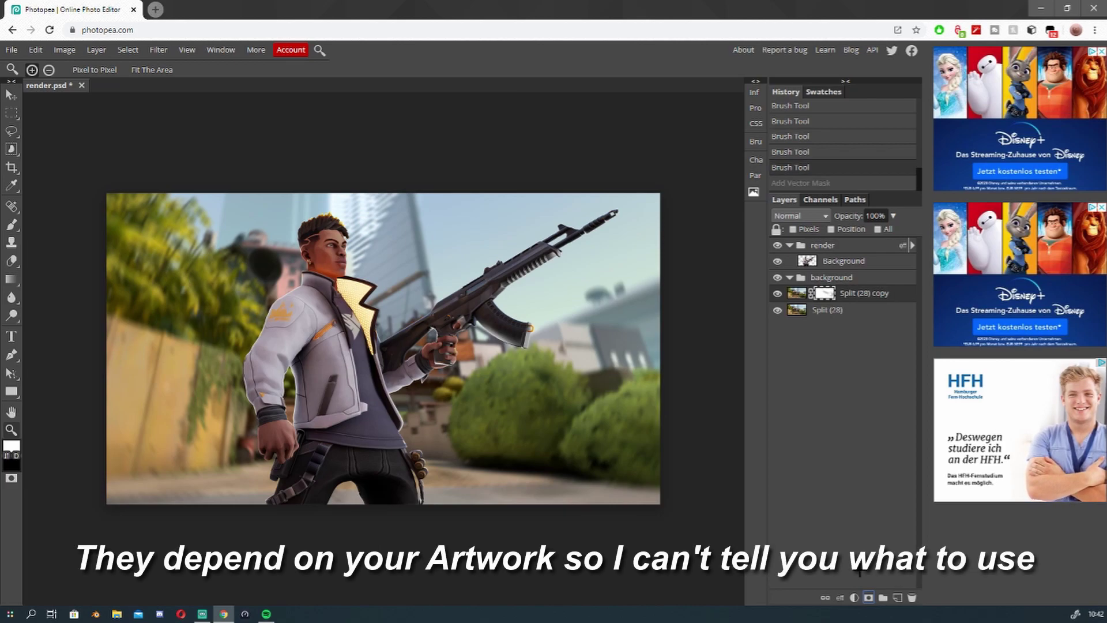
Add a Brightness/Contrast adjustment layer, leaving brightness at 0
left_click(855, 598)
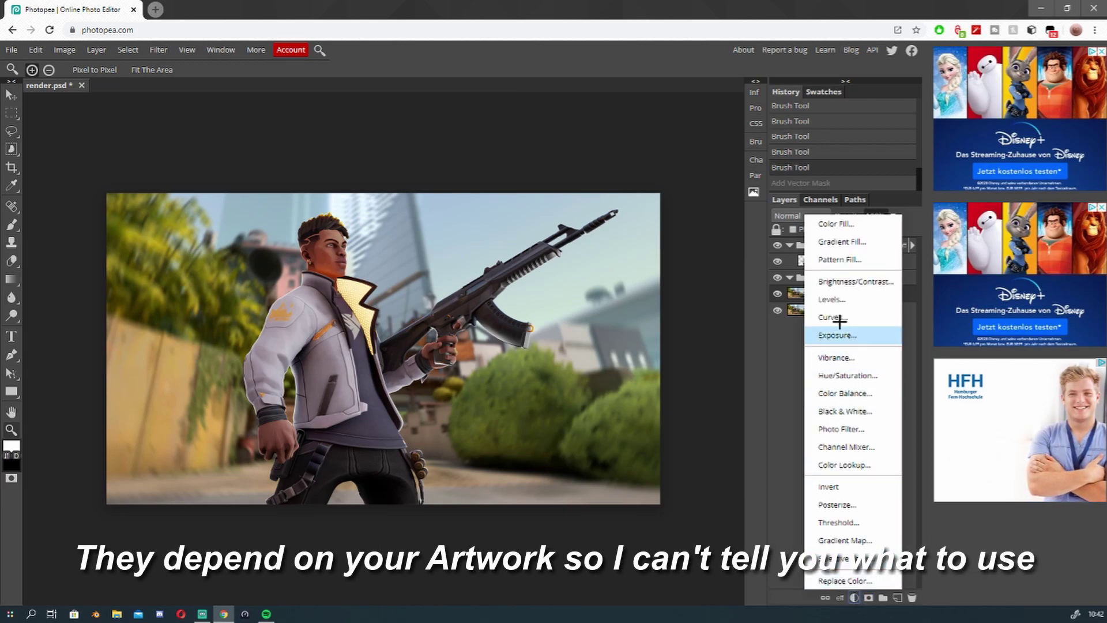
left_click(840, 281)
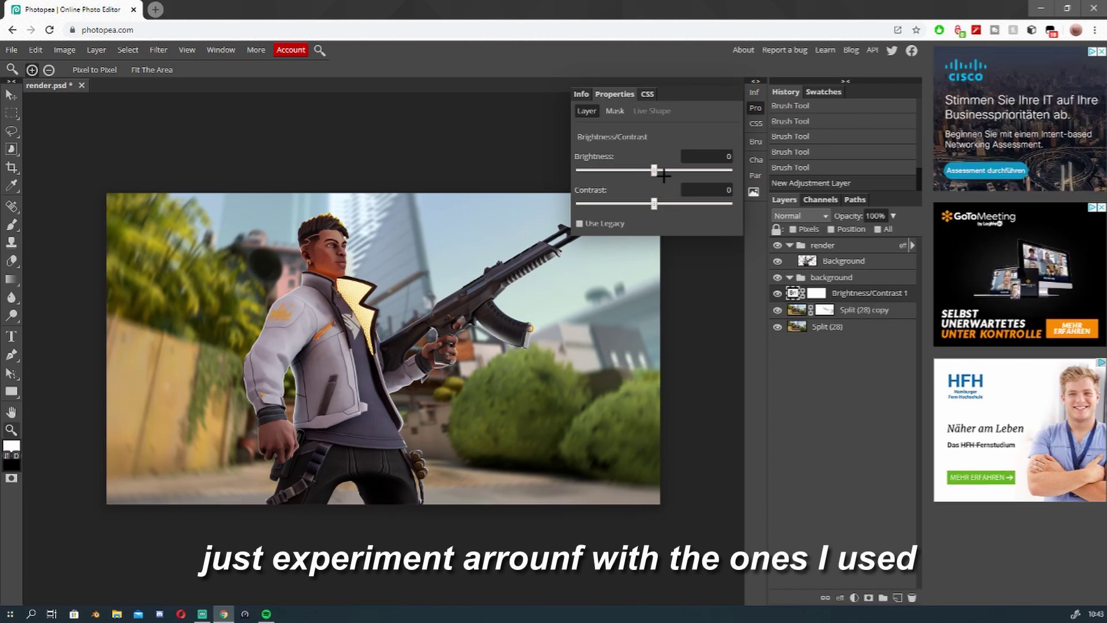
left_click_drag(655, 171, 661, 179)
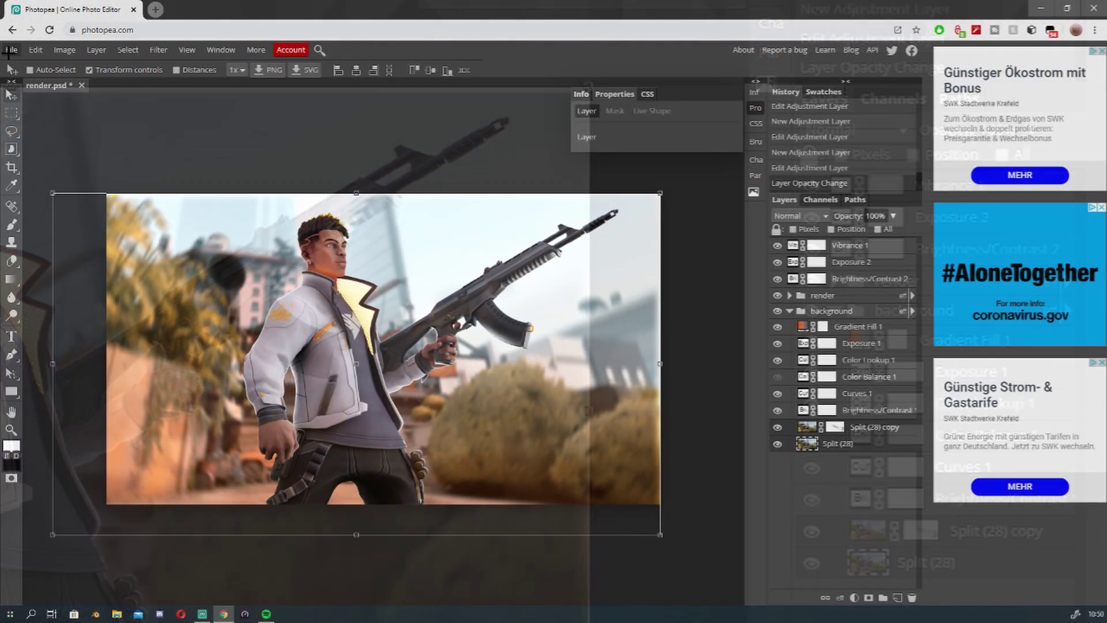
left_click(9, 50)
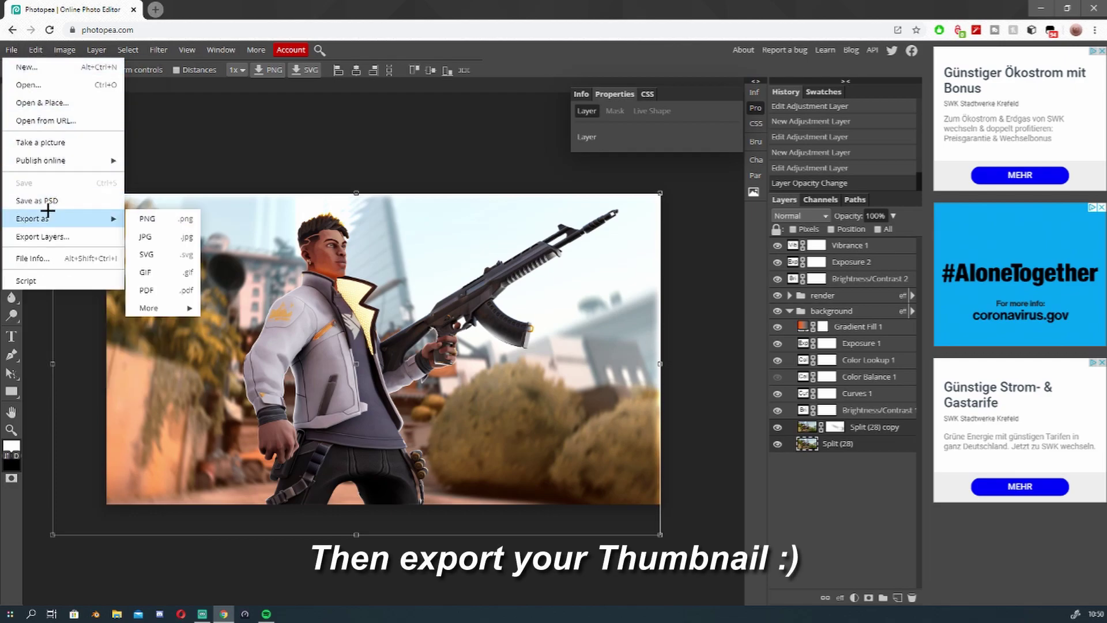
mouse_move(52, 218)
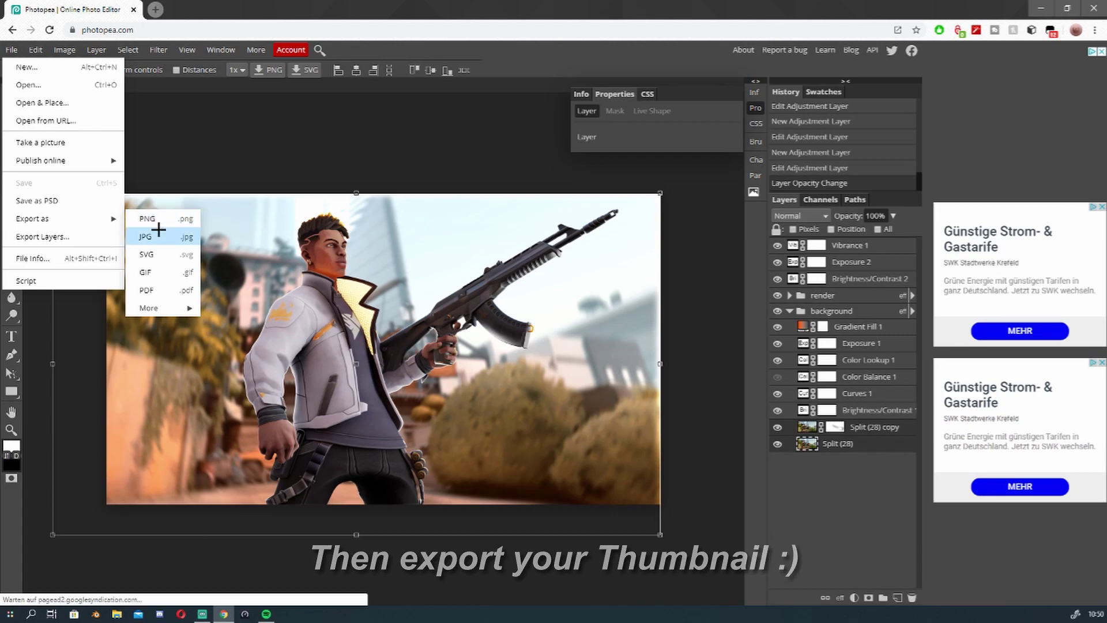
Export a 1920×1080 JPG at 100% quality and open the downloaded render (1).jpg
left_click(159, 230)
left_click_drag(474, 240, 514, 230)
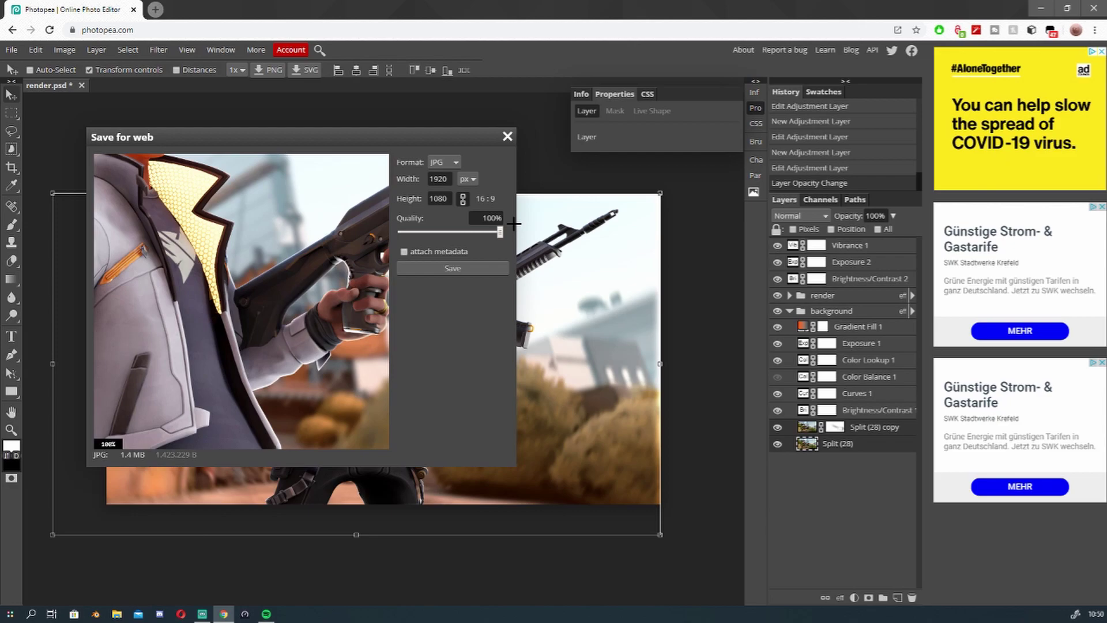
left_click(427, 271)
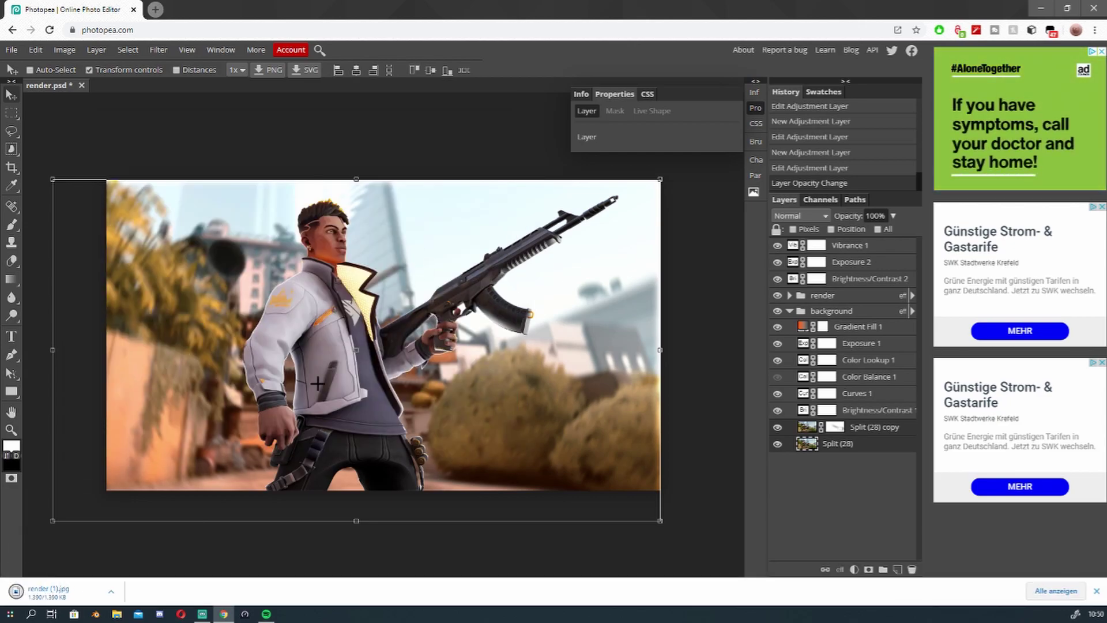
left_click(79, 590)
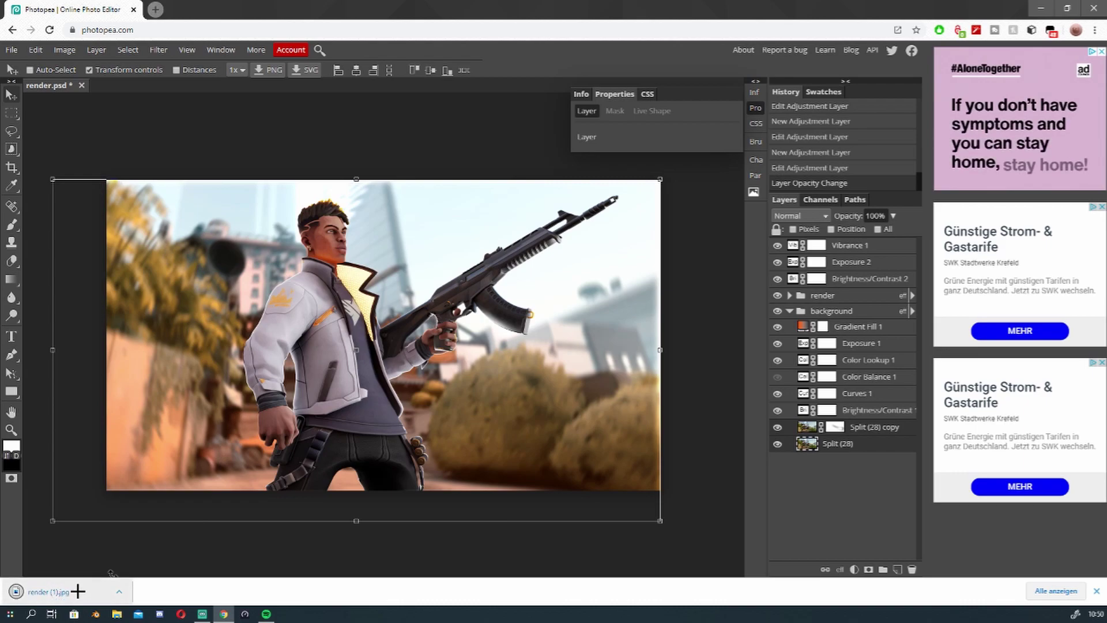